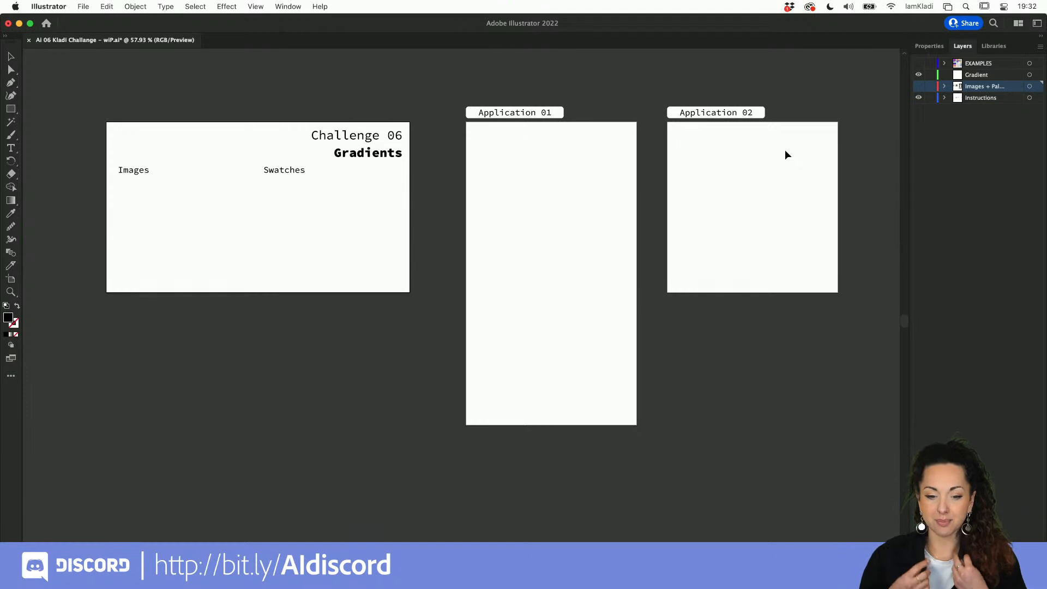
# Step: Toggle the reference images layer's visibility and lock, leaving it hidden and unlocked
pyautogui.scroll(2, 289, 175)
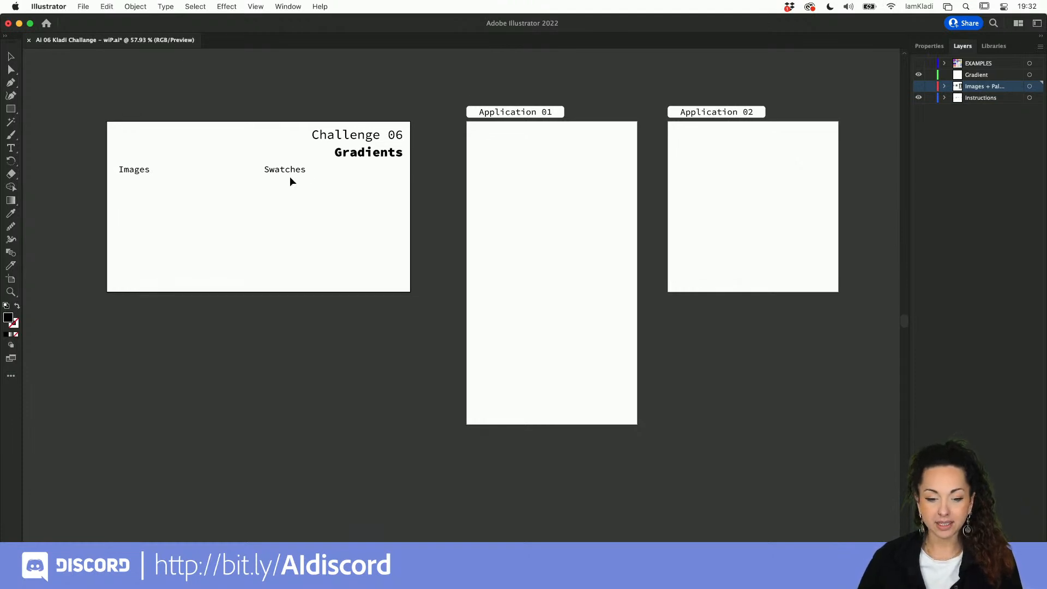
pyautogui.scroll(-1, 290, 181)
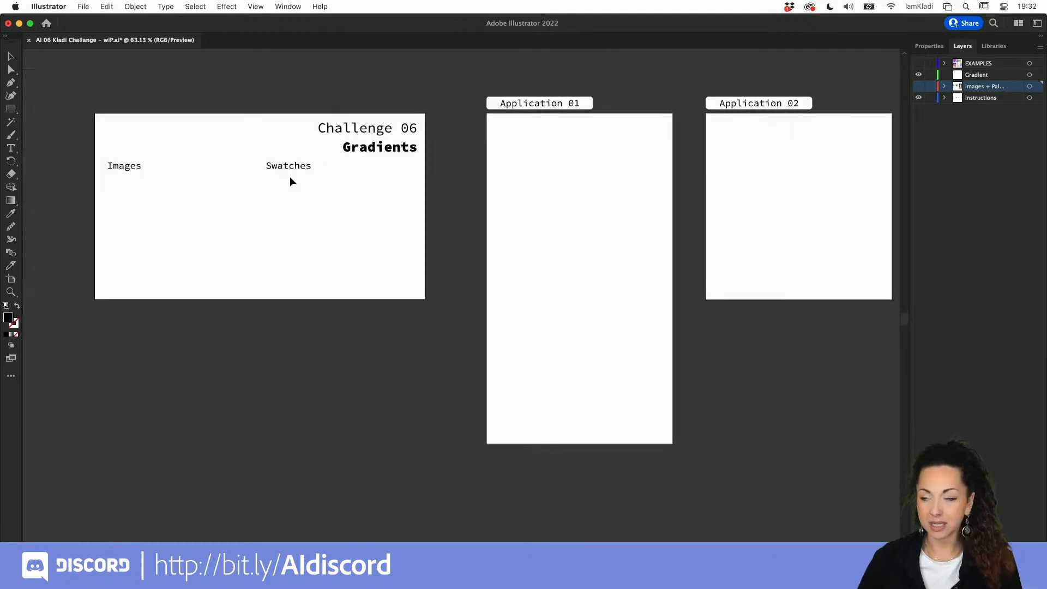
pyautogui.moveTo(608, 215); pyautogui.dragTo(493, 229)
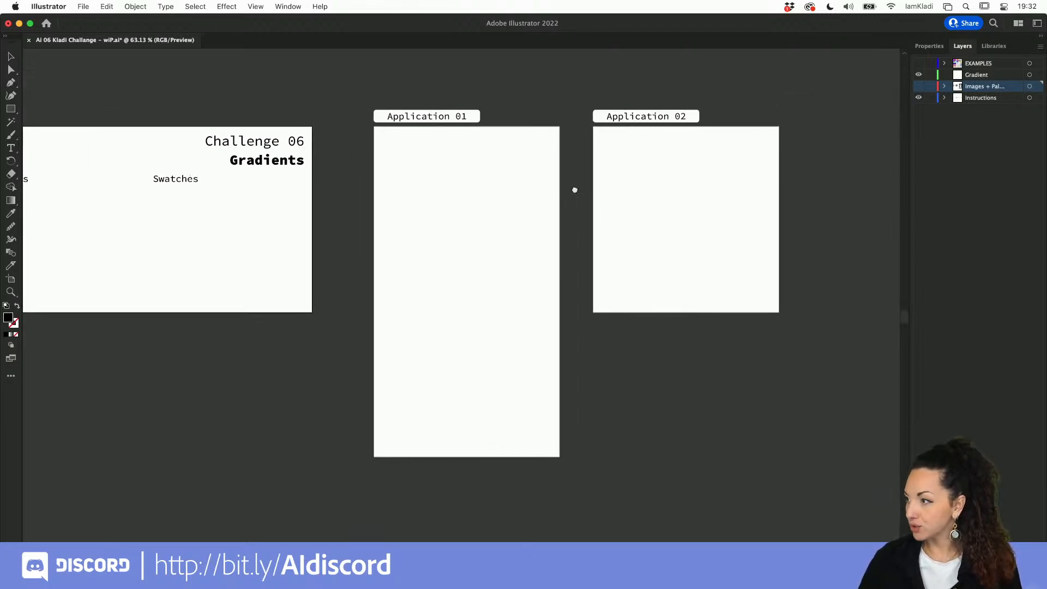
pyautogui.moveTo(575, 189); pyautogui.dragTo(671, 173)
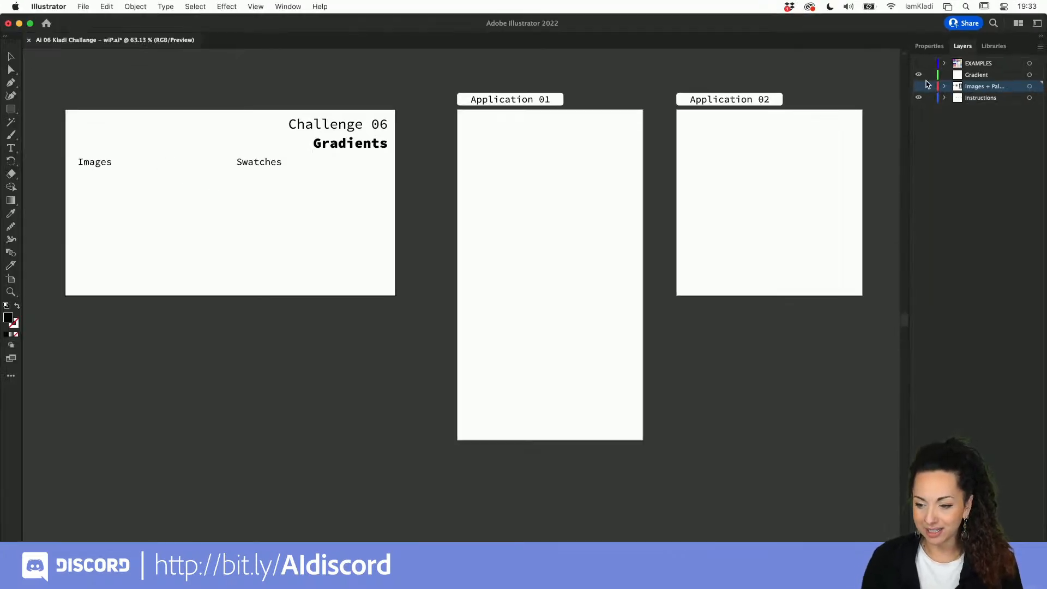
pyautogui.click(919, 87)
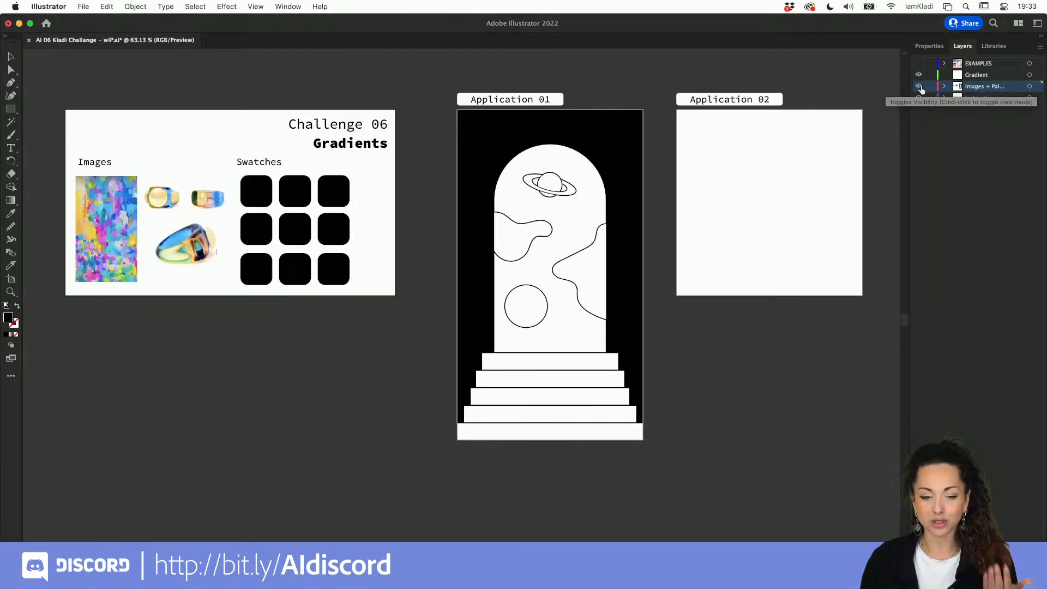
pyautogui.click(919, 87)
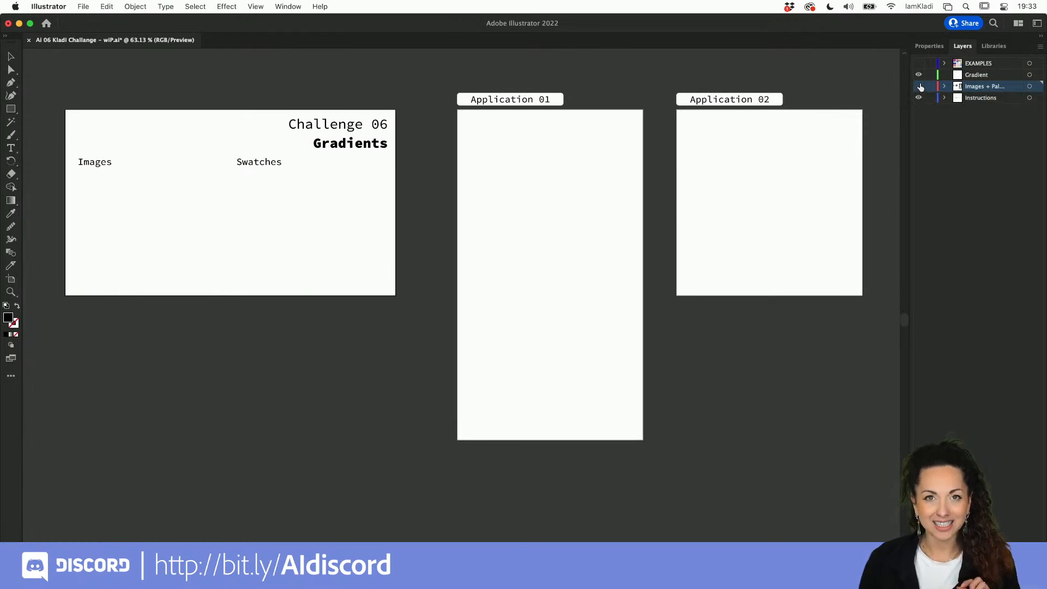
pyautogui.click(920, 87)
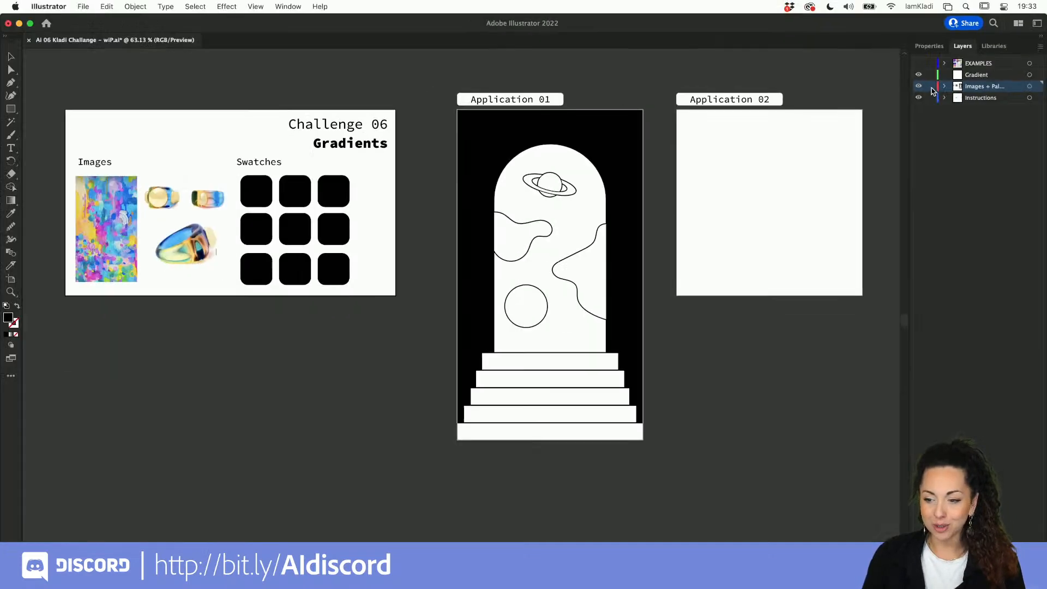
pyautogui.click(928, 83)
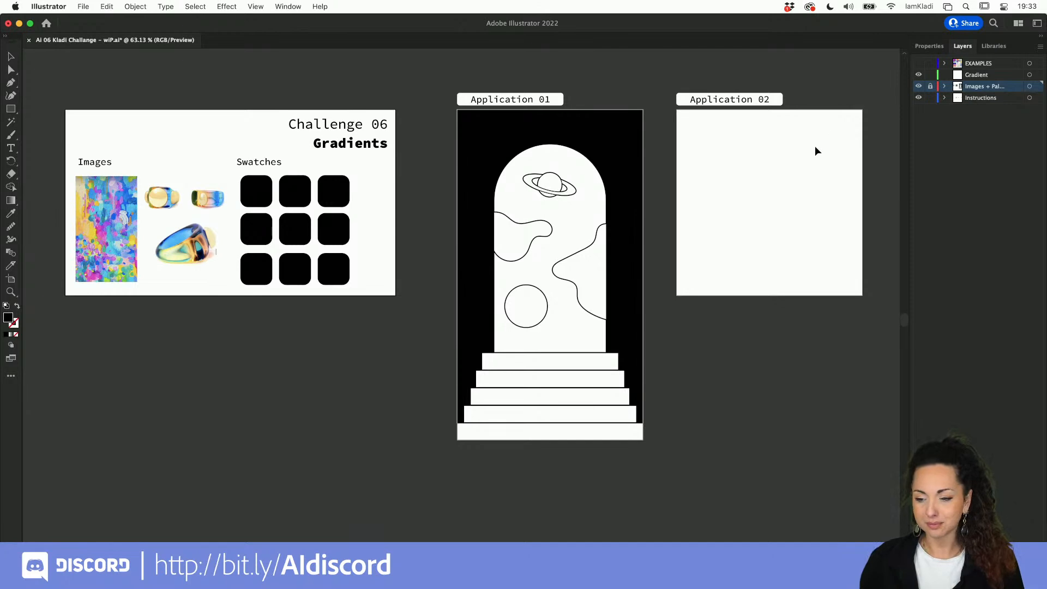
pyautogui.click(930, 86)
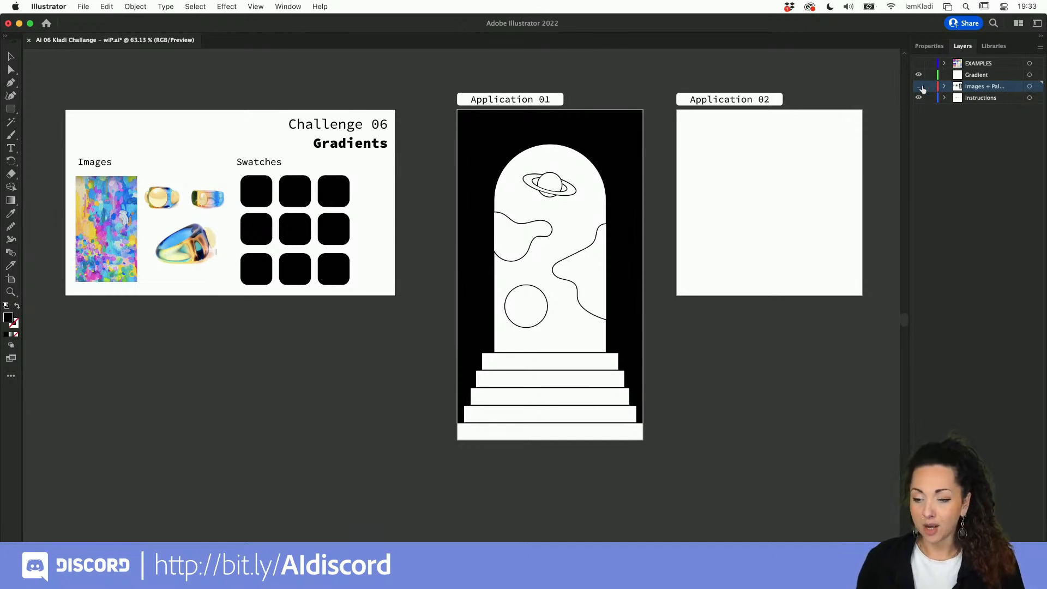
pyautogui.click(918, 86)
# Step: Show the EXAMPLES layer and look over the example gradient artwork
pyautogui.click(918, 64)
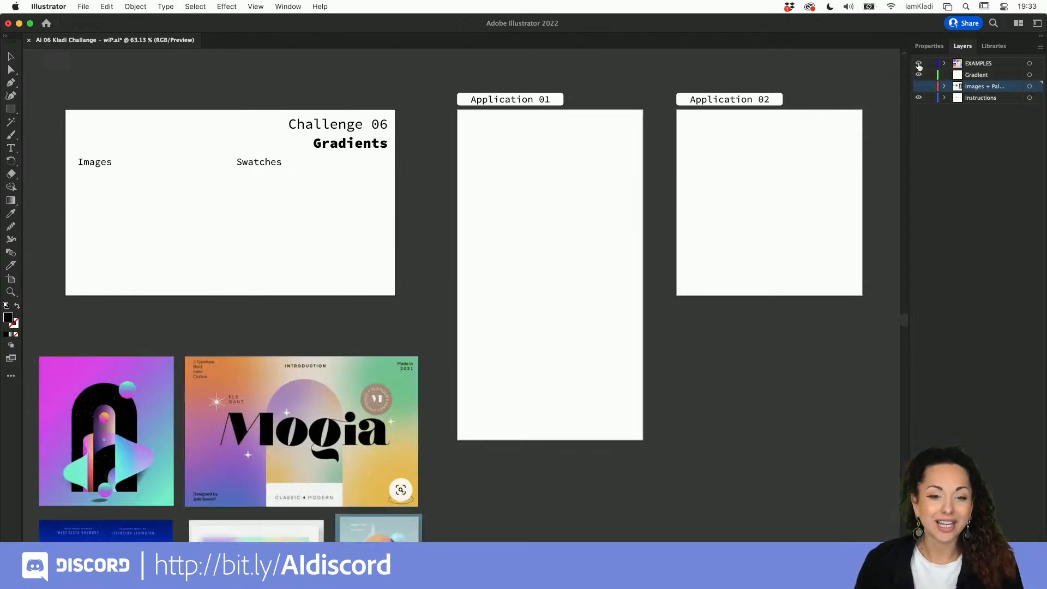
pyautogui.moveTo(545, 323); pyautogui.dragTo(744, 142)
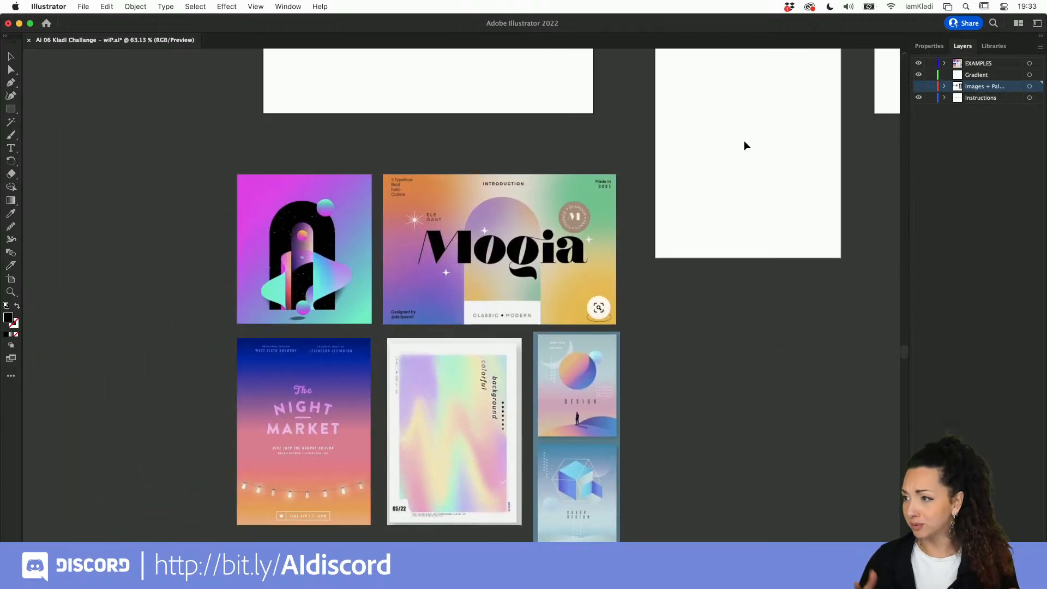
pyautogui.scroll(2, 526, 217)
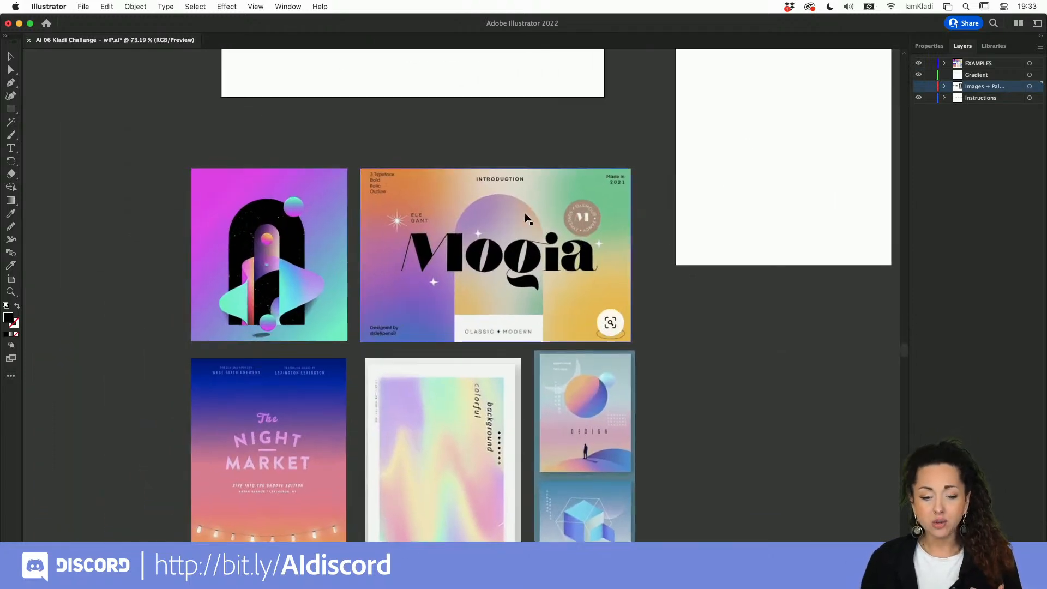
pyautogui.scroll(-2, 526, 217)
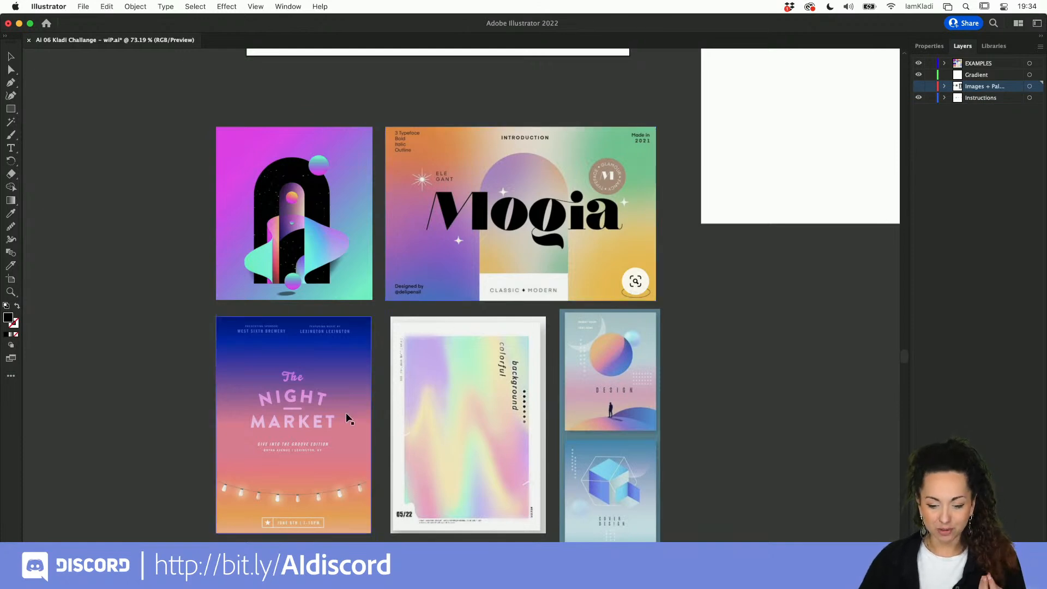
pyautogui.scroll(5, 304, 436)
pyautogui.scroll(-2, 304, 438)
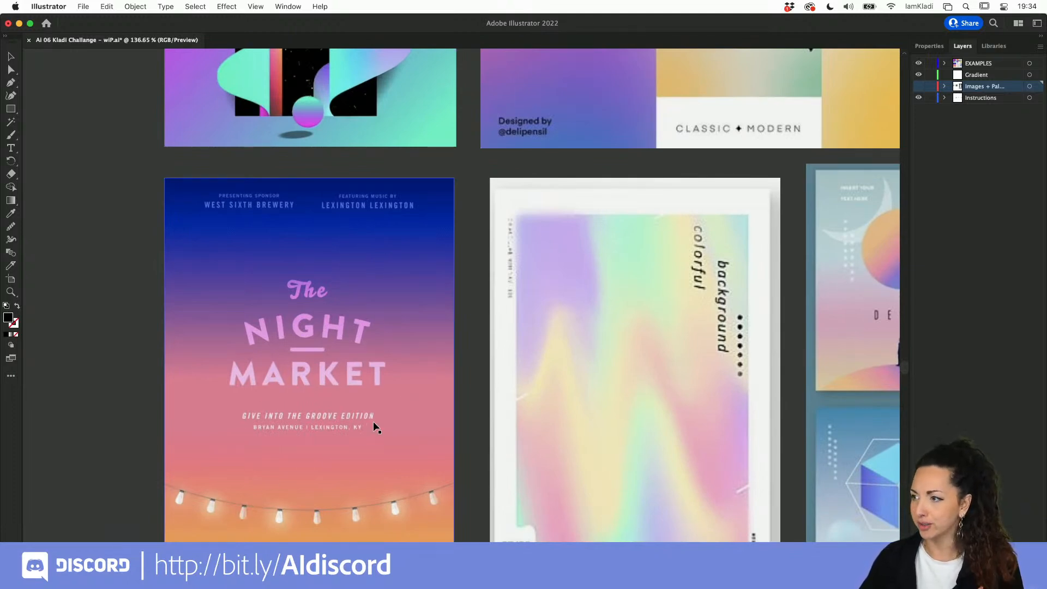
pyautogui.scroll(5, 375, 426)
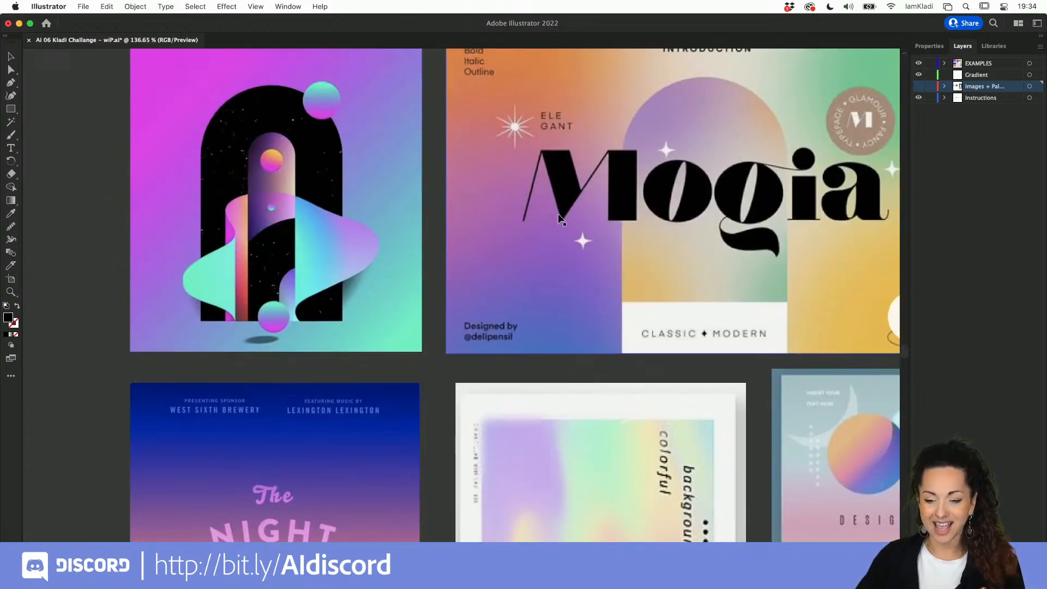
pyautogui.hscroll(3, 557, 214)
pyautogui.scroll(2, 557, 214)
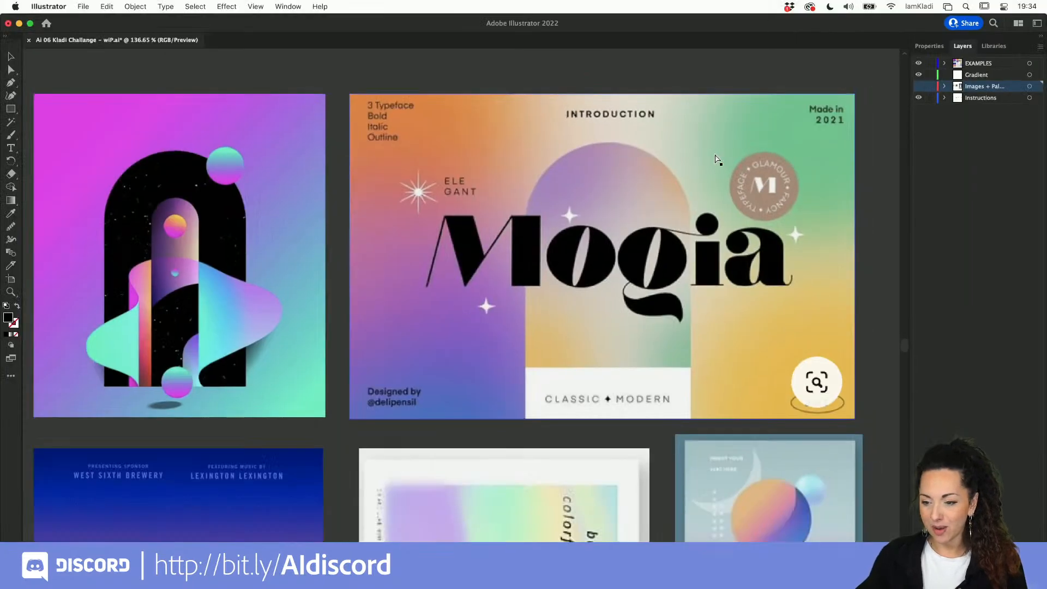
# Step: Hide the EXAMPLES layer and show the Images + Palette layer again
pyautogui.click(917, 64)
pyautogui.scroll(-5, 630, 227)
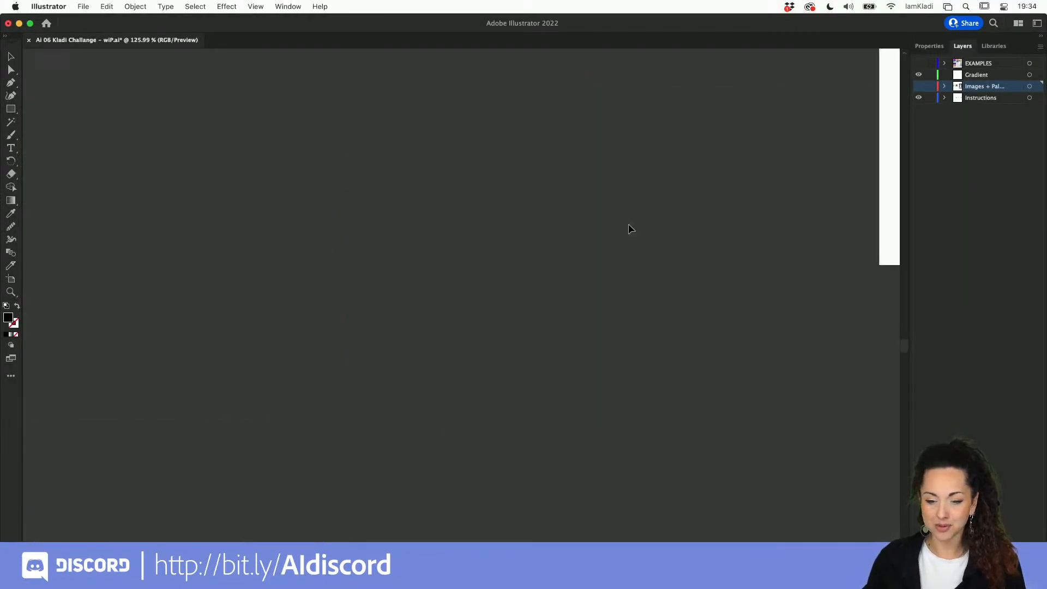
pyautogui.scroll(5, 630, 228)
pyautogui.hscroll(3, 630, 228)
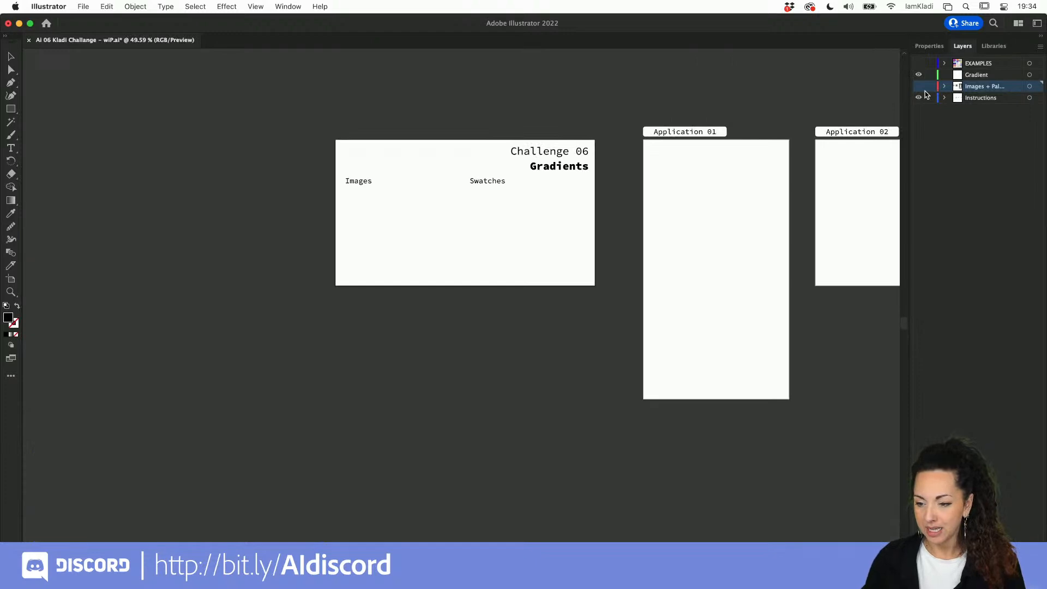
pyautogui.click(918, 86)
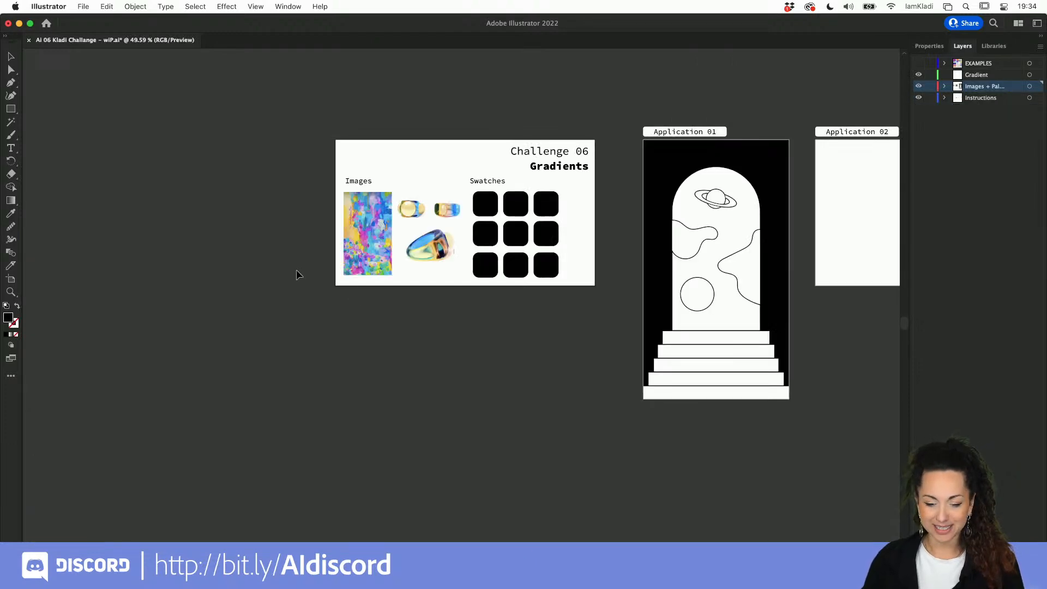
pyautogui.scroll(5, 482, 211)
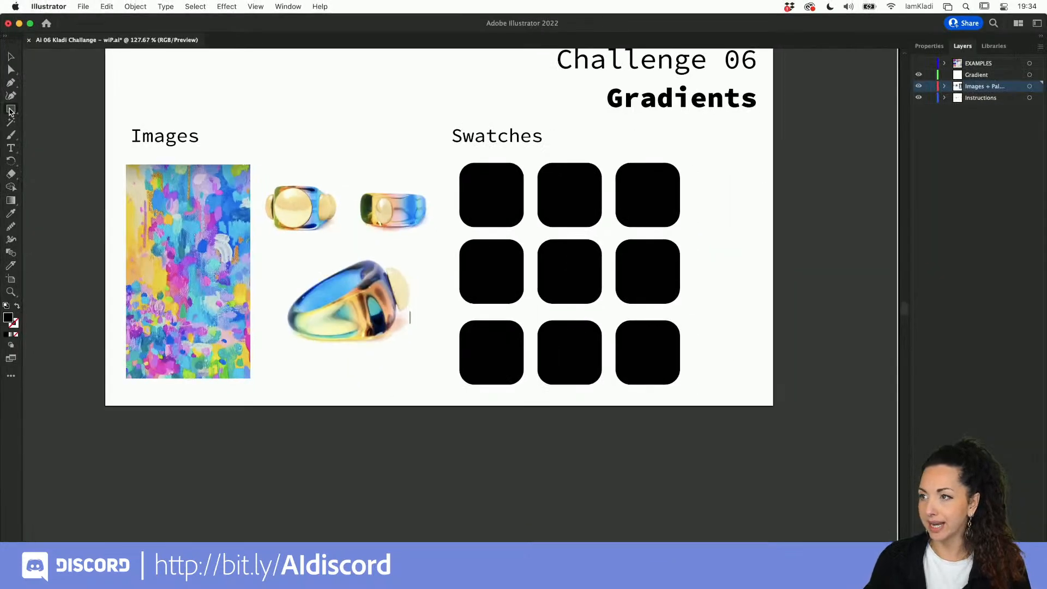
# Step: Draw a black rectangle below the Challenge 06 artboard, undoing a trial corner-point move
pyautogui.moveTo(144, 432); pyautogui.dragTo(535, 536)
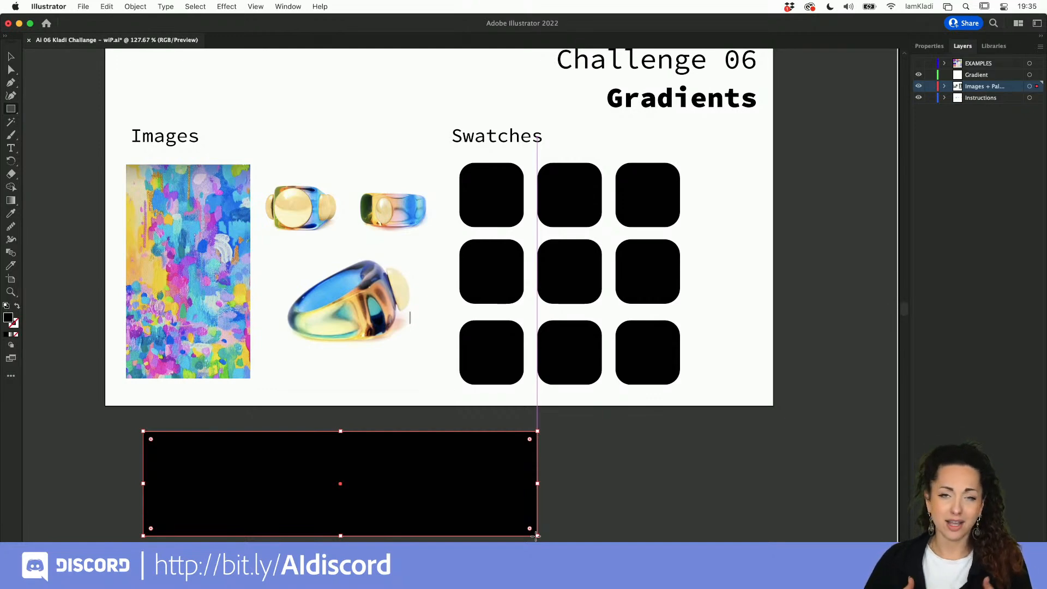
pyautogui.press('a')
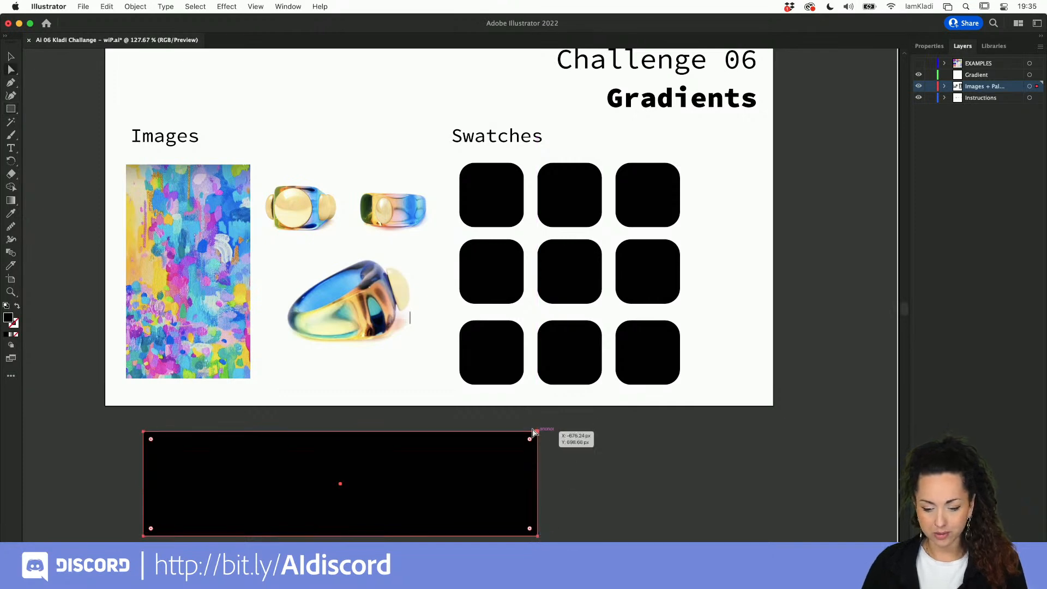
pyautogui.moveTo(480, 474); pyautogui.dragTo(525, 456)
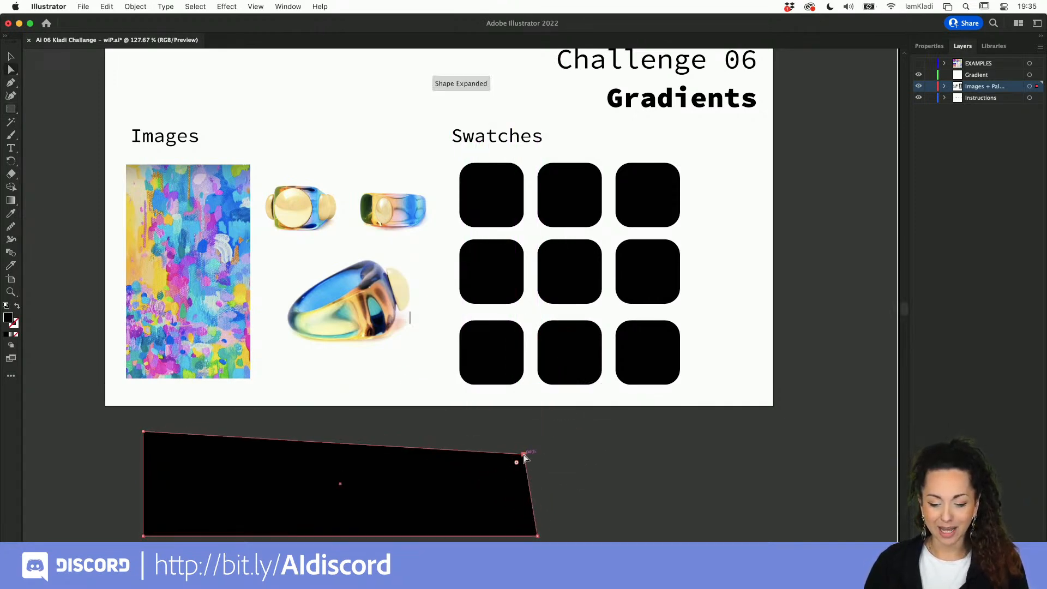
pyautogui.press('super+z')
# Step: Select the black rectangle below the artboard and switch to the Gradient tool
pyautogui.press('v')
pyautogui.click(543, 458)
pyautogui.click(534, 466)
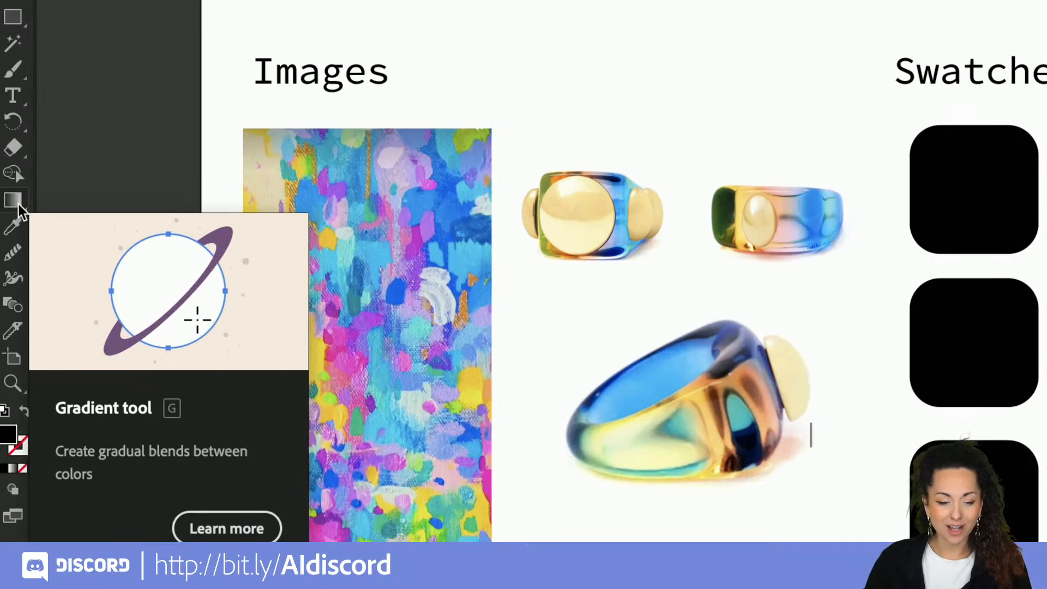
pyautogui.click(14, 202)
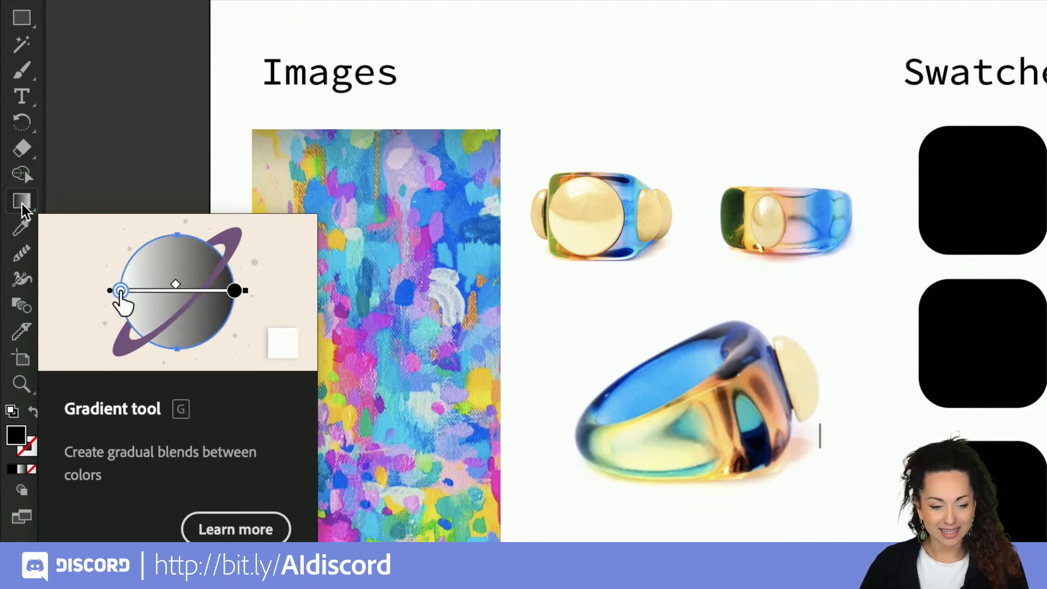
pyautogui.click(22, 201)
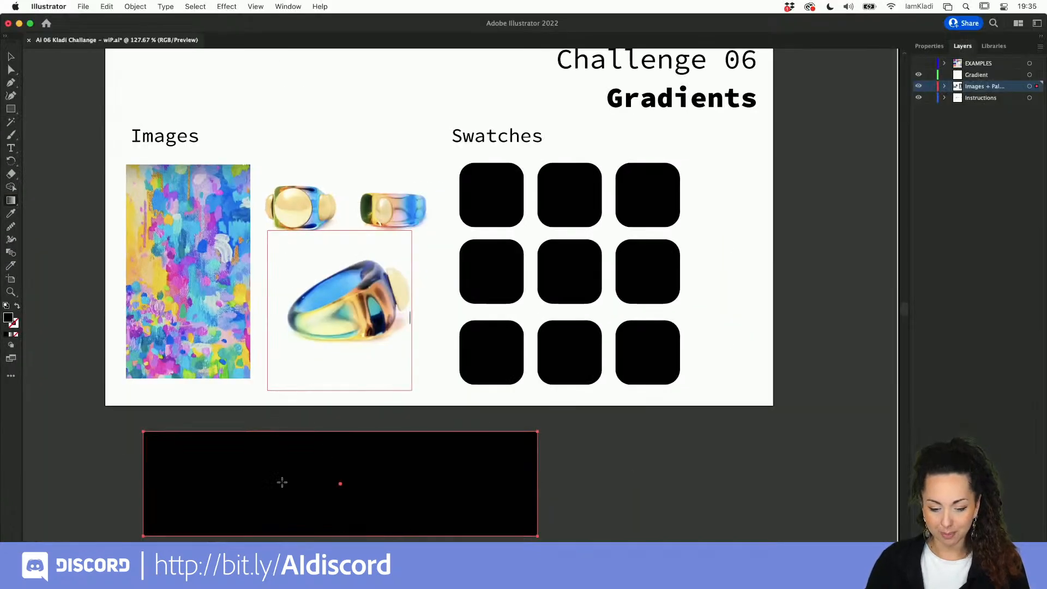
# Step: Fill the rectangle with a diagonal black-to-white gradient, lengthen it, and shift its midpoint
pyautogui.click(434, 478)
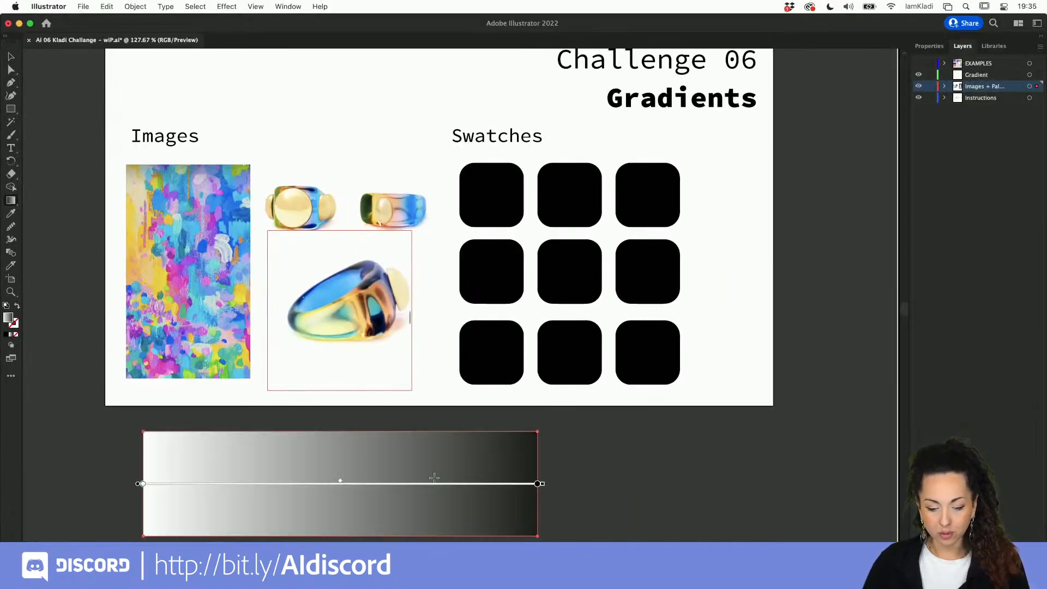
pyautogui.moveTo(409, 454)
pyautogui.mouseDown()
pyautogui.moveTo(350, 479)
pyautogui.moveTo(286, 538)
pyautogui.moveTo(348, 493)
pyautogui.moveTo(327, 533)
pyautogui.moveTo(256, 540)
pyautogui.moveTo(212, 535)
pyautogui.moveTo(210, 450)
pyautogui.mouseUp()
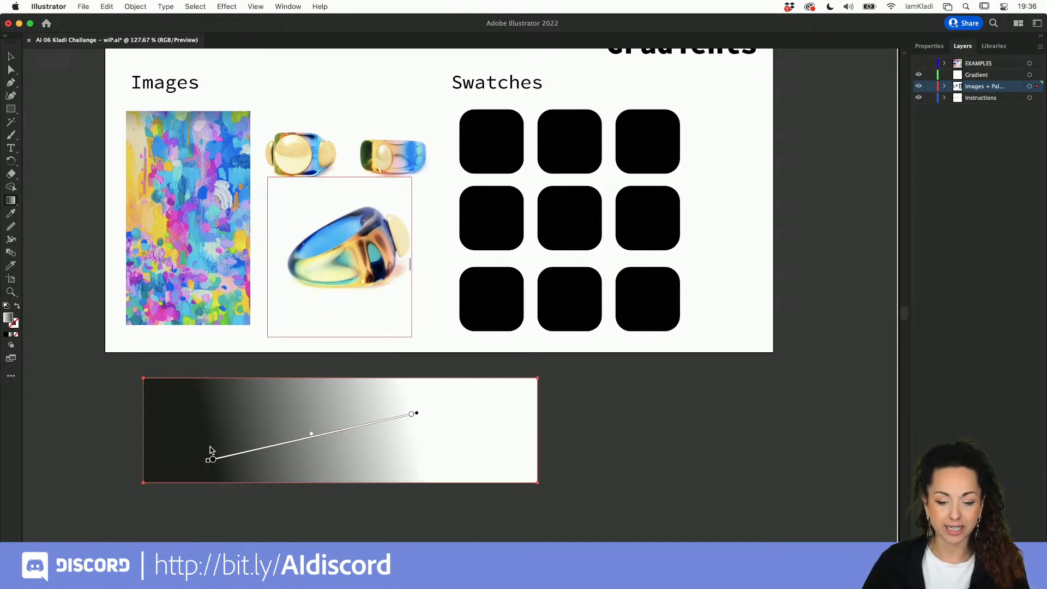
pyautogui.moveTo(417, 416)
pyautogui.mouseDown()
pyautogui.moveTo(427, 424)
pyautogui.moveTo(460, 412)
pyautogui.mouseUp()
pyautogui.moveTo(236, 458); pyautogui.dragTo(268, 444)
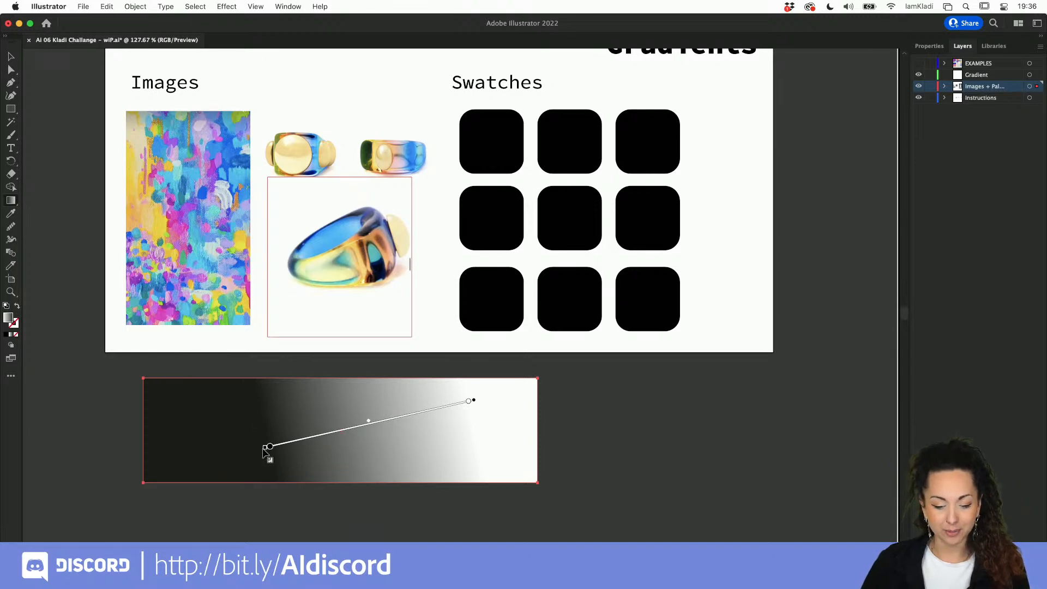
pyautogui.moveTo(267, 449); pyautogui.dragTo(241, 428)
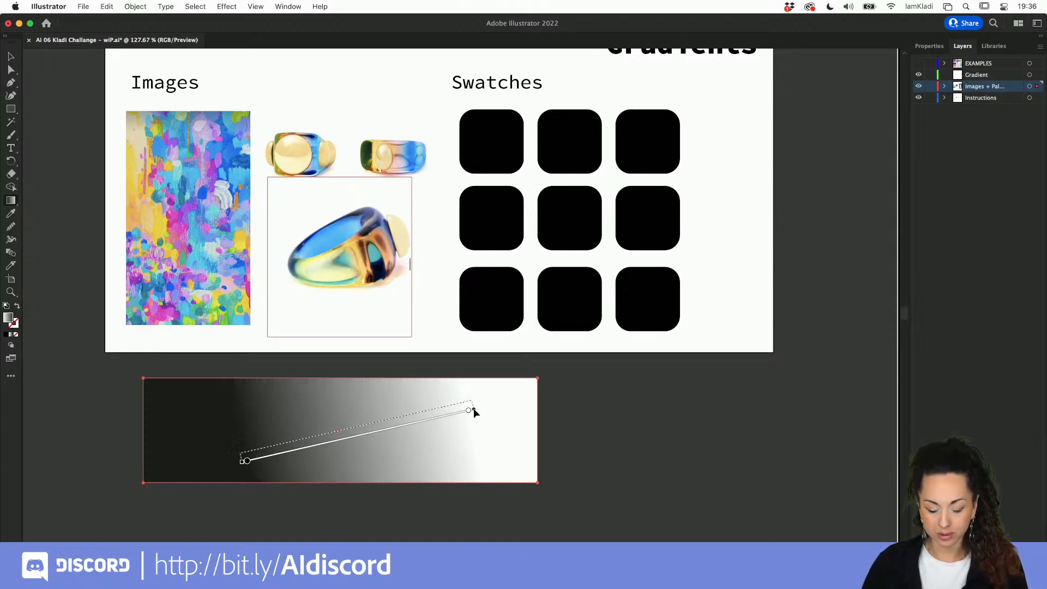
pyautogui.scroll(3, 243, 460)
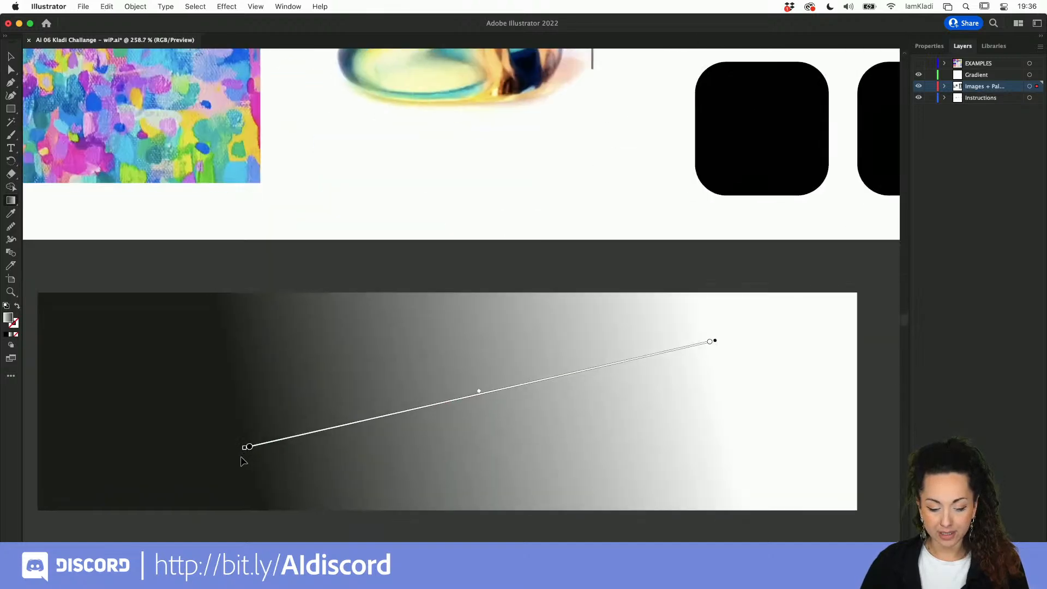
pyautogui.click(248, 447)
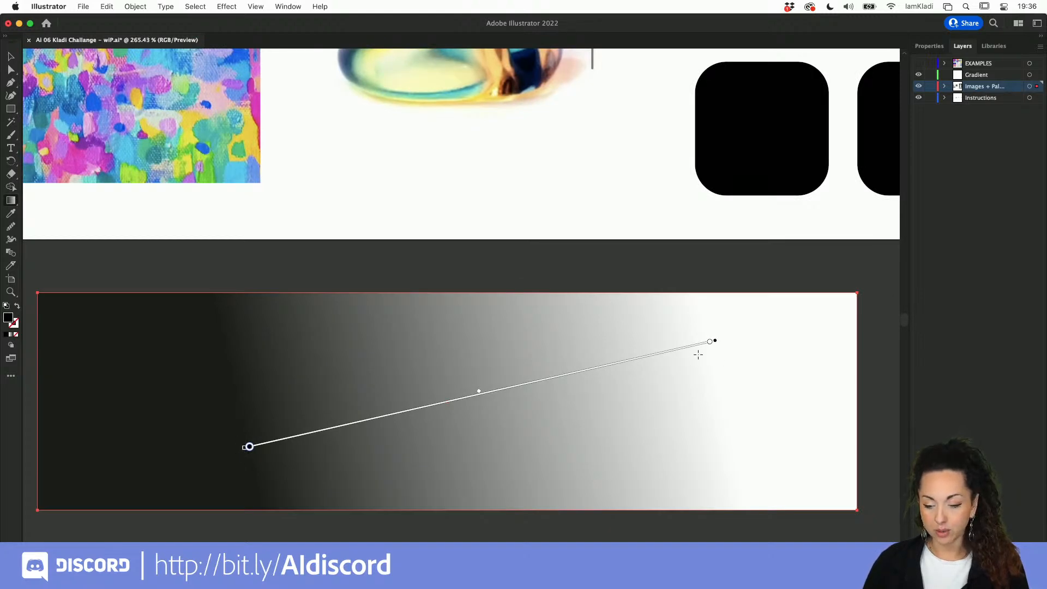
pyautogui.moveTo(714, 343); pyautogui.dragTo(714, 343)
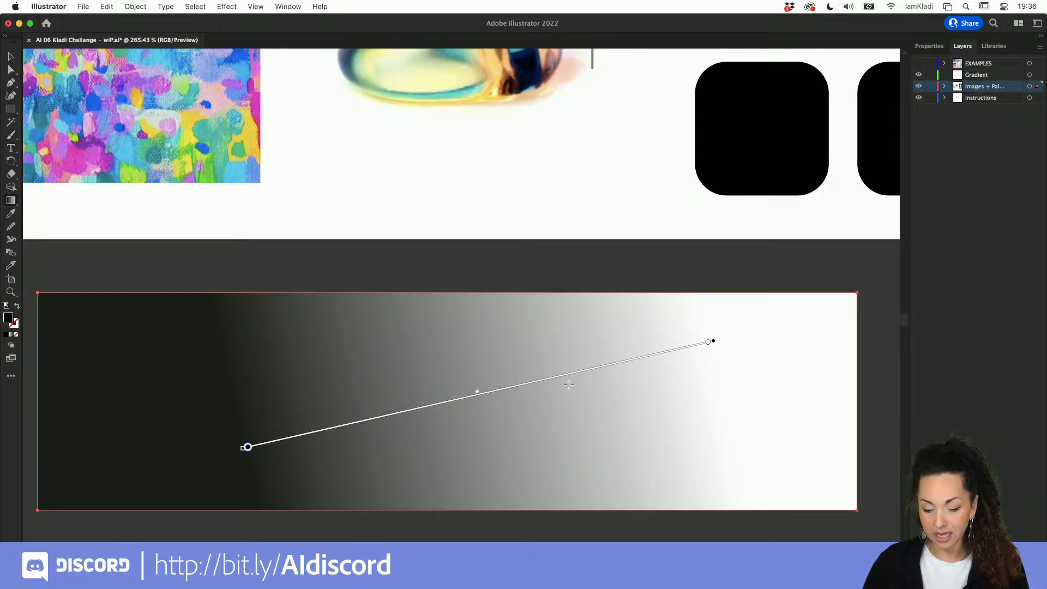
pyautogui.moveTo(478, 393)
pyautogui.mouseDown()
pyautogui.moveTo(613, 349)
pyautogui.moveTo(339, 456)
pyautogui.moveTo(478, 409)
pyautogui.mouseUp()
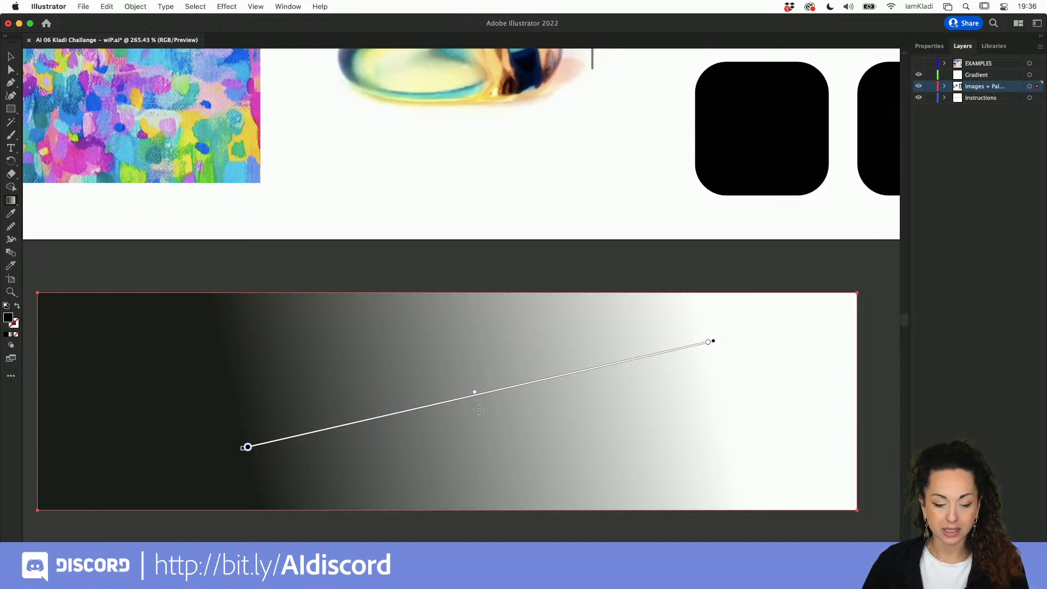
# Step: Try red, brown and teal for the start stop, then adjust RGB and HSB sliders (hue 202°)
pyautogui.doubleClick(248, 448)
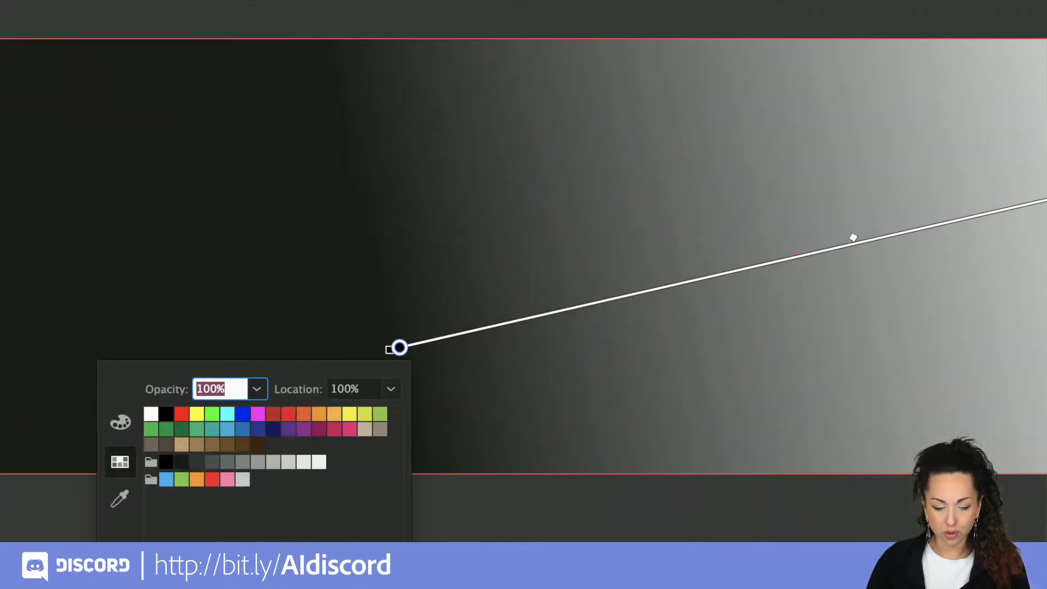
pyautogui.click(212, 479)
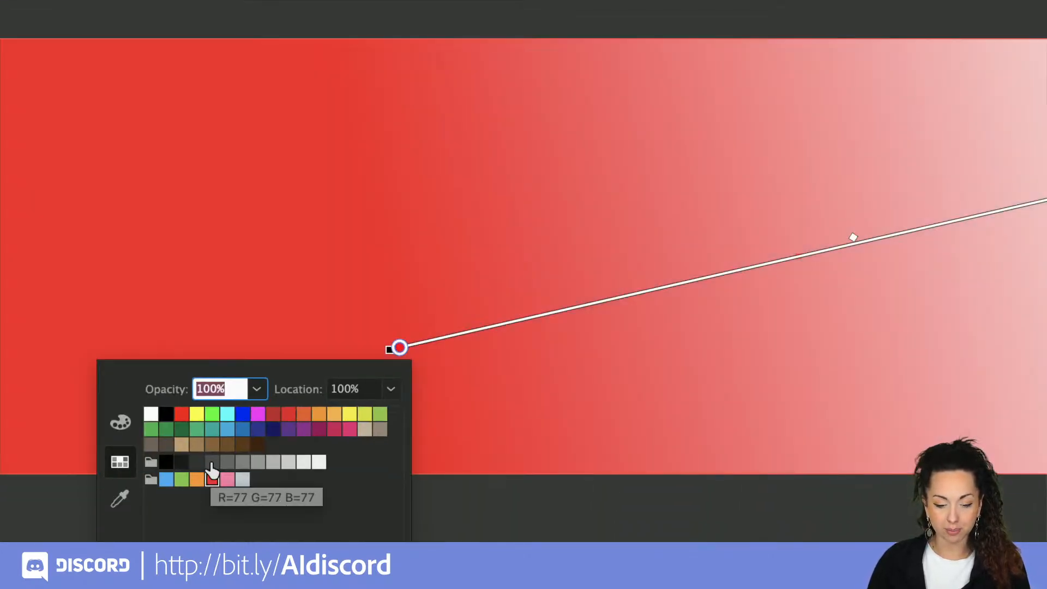
pyautogui.click(212, 445)
pyautogui.click(212, 430)
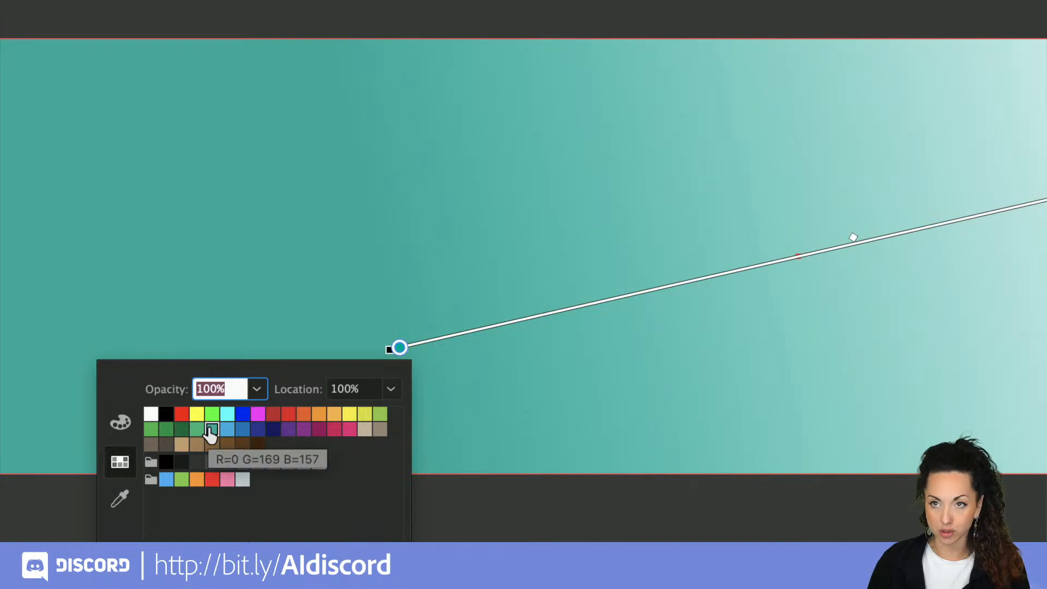
pyautogui.click(120, 423)
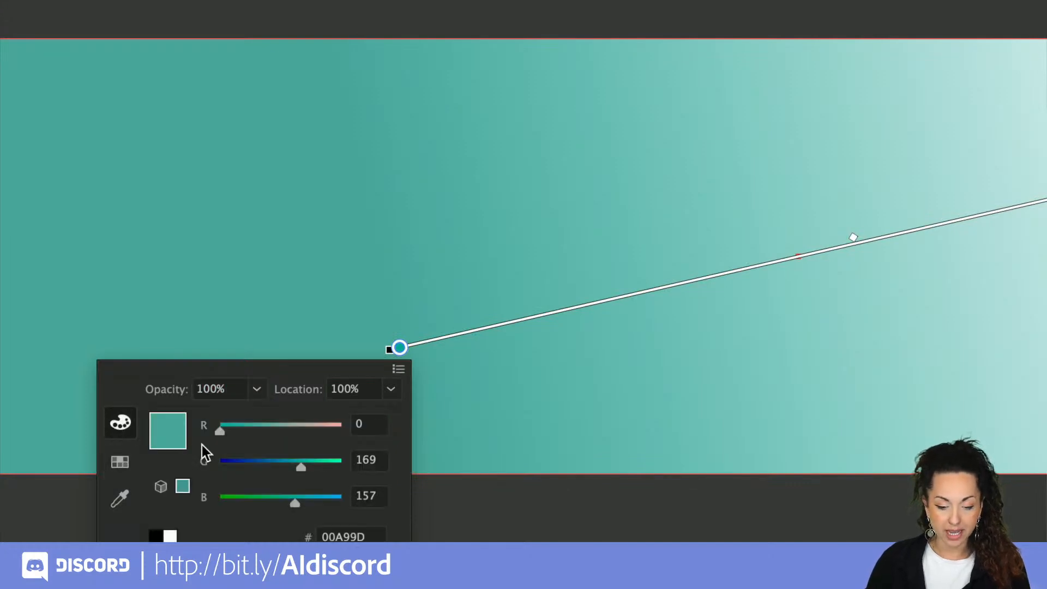
pyautogui.moveTo(218, 432)
pyautogui.mouseDown()
pyautogui.moveTo(250, 435)
pyautogui.moveTo(224, 432)
pyautogui.mouseUp()
pyautogui.moveTo(302, 468); pyautogui.dragTo(287, 466)
pyautogui.click(404, 368)
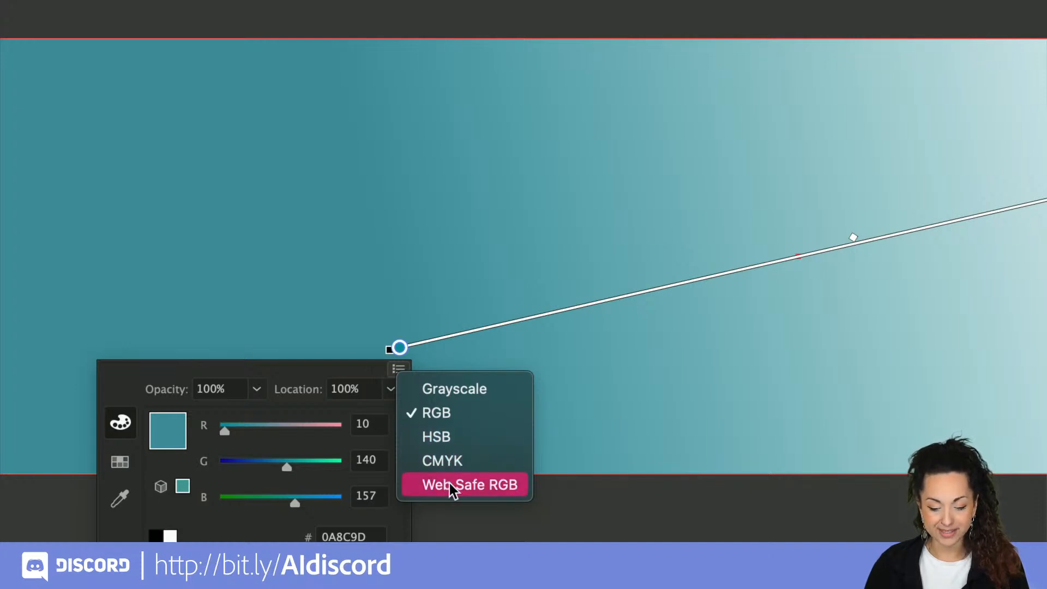
pyautogui.click(477, 387)
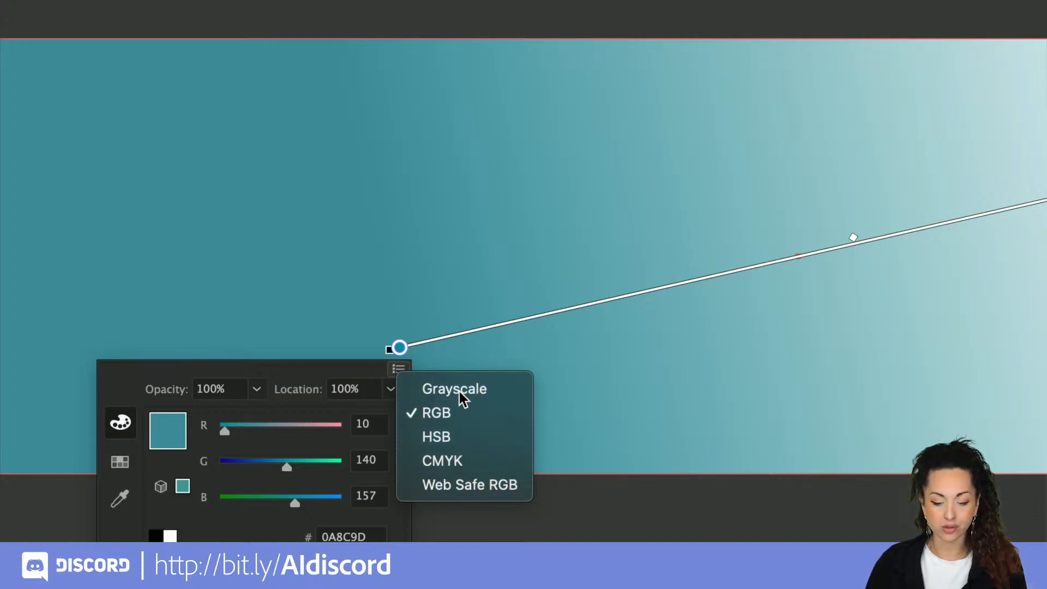
pyautogui.click(397, 370)
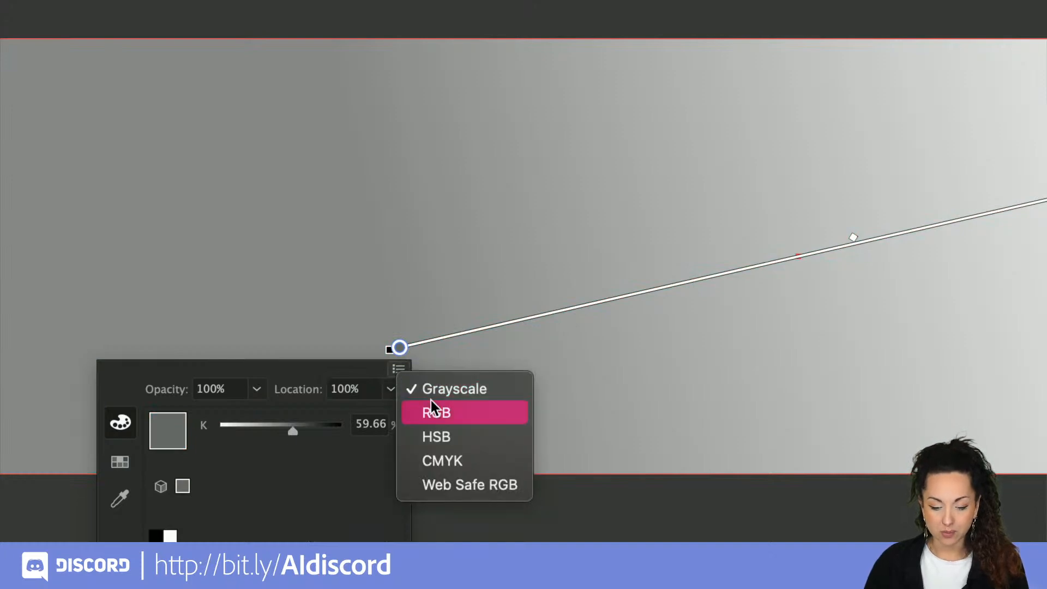
pyautogui.click(437, 436)
pyautogui.moveTo(283, 430)
pyautogui.mouseDown()
pyautogui.moveTo(262, 428)
pyautogui.moveTo(288, 433)
pyautogui.mouseUp()
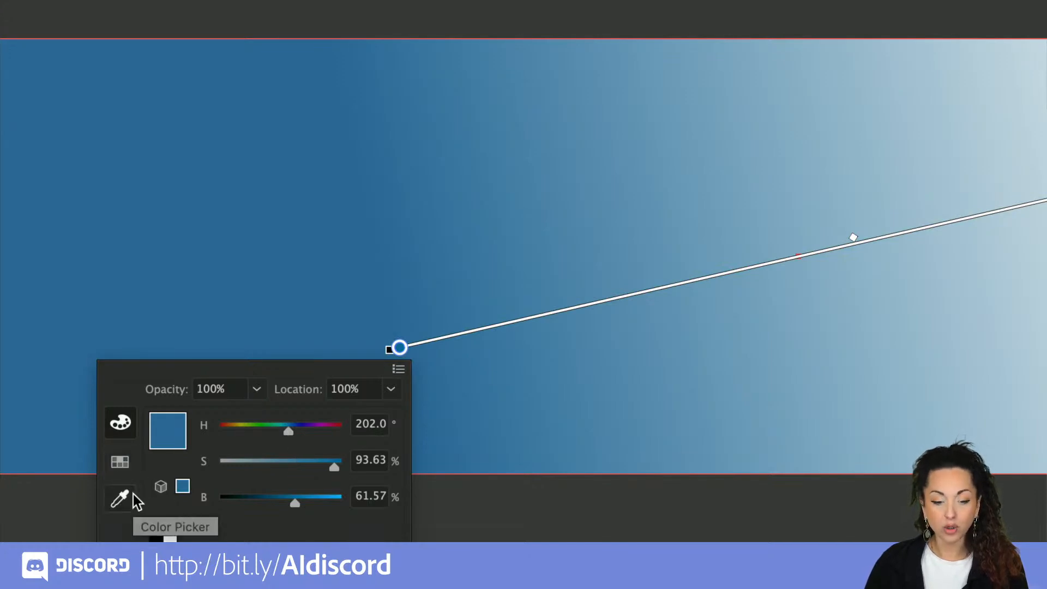
pyautogui.press('Escape')
# Step: Sample a pale yellow-green from the large ring photo as the gradient's start colour
pyautogui.press('v')
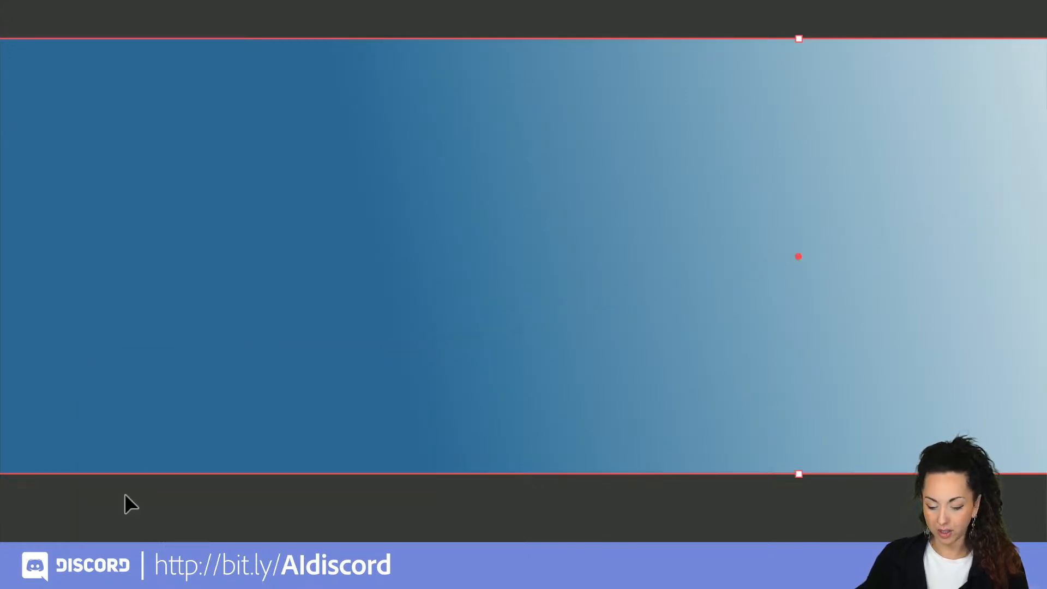
pyautogui.press('g')
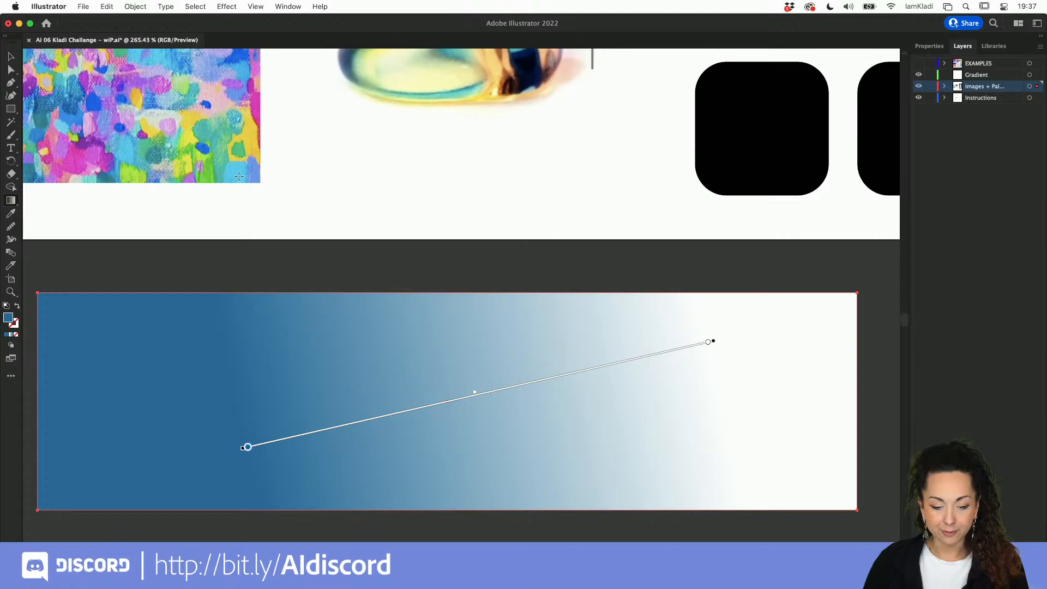
pyautogui.doubleClick(249, 448)
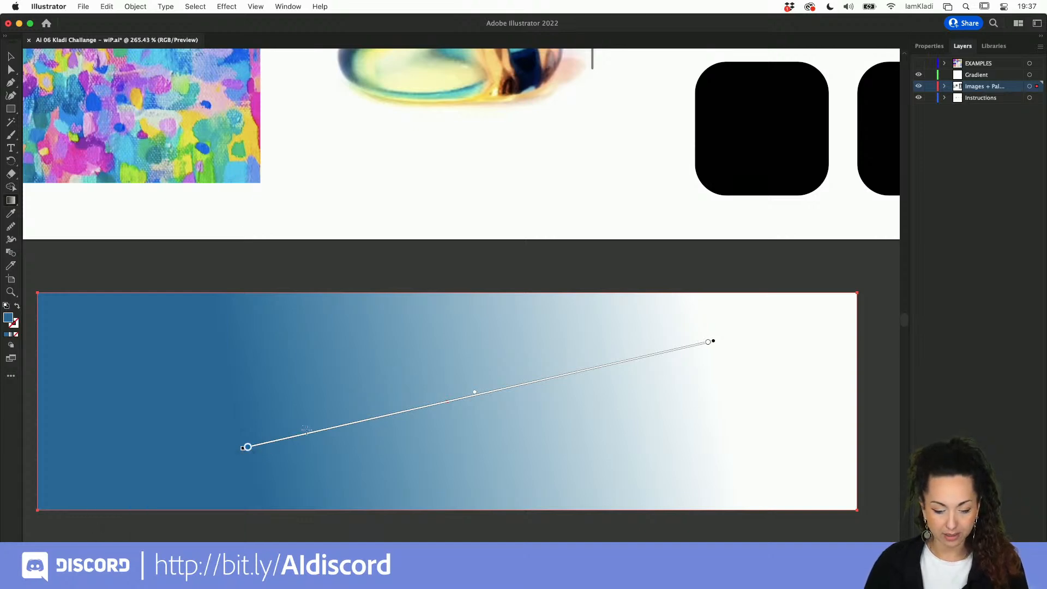
pyautogui.doubleClick(248, 447)
pyautogui.click(109, 522)
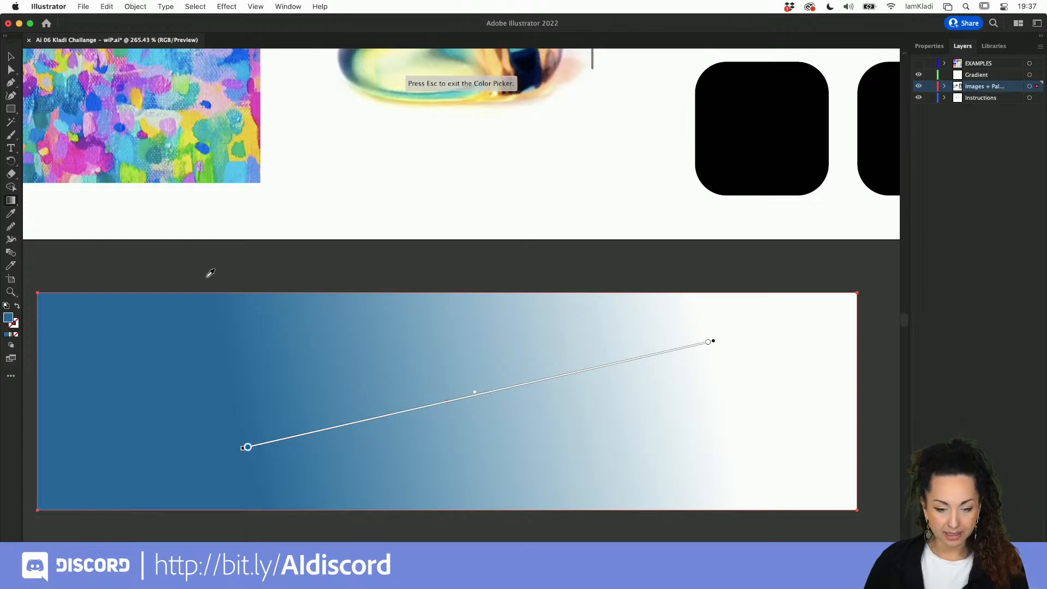
pyautogui.click(238, 167)
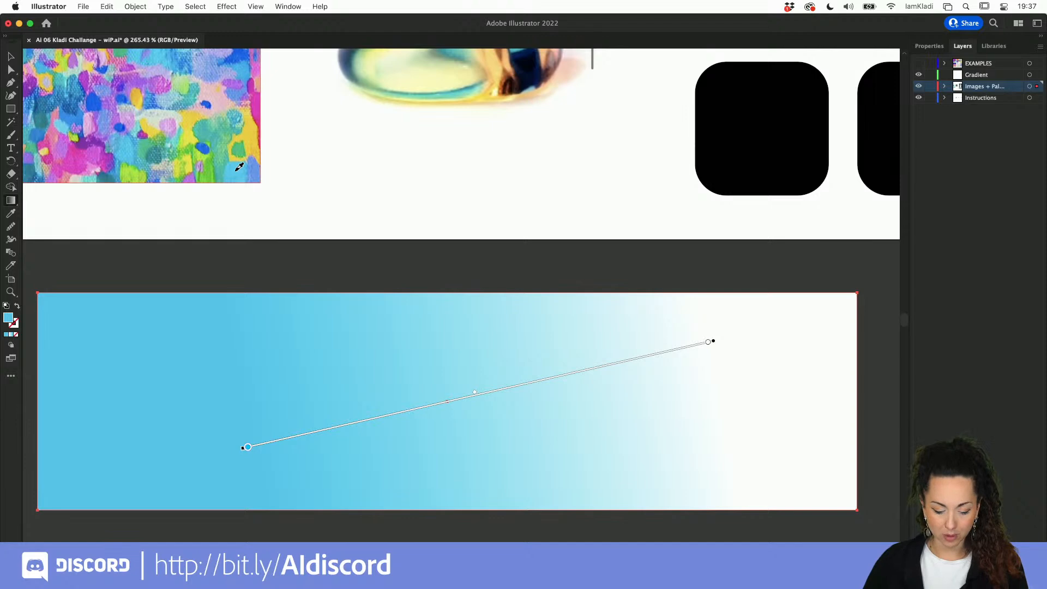
pyautogui.doubleClick(247, 447)
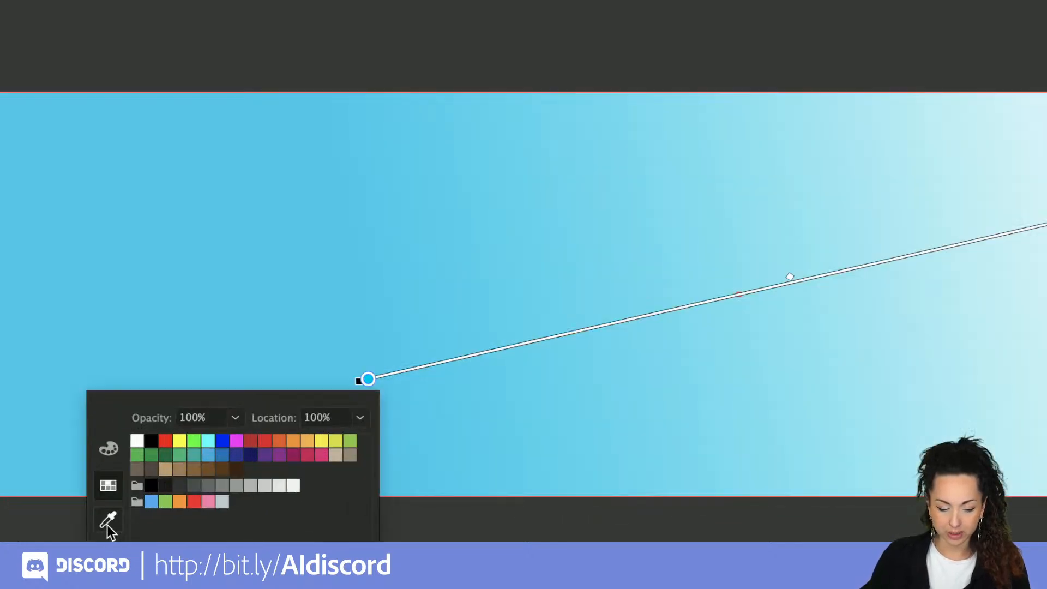
pyautogui.click(107, 524)
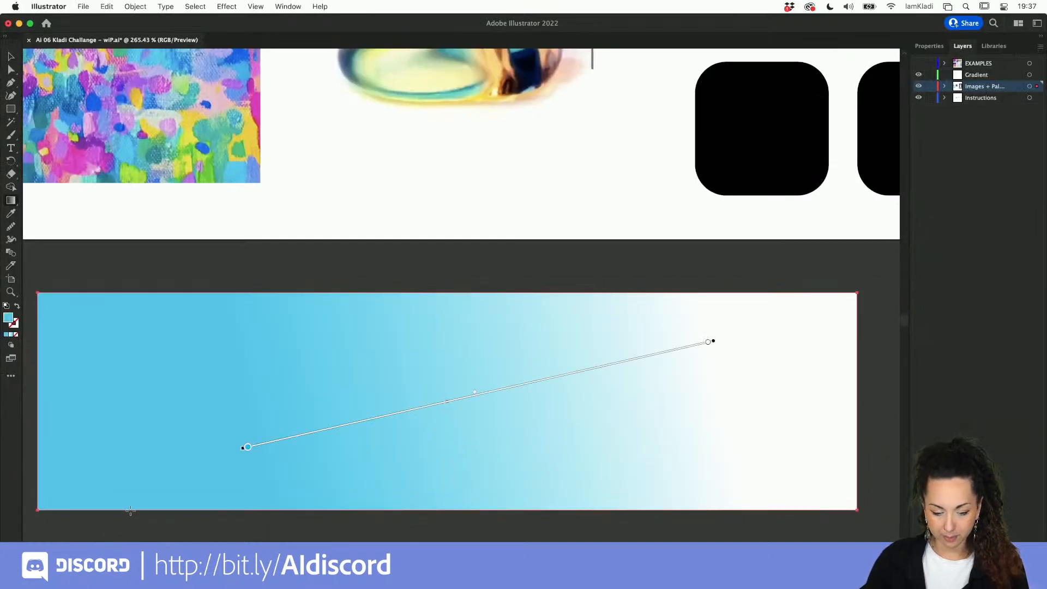
pyautogui.doubleClick(248, 447)
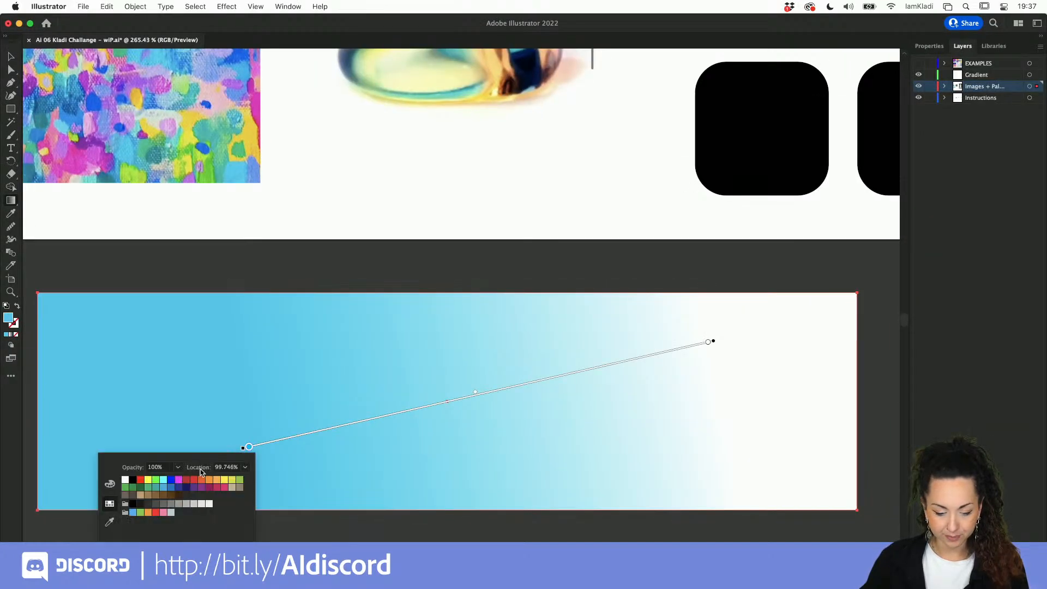
pyautogui.click(111, 523)
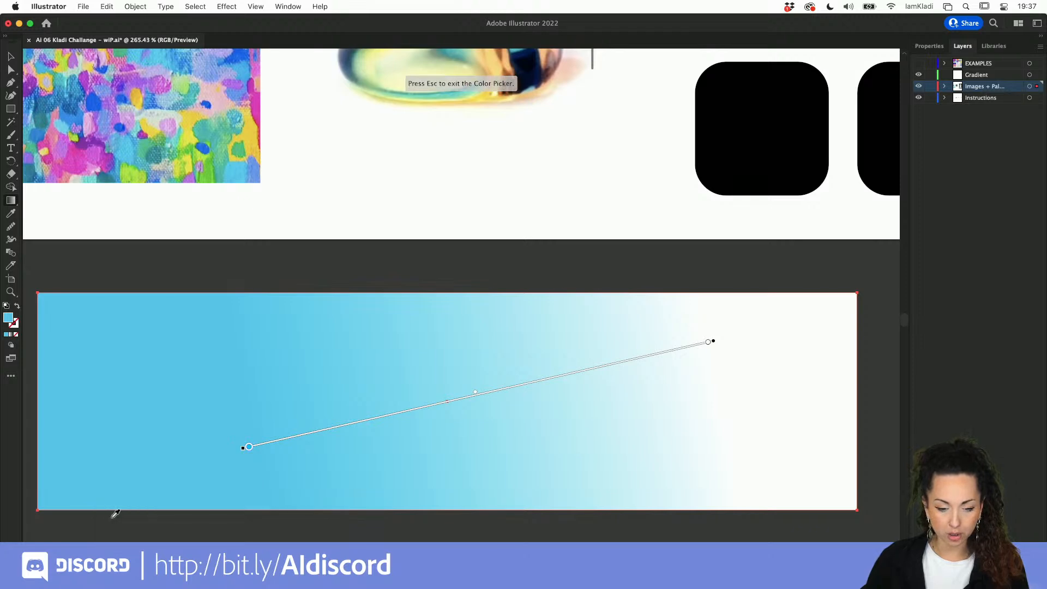
pyautogui.click(412, 65)
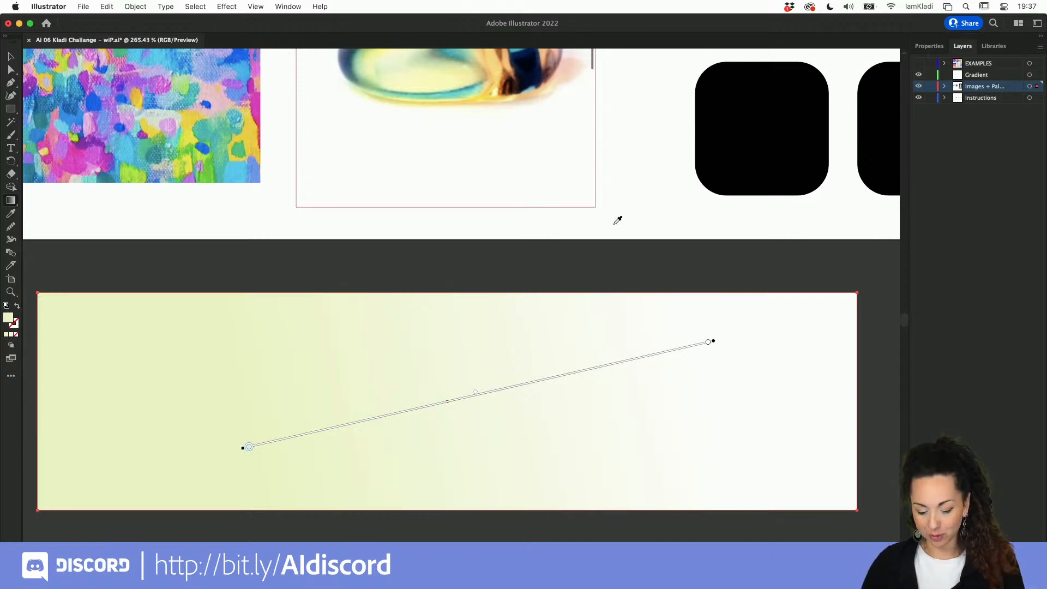
# Step: Zoom out and drag the colourful painting onto the Application 02 artboard
pyautogui.press('v')
pyautogui.press('super+0')
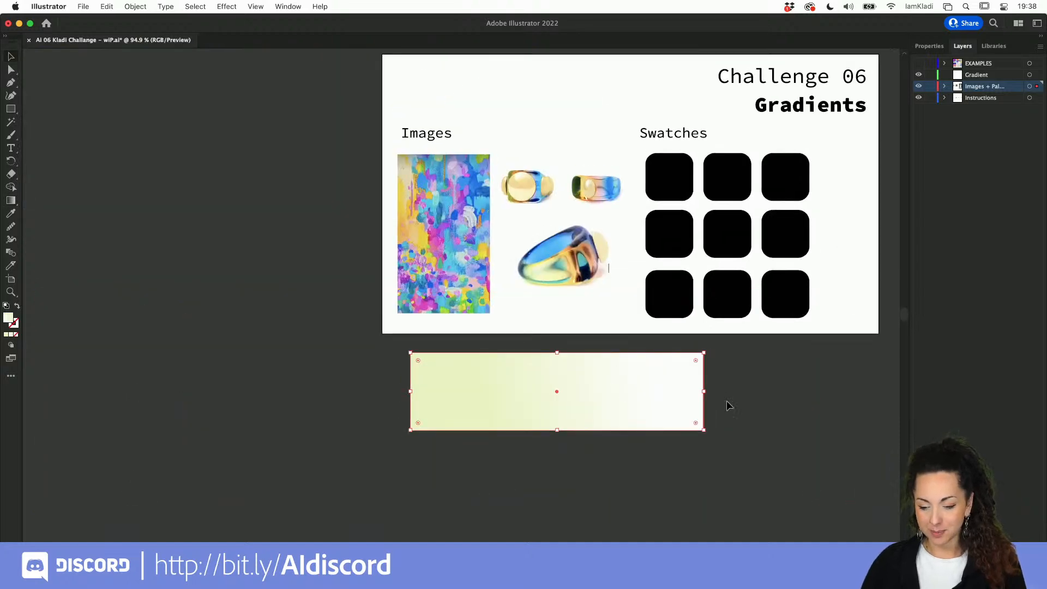
pyautogui.click(723, 404)
pyautogui.hscroll(2, 721, 405)
pyautogui.scroll(-1, 721, 406)
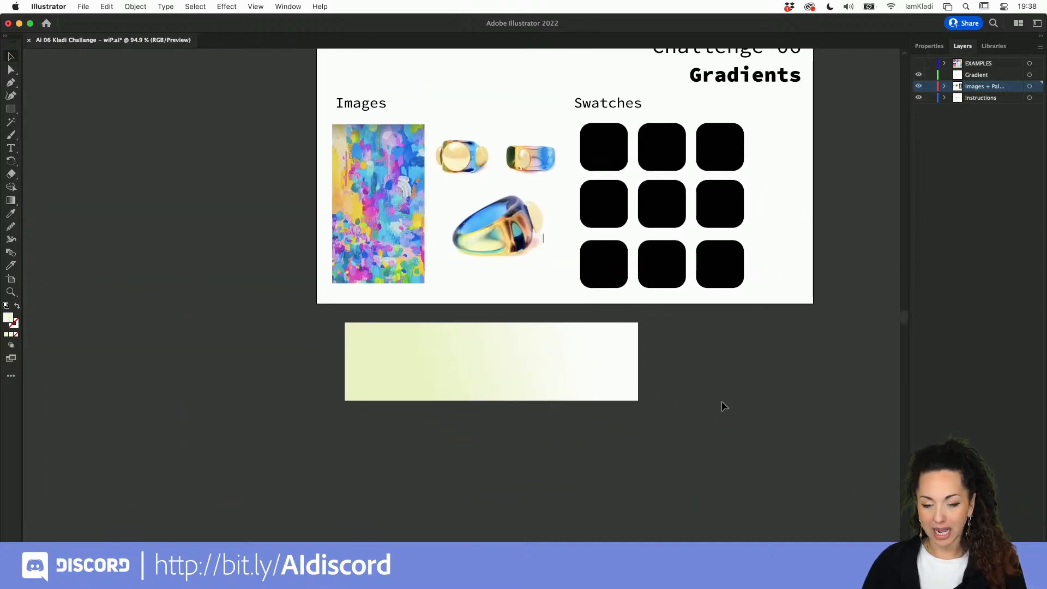
pyautogui.click(403, 245)
pyautogui.scroll(-5, 403, 247)
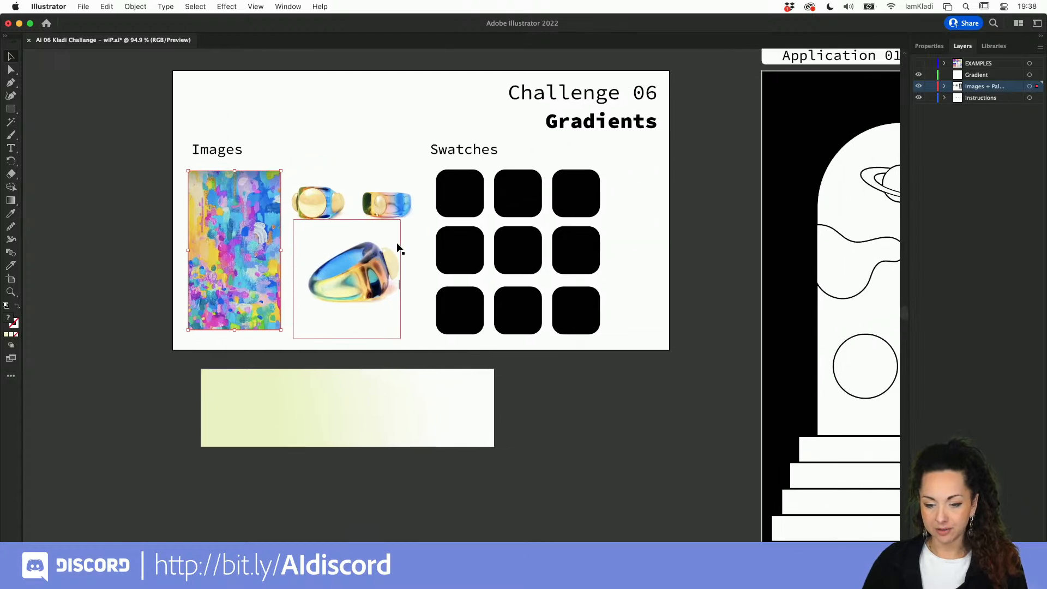
pyautogui.hscroll(3, 398, 248)
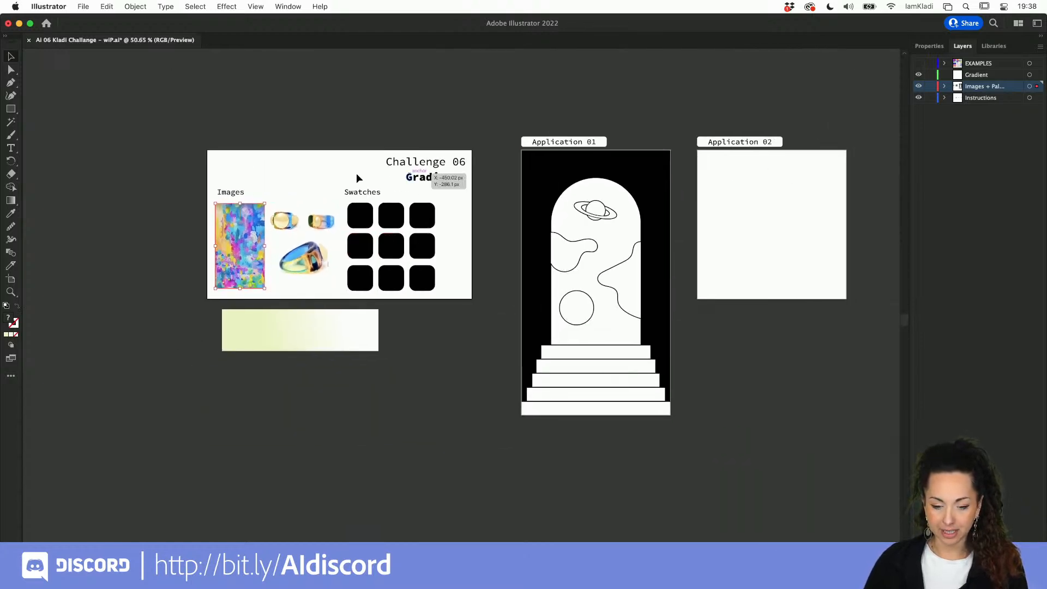
pyautogui.moveTo(237, 236)
pyautogui.mouseDown()
pyautogui.moveTo(666, 234)
pyautogui.moveTo(729, 210)
pyautogui.mouseUp()
pyautogui.hscroll(3, 728, 211)
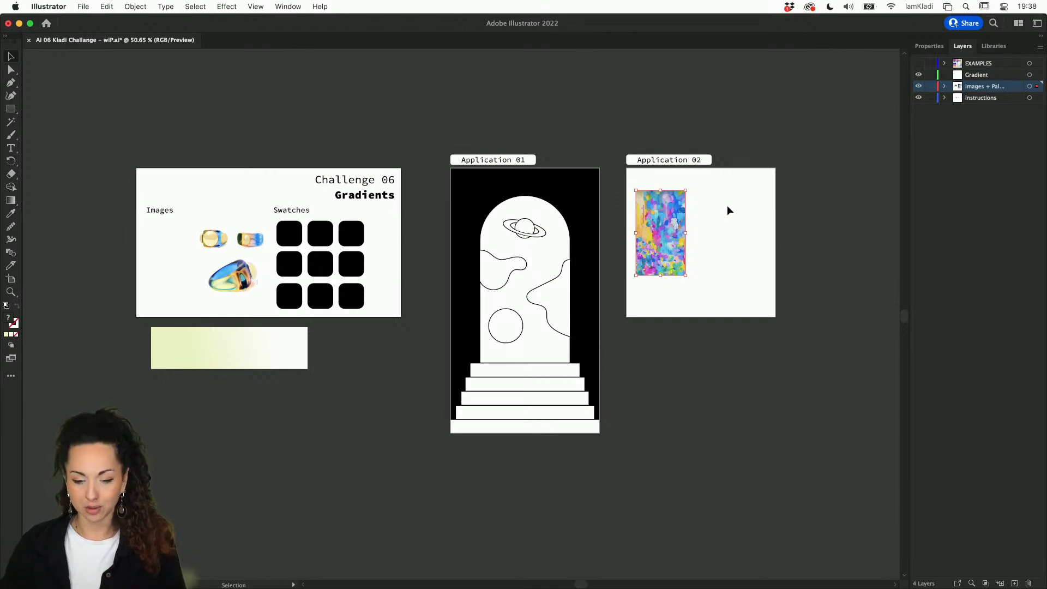
# Step: Snap the painting to Application 02's top-left corner and scale it to fit, then select the gradient rectangle
pyautogui.moveTo(655, 242); pyautogui.dragTo(779, 322)
pyautogui.moveTo(776, 318); pyautogui.dragTo(776, 318)
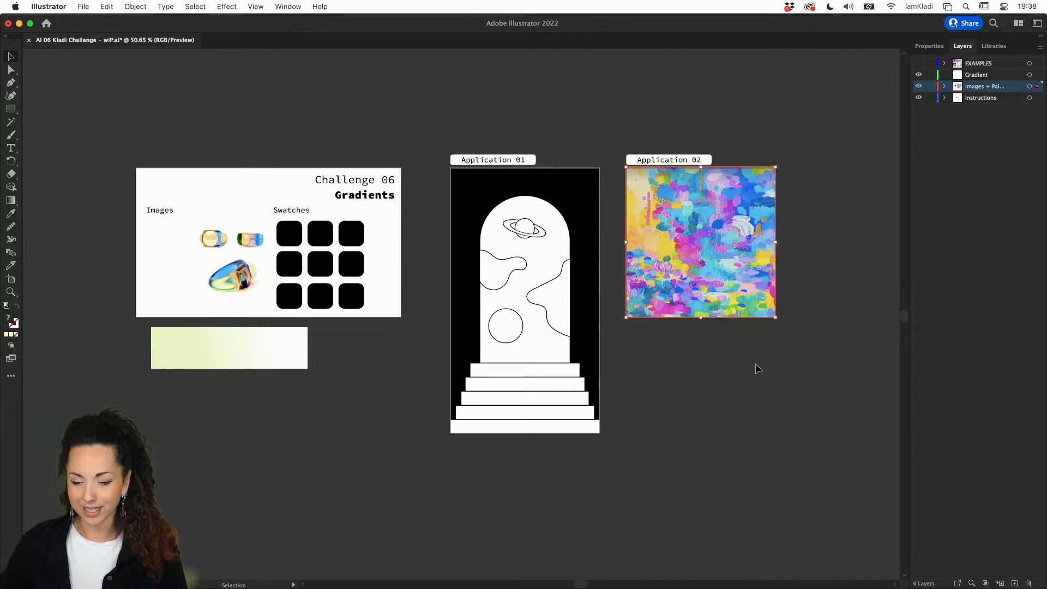
pyautogui.click(755, 363)
pyautogui.hscroll(3, 754, 363)
pyautogui.scroll(1, 754, 363)
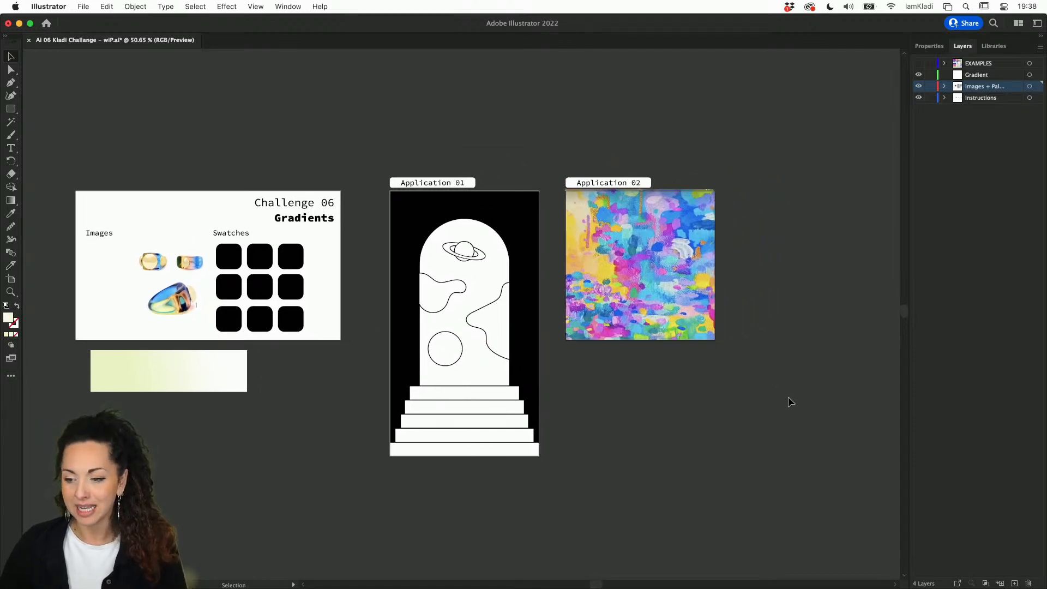
pyautogui.click(213, 384)
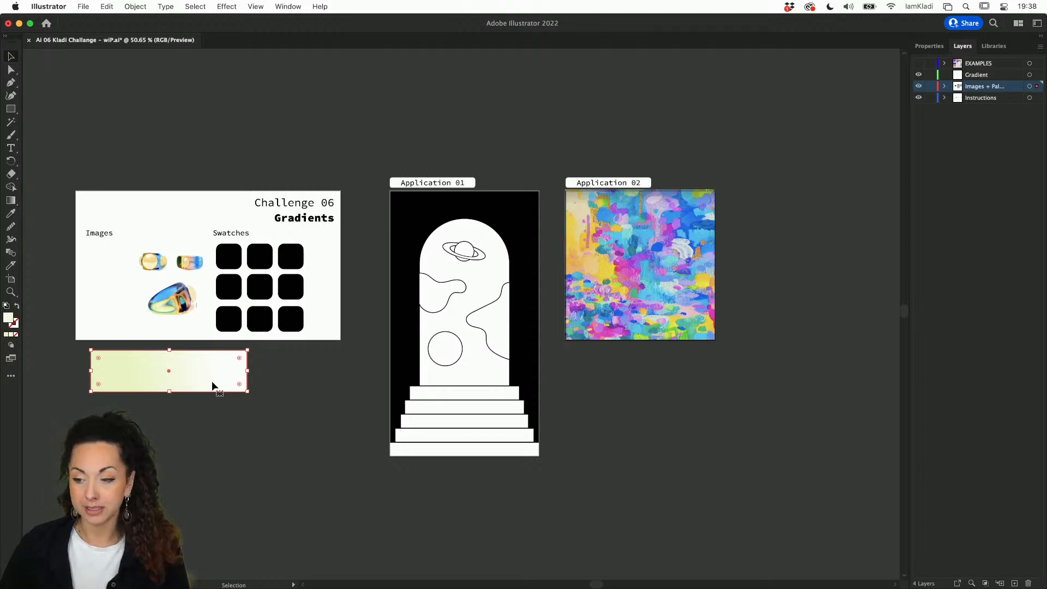
# Step: Open the Properties panel for the pale green rectangle to reach its Gradient Type options
pyautogui.click(926, 46)
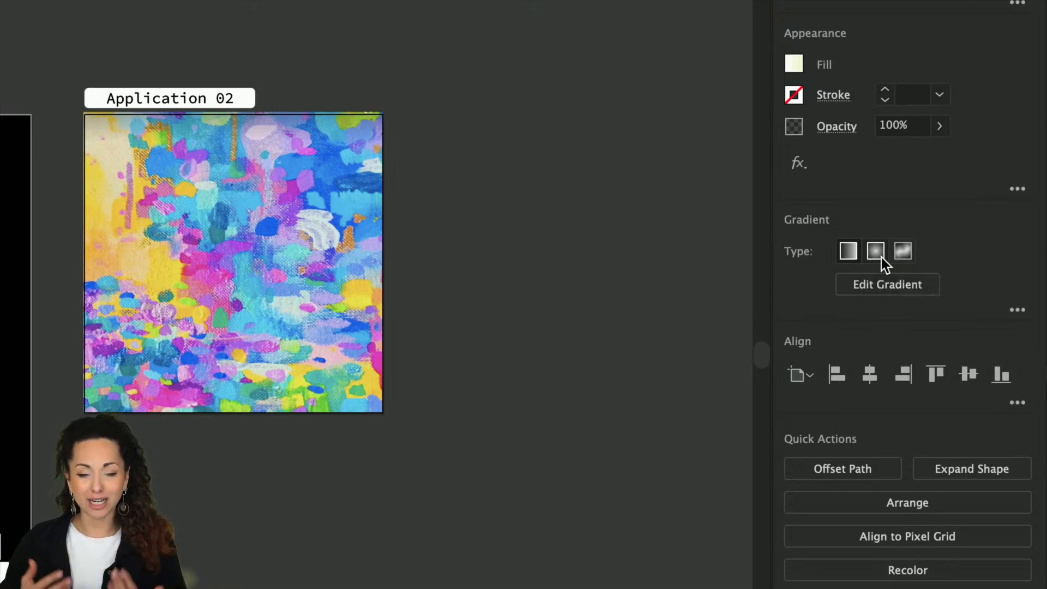
pyautogui.scroll(-4, 680, 276)
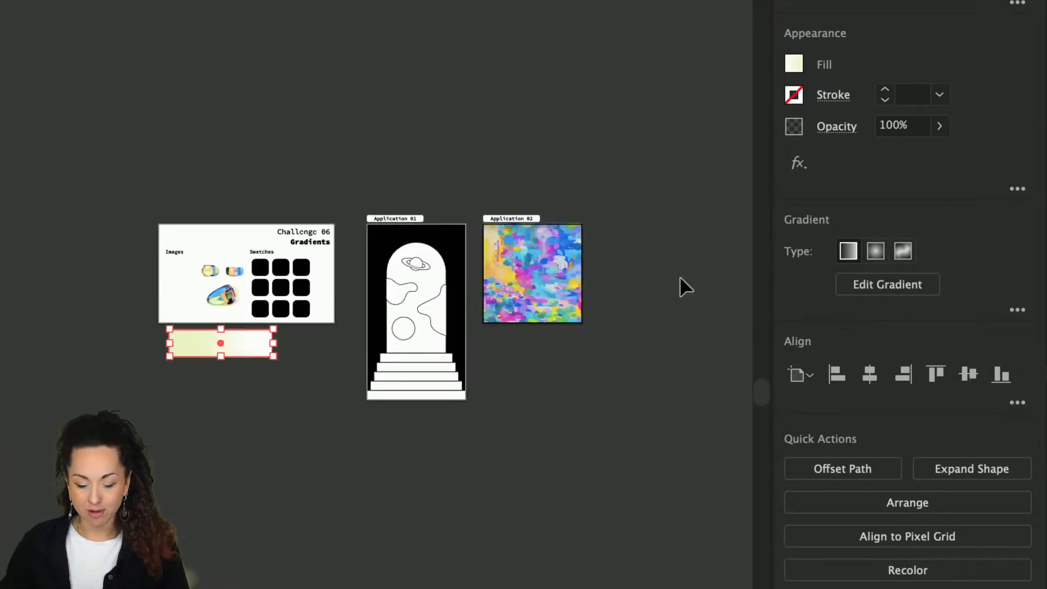
pyautogui.rightClick(681, 278)
pyautogui.click(877, 249)
# Step: Set the gradient to radial and make its right stop blue, giving a white-to-blue fade
pyautogui.click(877, 250)
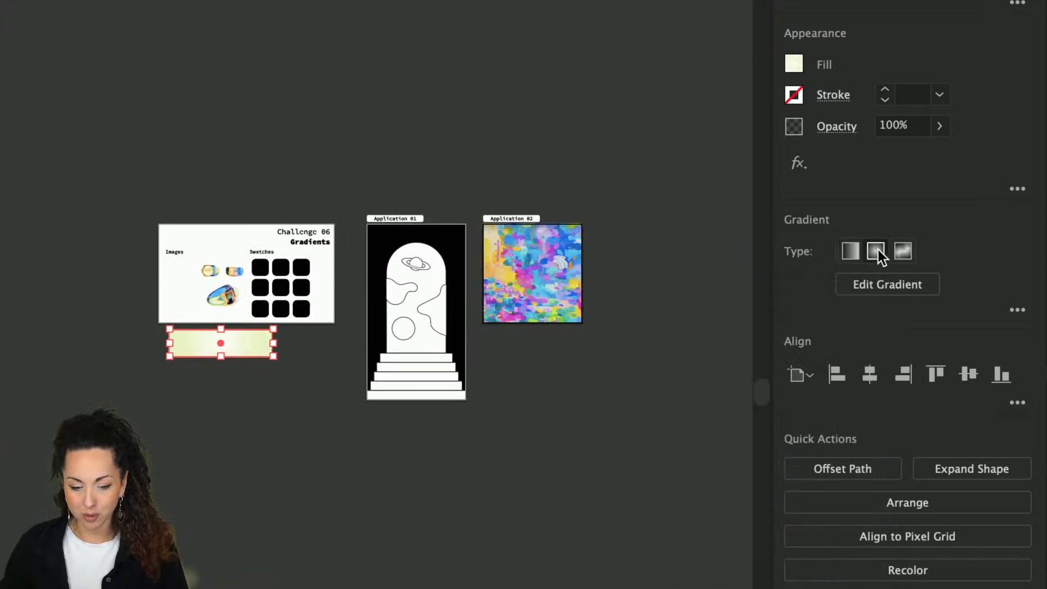
pyautogui.click(852, 254)
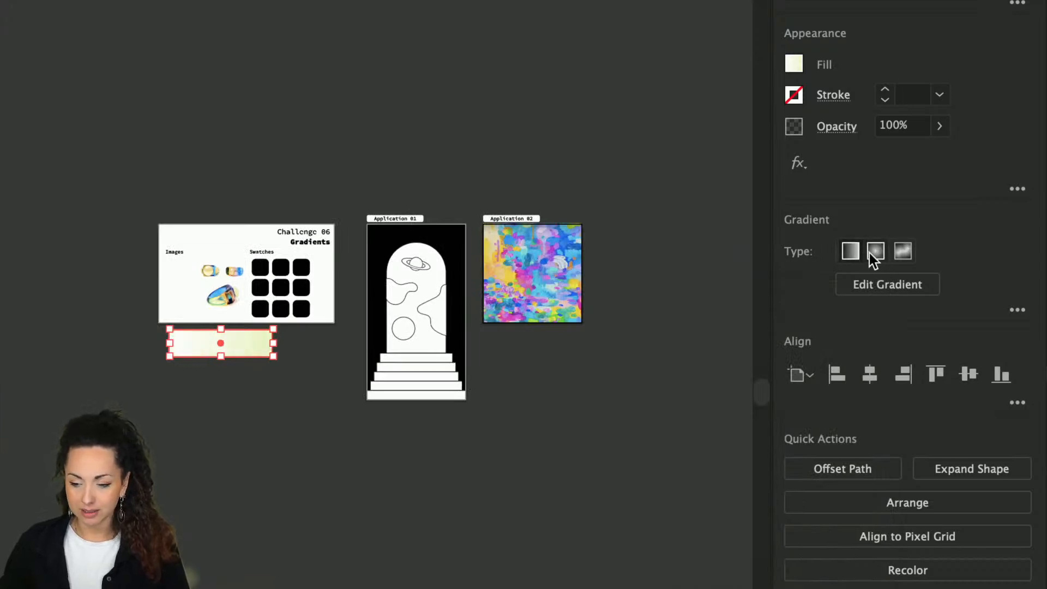
pyautogui.click(875, 251)
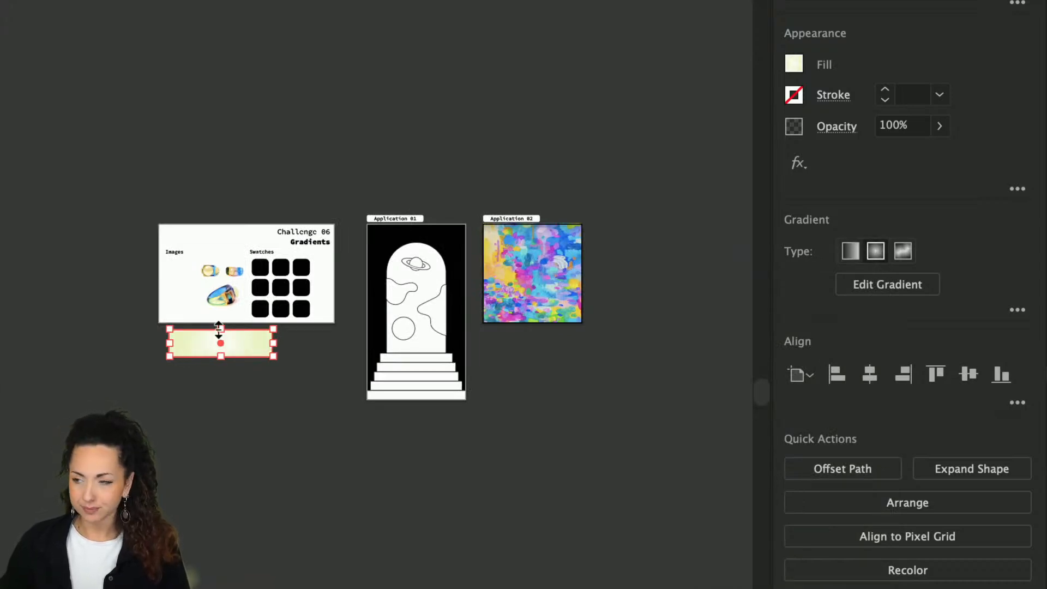
pyautogui.scroll(5, 248, 334)
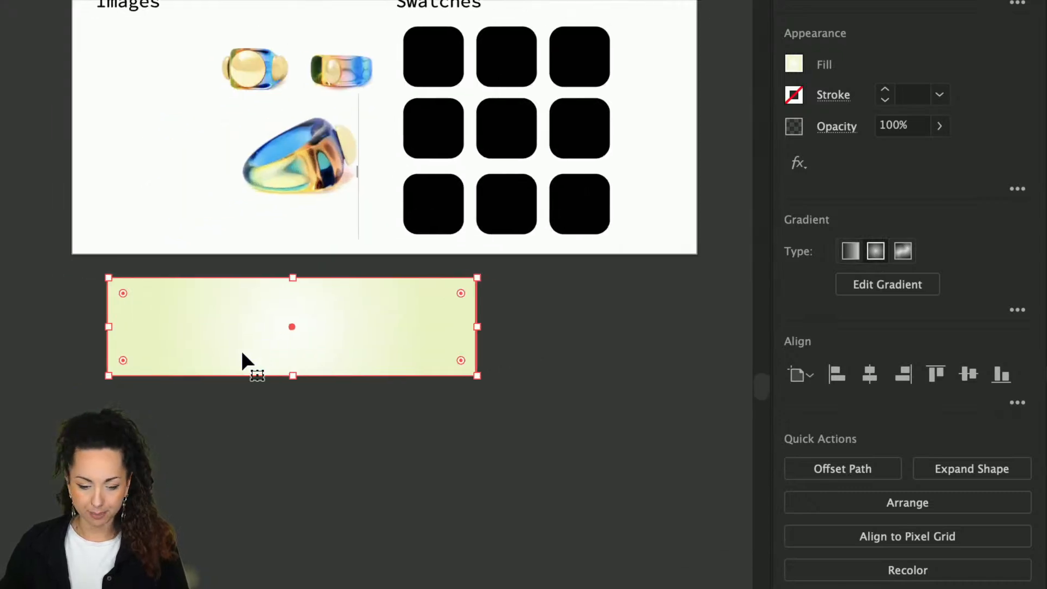
pyautogui.press('g')
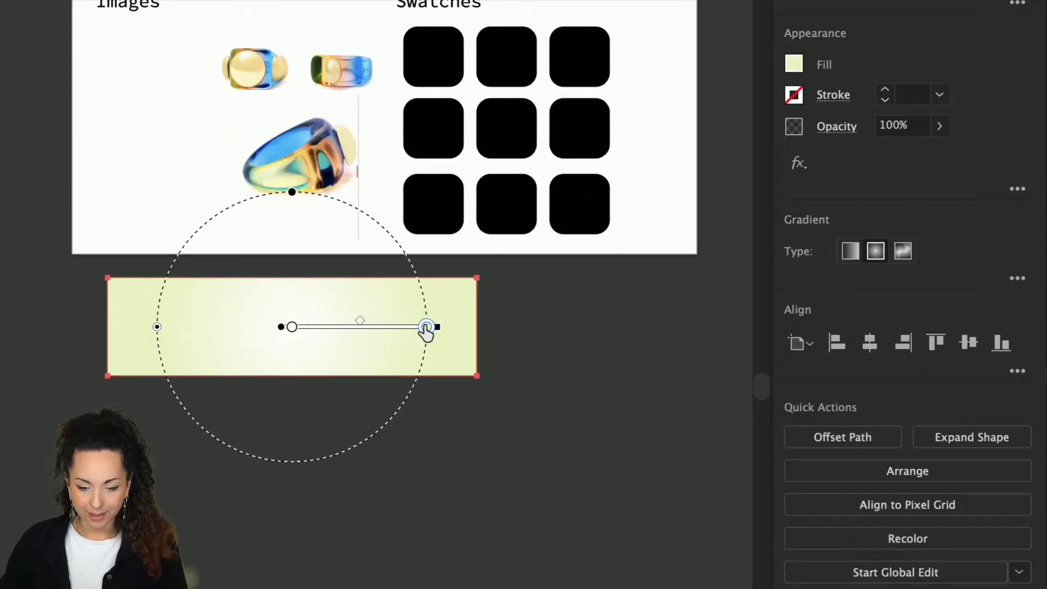
pyautogui.doubleClick(426, 328)
pyautogui.click(269, 393)
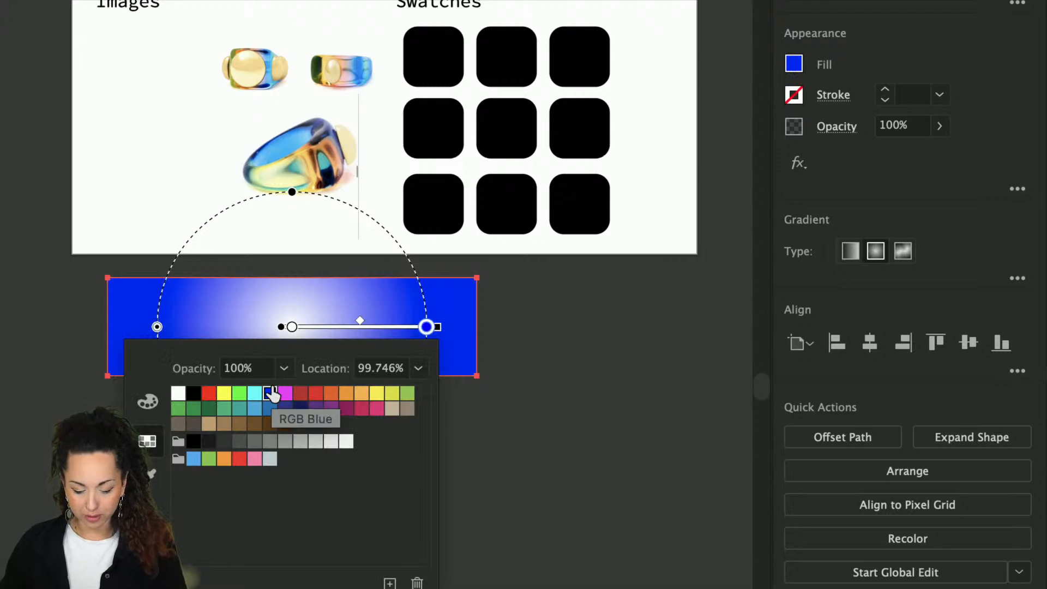
pyautogui.click(869, 272)
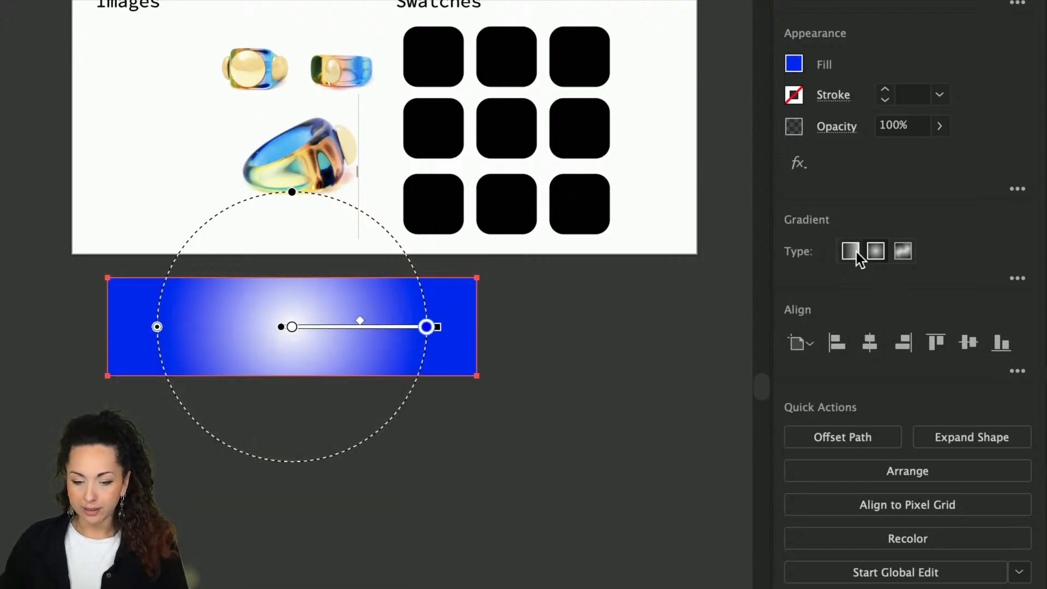
pyautogui.click(852, 251)
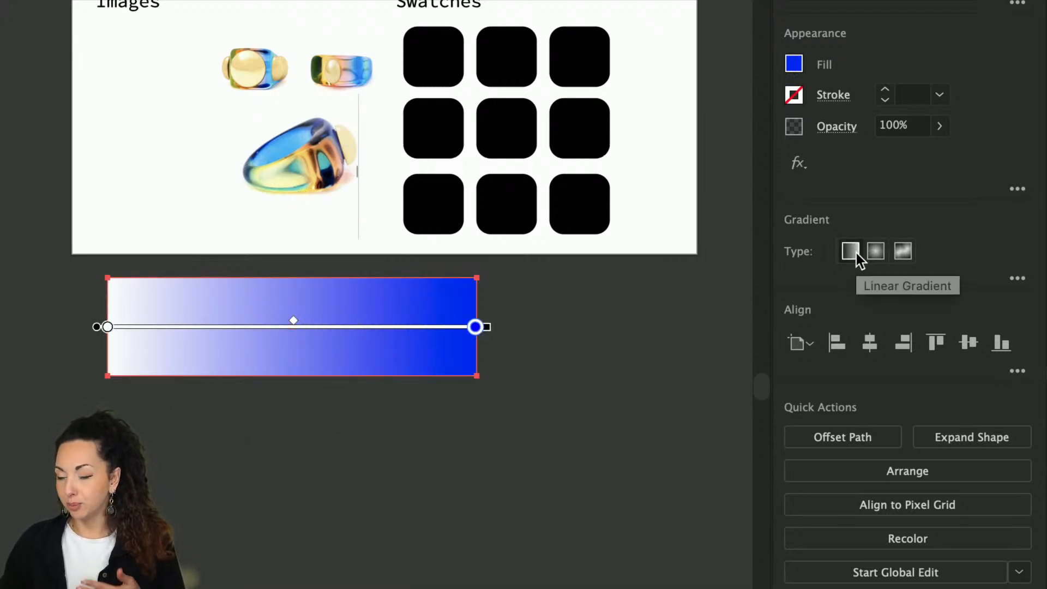
pyautogui.click(874, 250)
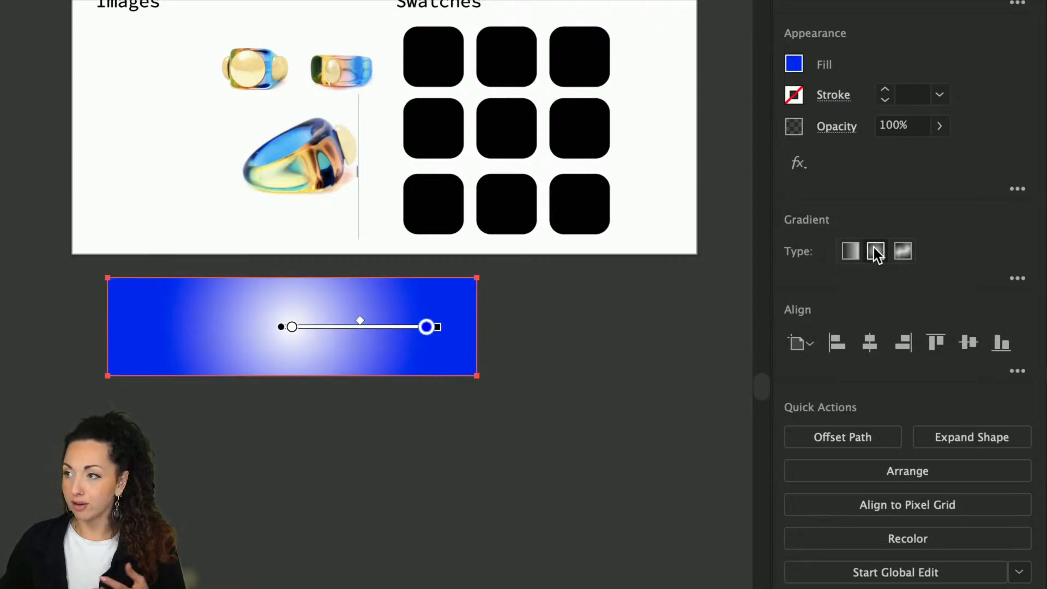
# Step: Stretch the radial gradient into a wide, flattened ellipse and adjust the white centre's size
pyautogui.moveTo(364, 327); pyautogui.dragTo(387, 327)
pyautogui.moveTo(293, 191); pyautogui.dragTo(292, 196)
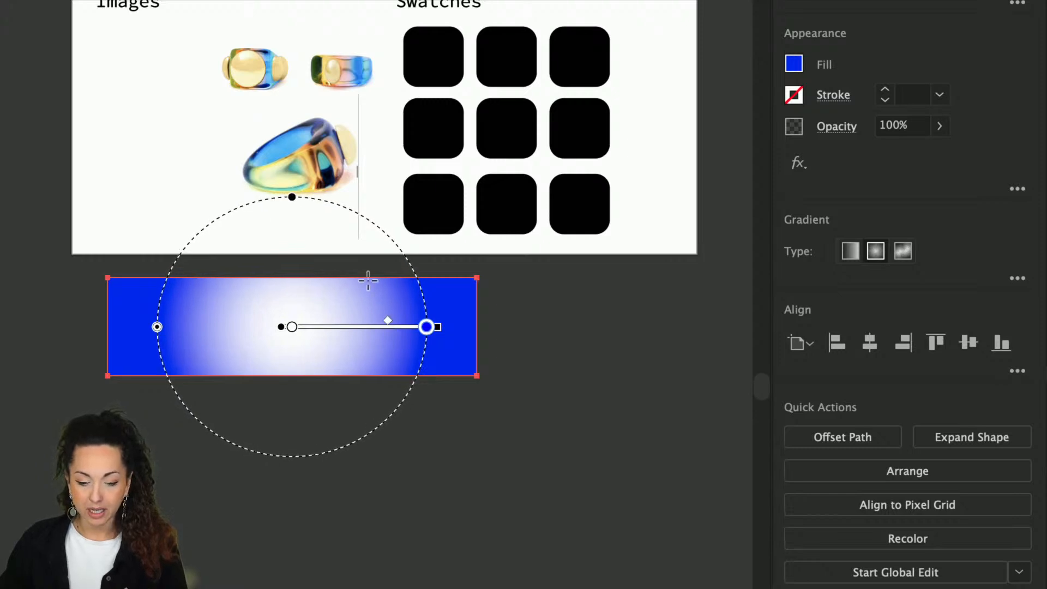
pyautogui.click(495, 332)
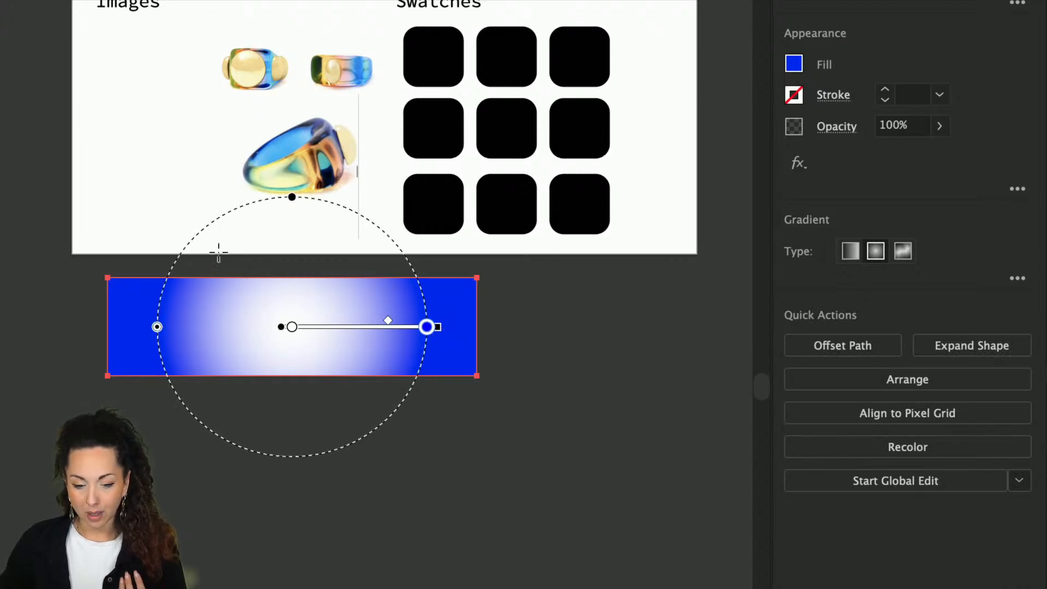
pyautogui.moveTo(292, 197); pyautogui.dragTo(284, 228)
pyautogui.moveTo(157, 327); pyautogui.dragTo(138, 308)
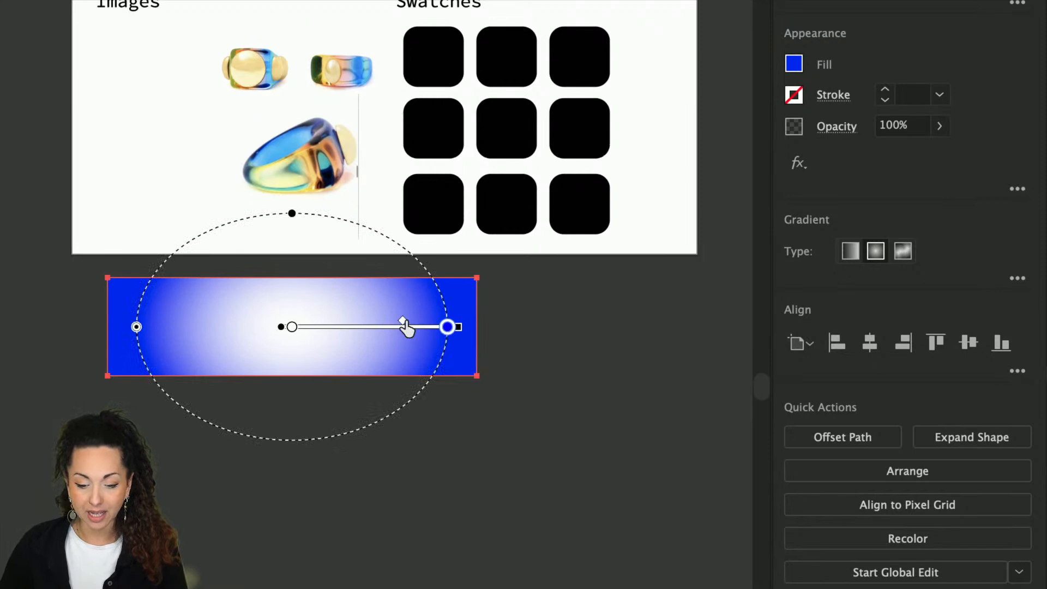
pyautogui.moveTo(407, 329)
pyautogui.mouseDown()
pyautogui.moveTo(338, 333)
pyautogui.moveTo(428, 329)
pyautogui.mouseUp()
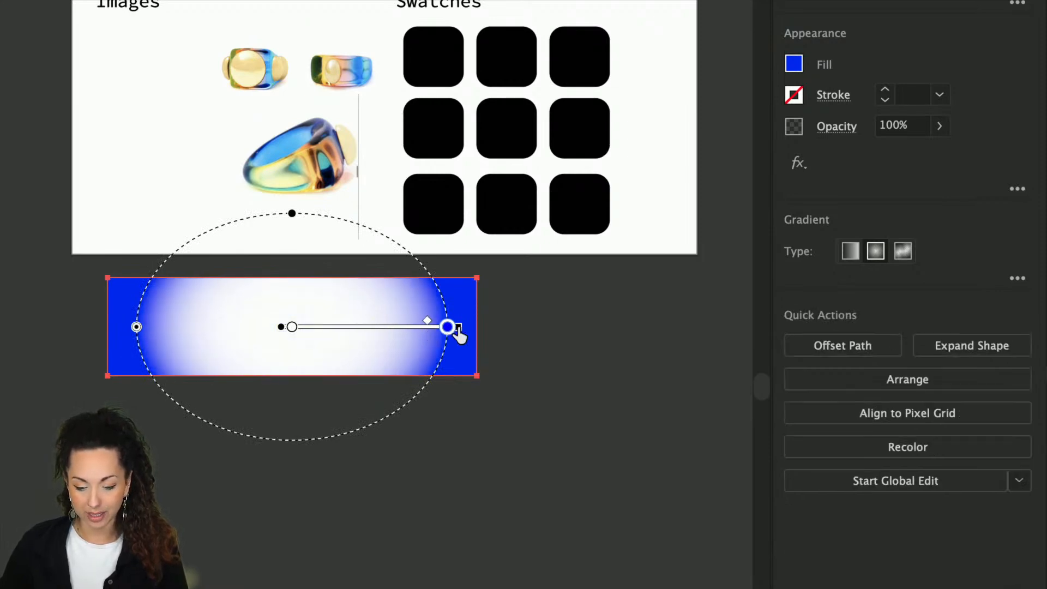
pyautogui.click(849, 250)
pyautogui.click(872, 254)
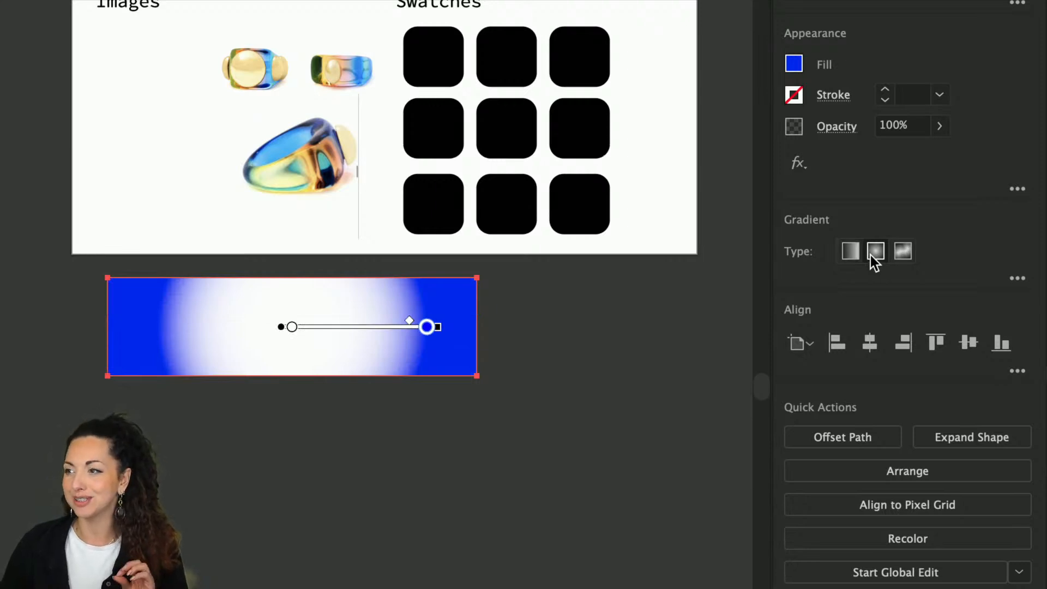
# Step: Switch to a freeform gradient, place three colour points, and make the upper-right one blue
pyautogui.click(902, 252)
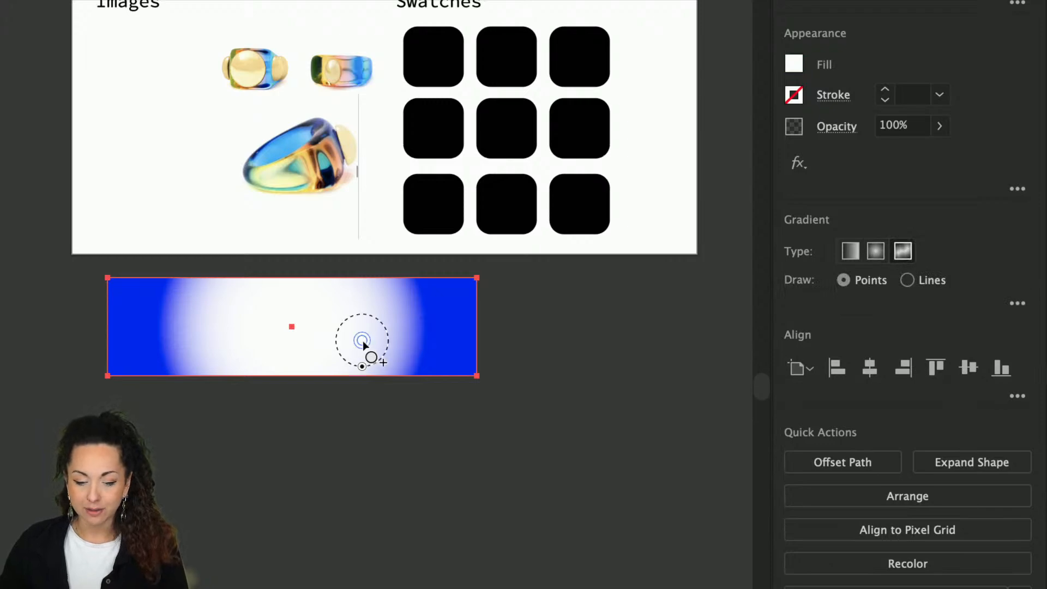
pyautogui.click(361, 340)
pyautogui.click(224, 314)
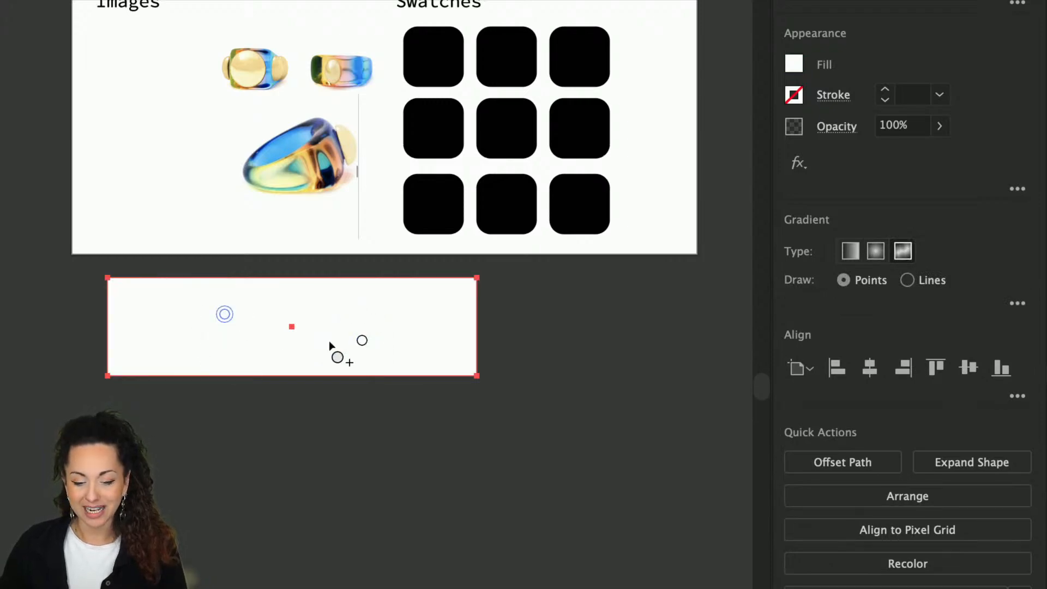
pyautogui.click(390, 308)
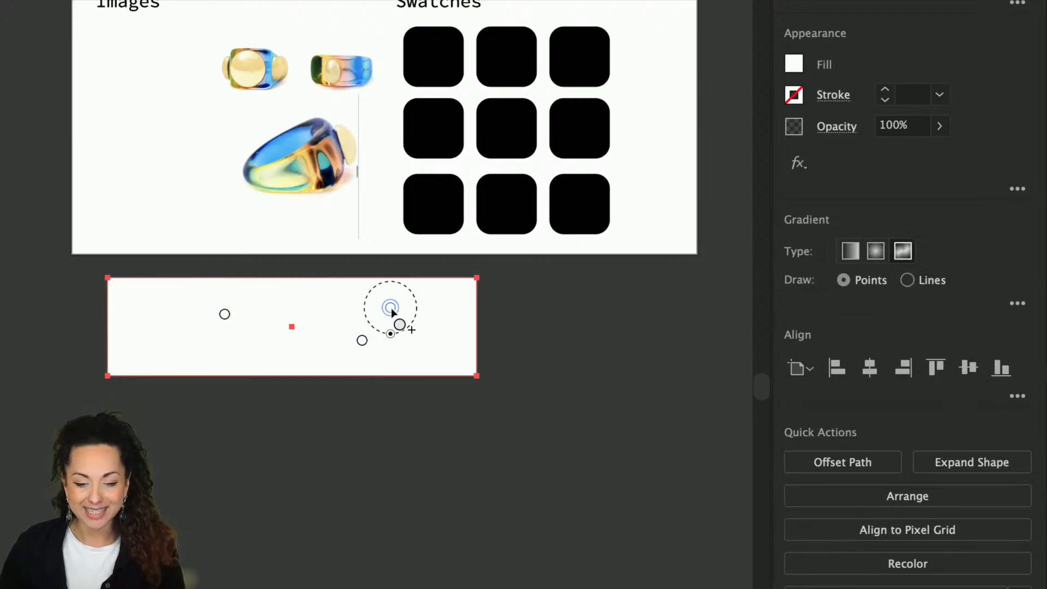
pyautogui.doubleClick(390, 308)
pyautogui.click(234, 374)
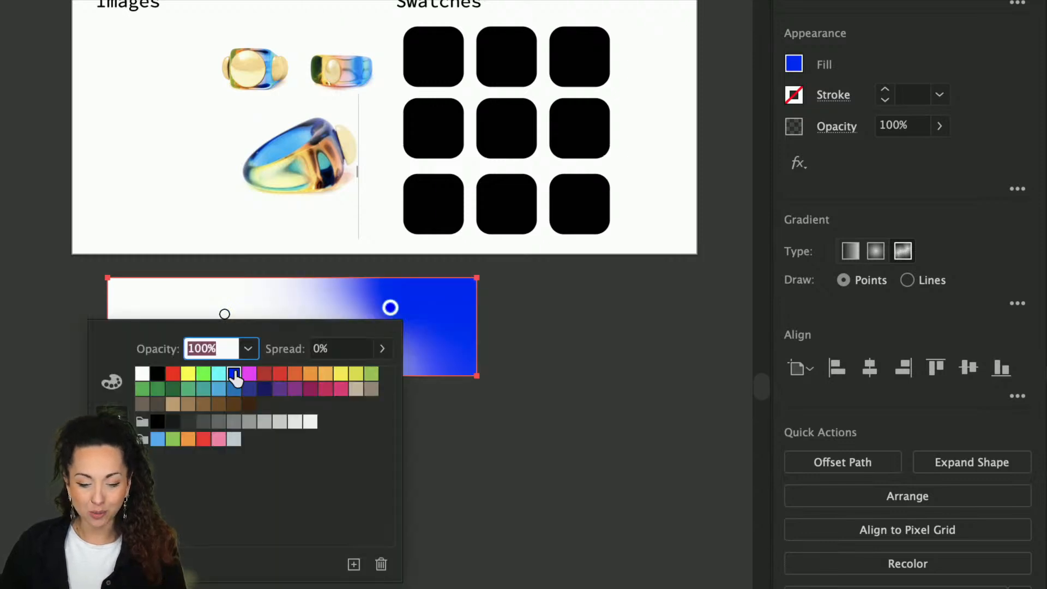
pyautogui.press('Escape')
# Step: Make the left point yellow and the middle point mid-blue, and add a red far-left point
pyautogui.click(224, 315)
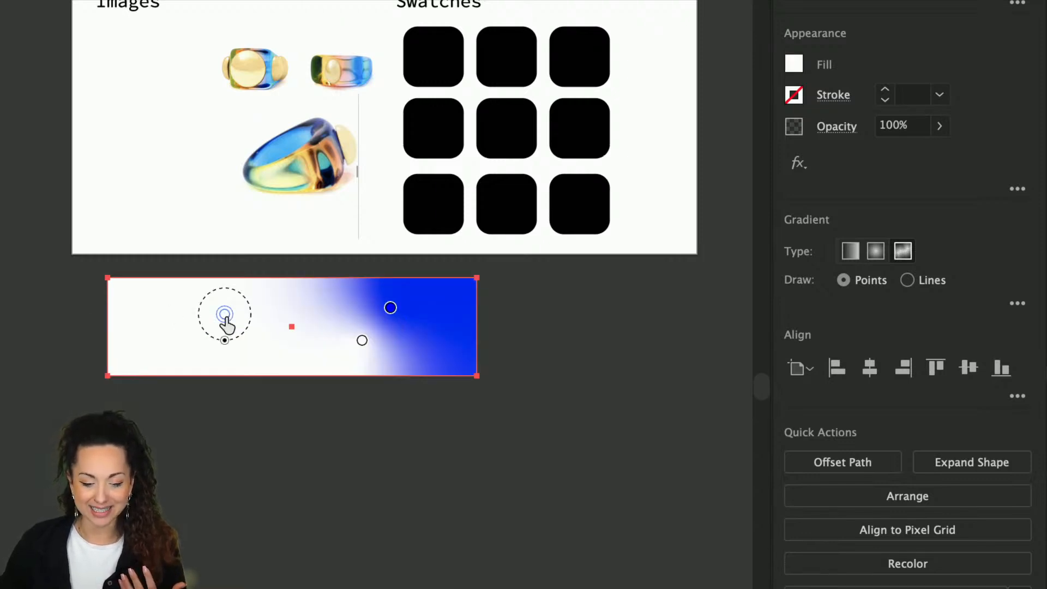
pyautogui.doubleClick(224, 315)
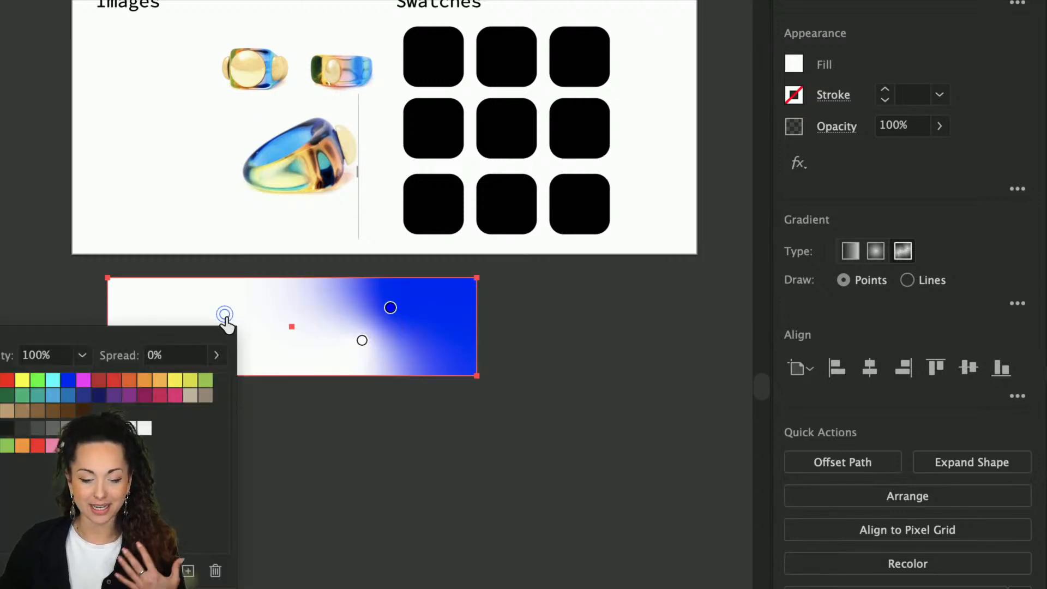
pyautogui.click(175, 380)
pyautogui.click(362, 340)
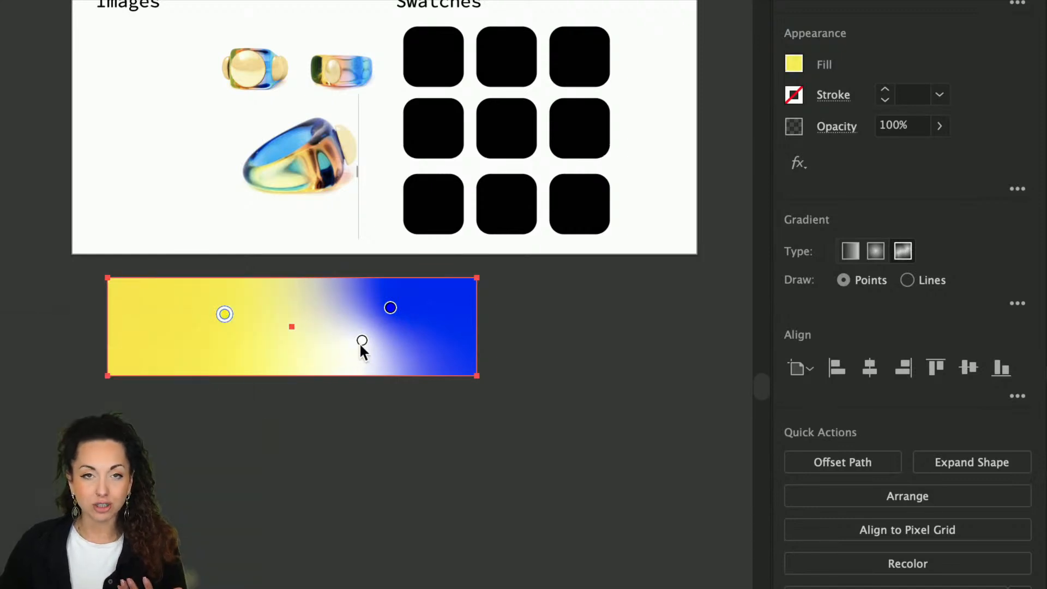
pyautogui.doubleClick(362, 340)
pyautogui.click(205, 422)
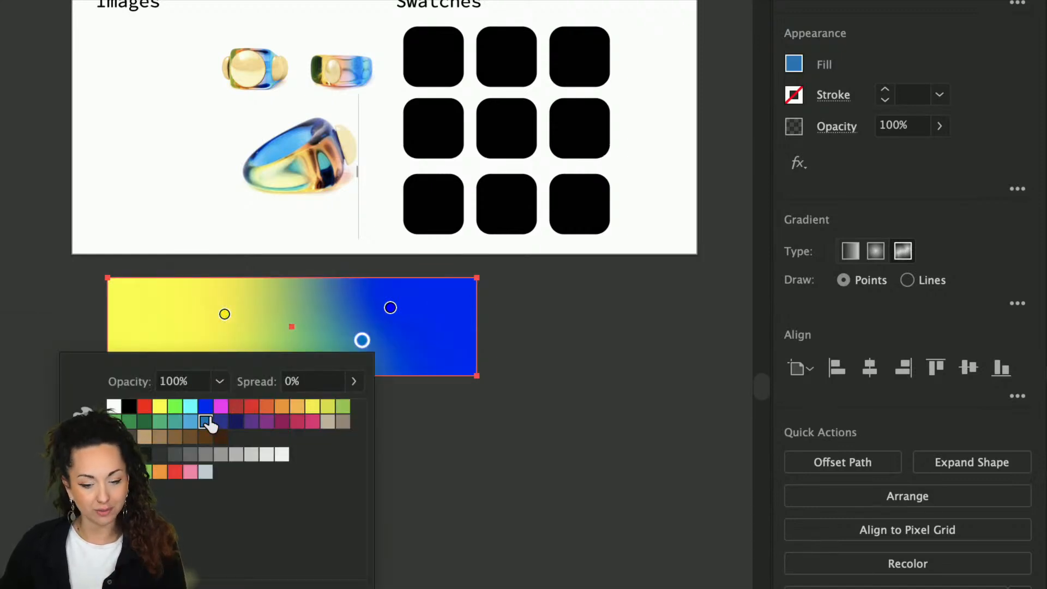
pyautogui.click(366, 344)
pyautogui.click(169, 341)
pyautogui.doubleClick(169, 340)
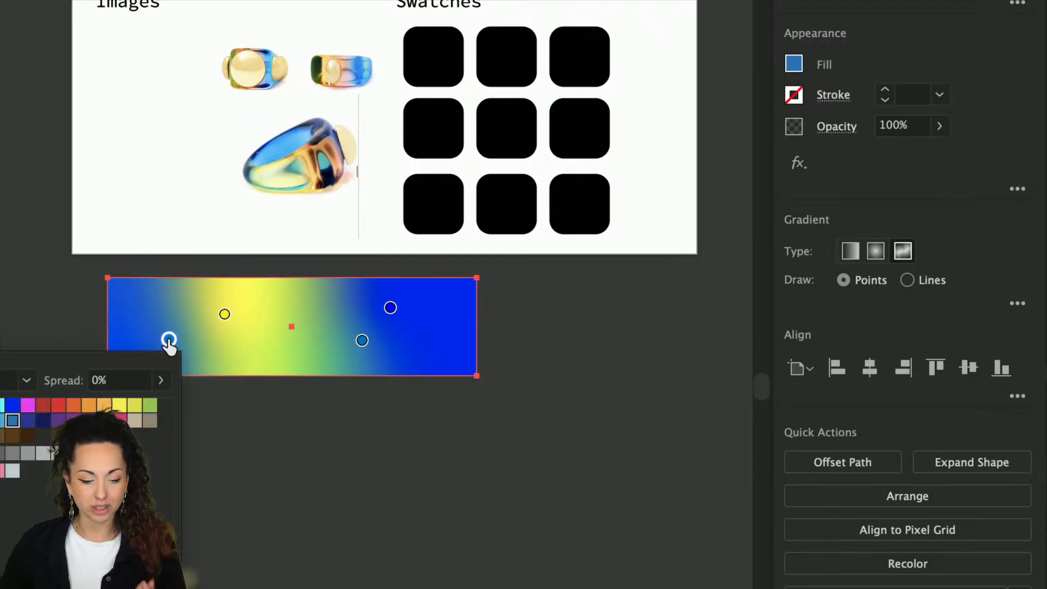
pyautogui.click(58, 405)
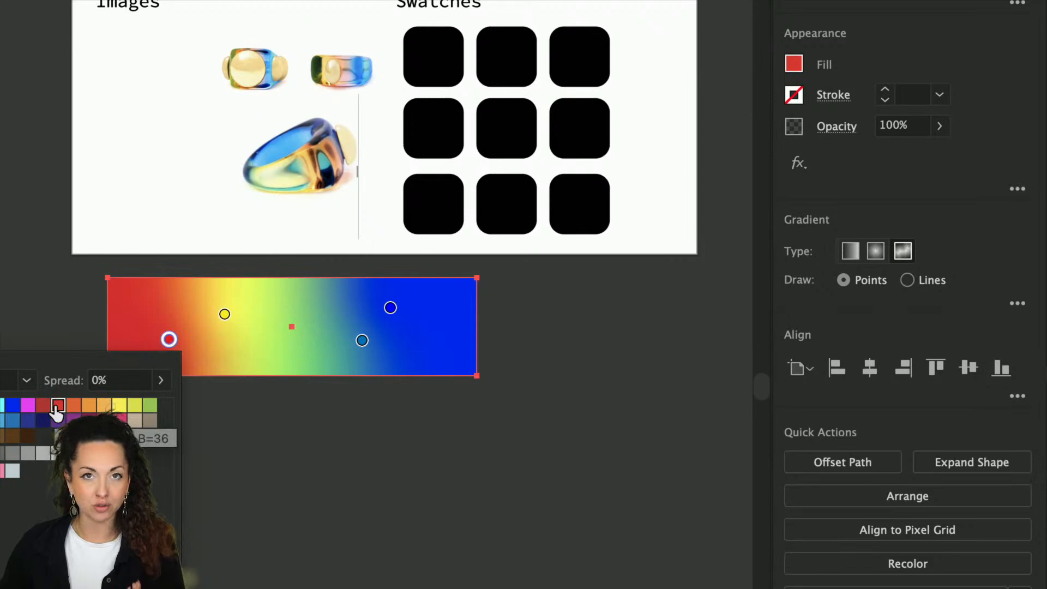
# Step: Rearrange the freeform gradient's red, yellow, teal and blue colour points across the rectangle
pyautogui.click(166, 338)
pyautogui.moveTo(167, 339); pyautogui.dragTo(133, 330)
pyautogui.click(224, 316)
pyautogui.moveTo(224, 316)
pyautogui.mouseDown()
pyautogui.moveTo(191, 347)
pyautogui.moveTo(182, 317)
pyautogui.moveTo(239, 315)
pyautogui.mouseUp()
pyautogui.moveTo(357, 348); pyautogui.dragTo(243, 359)
pyautogui.moveTo(385, 315); pyautogui.dragTo(462, 309)
# Step: Delete the red and teal points, leaving only yellow and blue, and reposition both
pyautogui.click(248, 352)
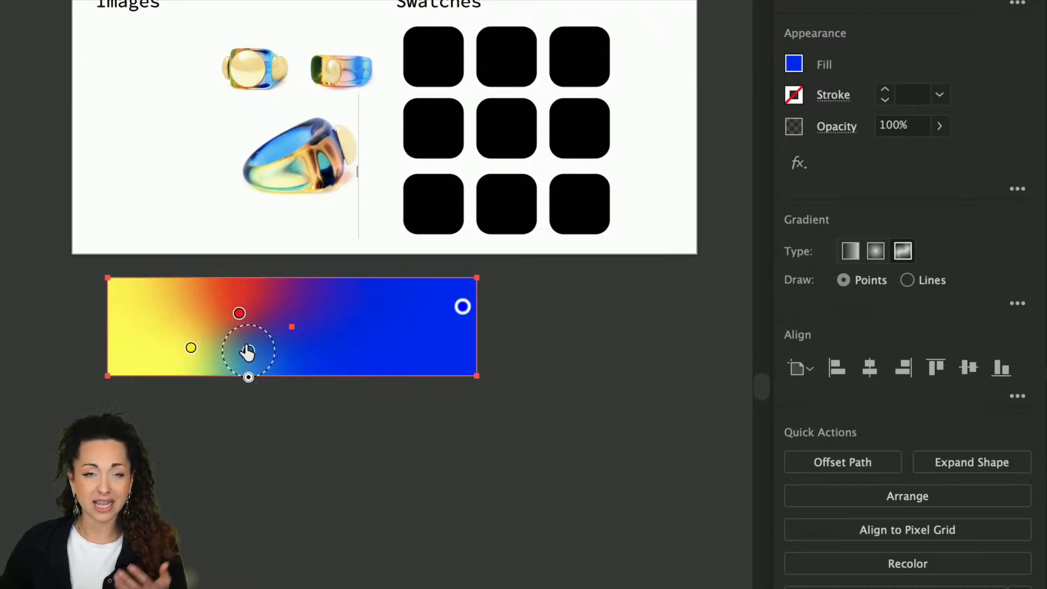
pyautogui.click(239, 314)
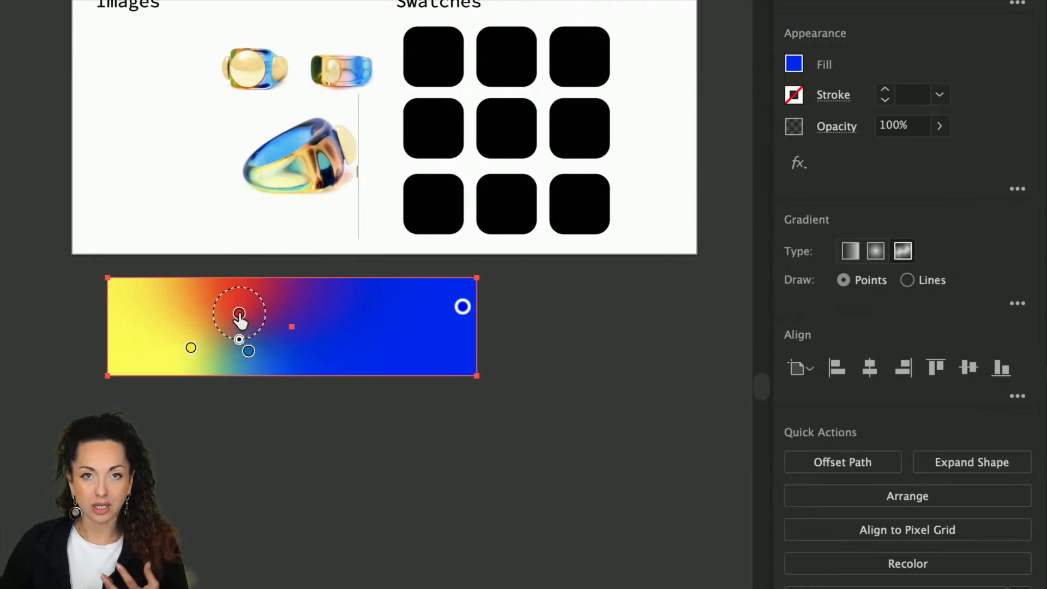
pyautogui.moveTo(239, 315); pyautogui.dragTo(374, 334)
pyautogui.press('Delete')
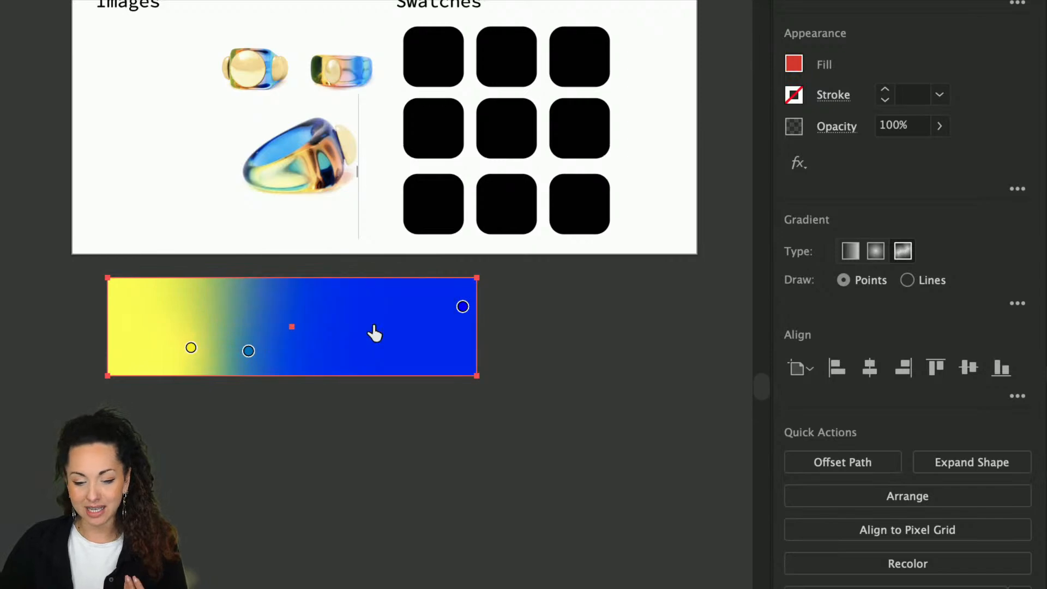
pyautogui.click(248, 352)
pyautogui.moveTo(248, 351); pyautogui.dragTo(269, 423)
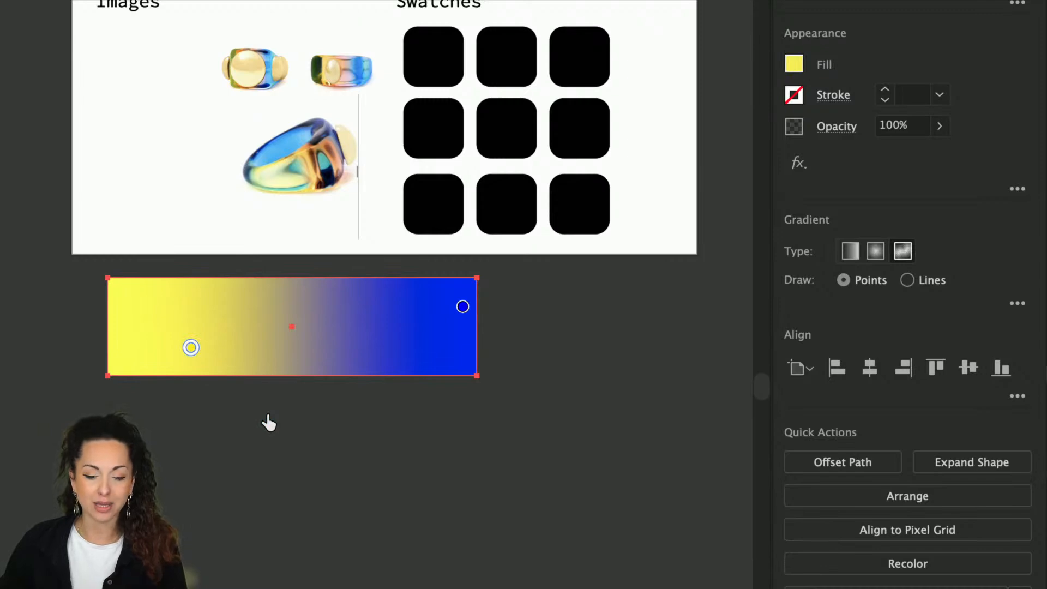
pyautogui.moveTo(462, 307); pyautogui.dragTo(391, 322)
pyautogui.click(190, 350)
pyautogui.moveTo(190, 350); pyautogui.dragTo(207, 371)
# Step: Increase the yellow point's Spread so its colour covers a wider area
pyautogui.scroll(2, 207, 371)
pyautogui.scroll(2, 207, 371)
pyautogui.click(223, 280)
pyautogui.moveTo(225, 318); pyautogui.dragTo(222, 338)
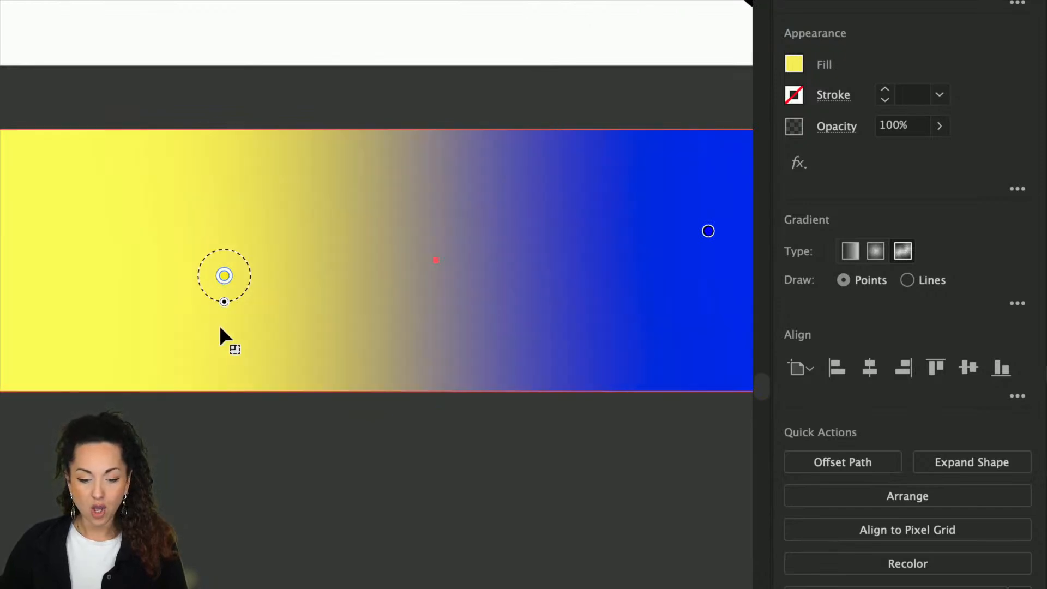
pyautogui.doubleClick(224, 278)
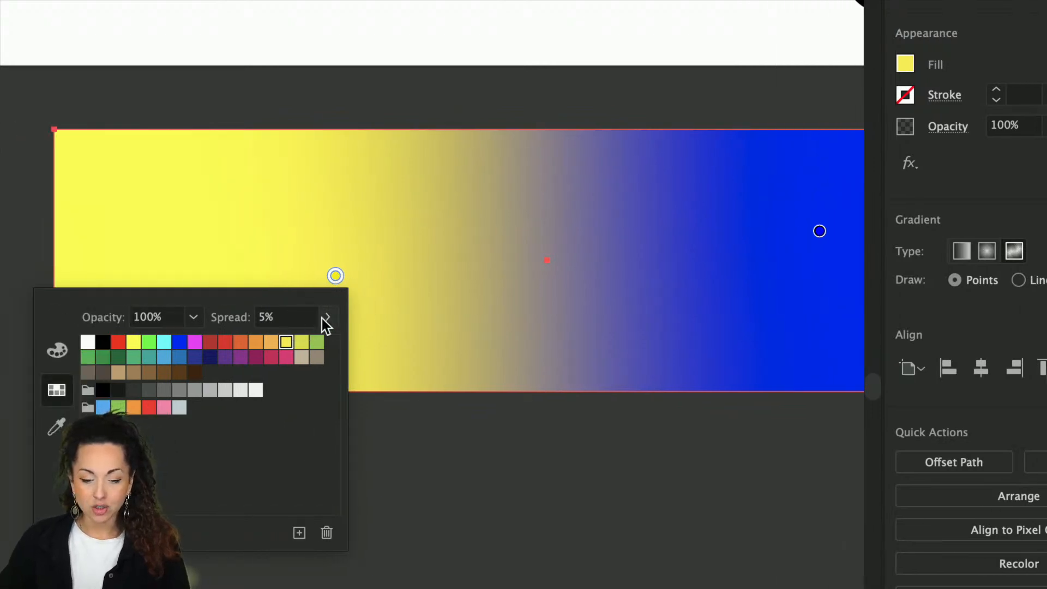
pyautogui.click(326, 317)
pyautogui.moveTo(287, 345)
pyautogui.mouseDown()
pyautogui.moveTo(298, 343)
pyautogui.moveTo(268, 346)
pyautogui.mouseUp()
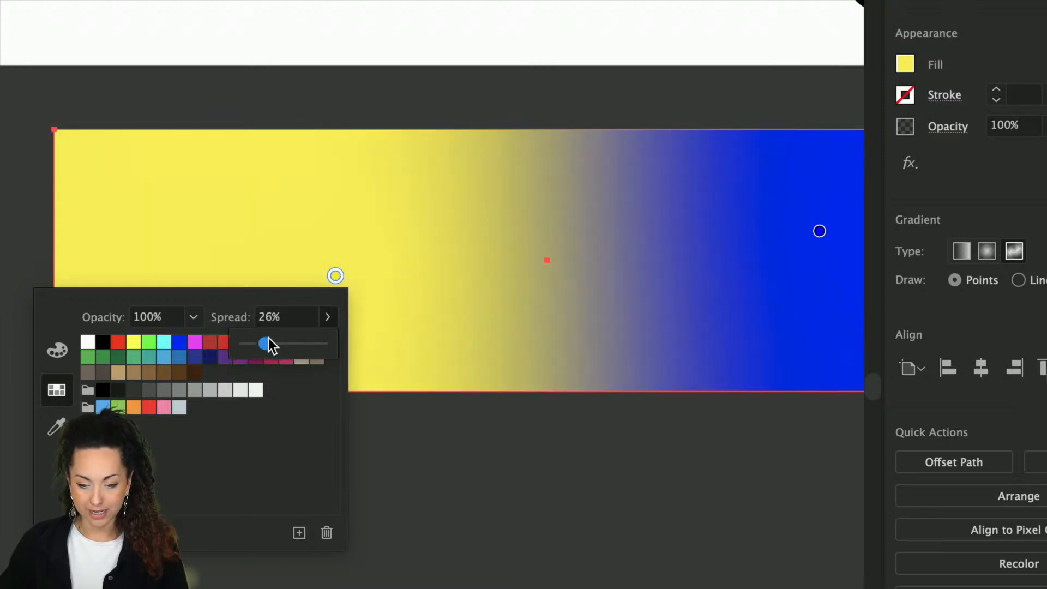
# Step: Set the yellow point's opacity to 20%
pyautogui.click(184, 315)
pyautogui.click(219, 386)
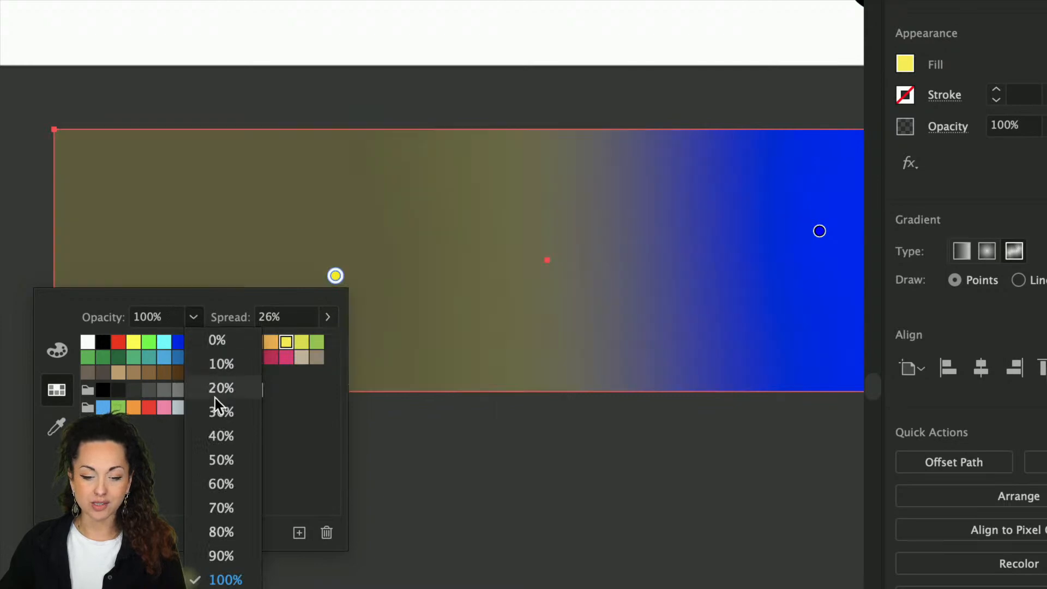
pyautogui.click(190, 317)
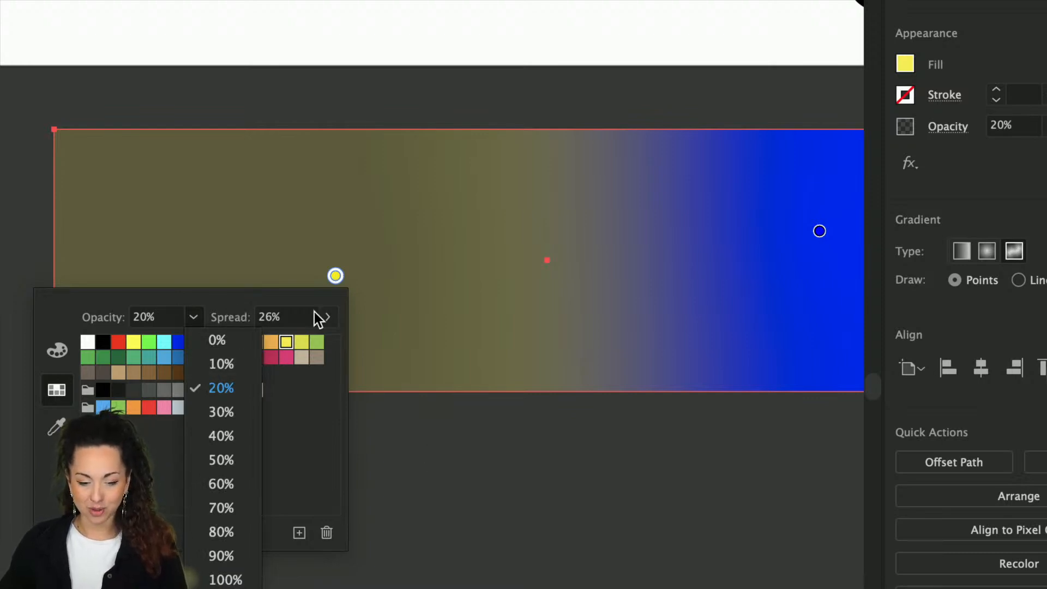
pyautogui.click(303, 293)
# Step: Change the rectangle's gradient type to Linear, fading white to blue
pyautogui.click(953, 242)
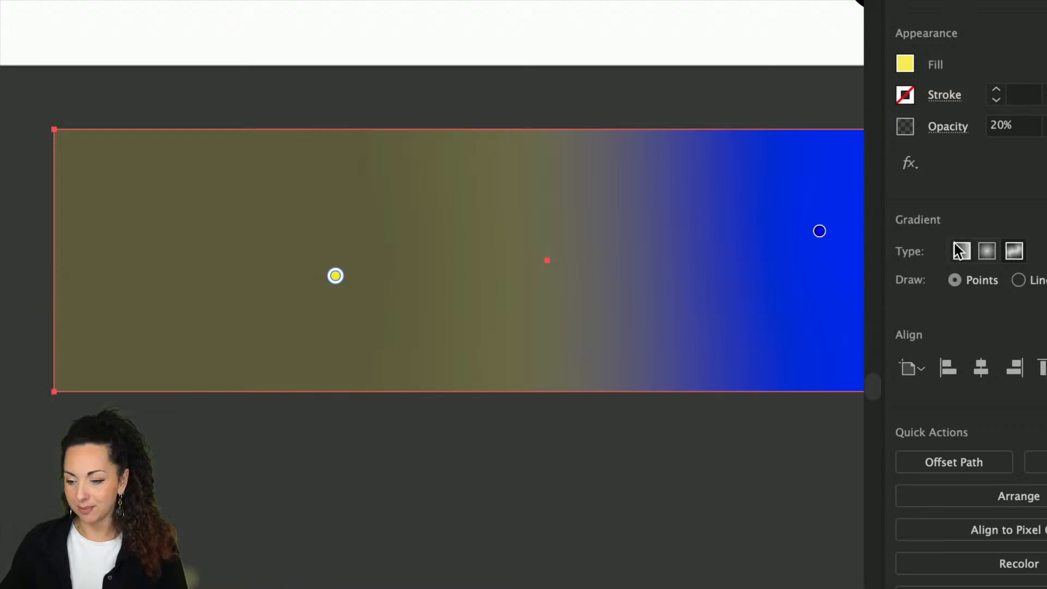
pyautogui.click(959, 248)
pyautogui.scroll(-3, 589, 362)
pyautogui.hscroll(5, 590, 362)
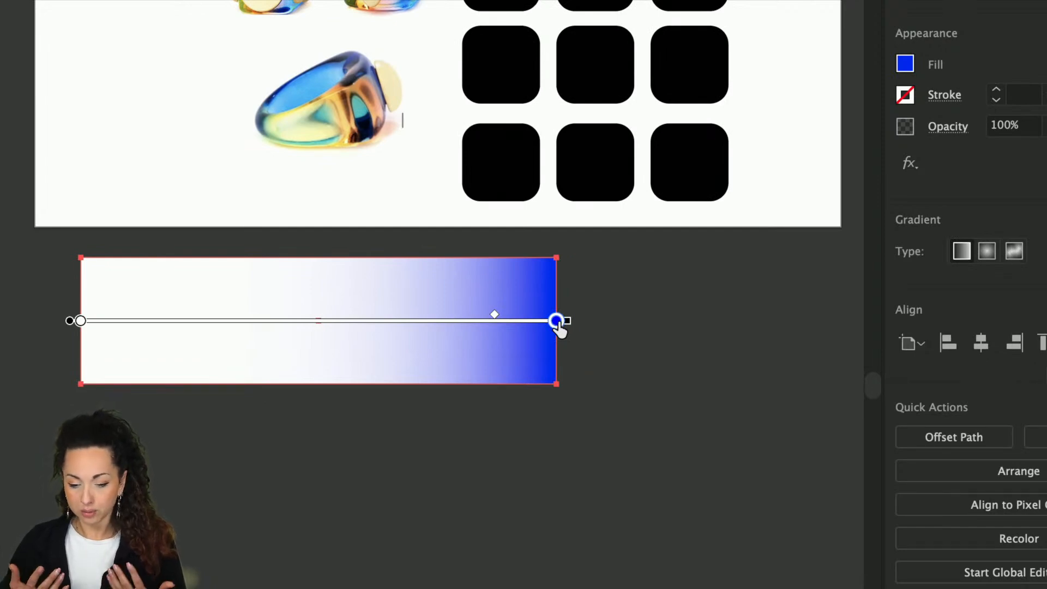
# Step: Move the gradient rectangle down and right, then zoom out to show all artboards
pyautogui.press('v')
pyautogui.click(584, 334)
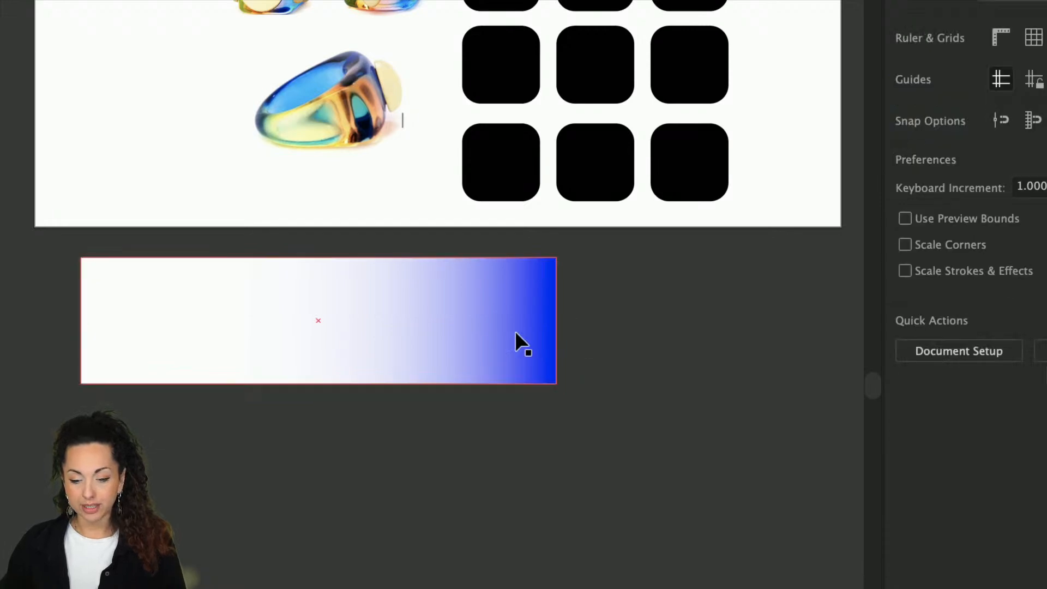
pyautogui.moveTo(519, 334); pyautogui.dragTo(640, 369)
pyautogui.hotkey('ctrl', '-')
# Step: Move the gradient rectangle under the Application 02 painting and stretch it into a wide band
pyautogui.hscroll(3, 808, 221)
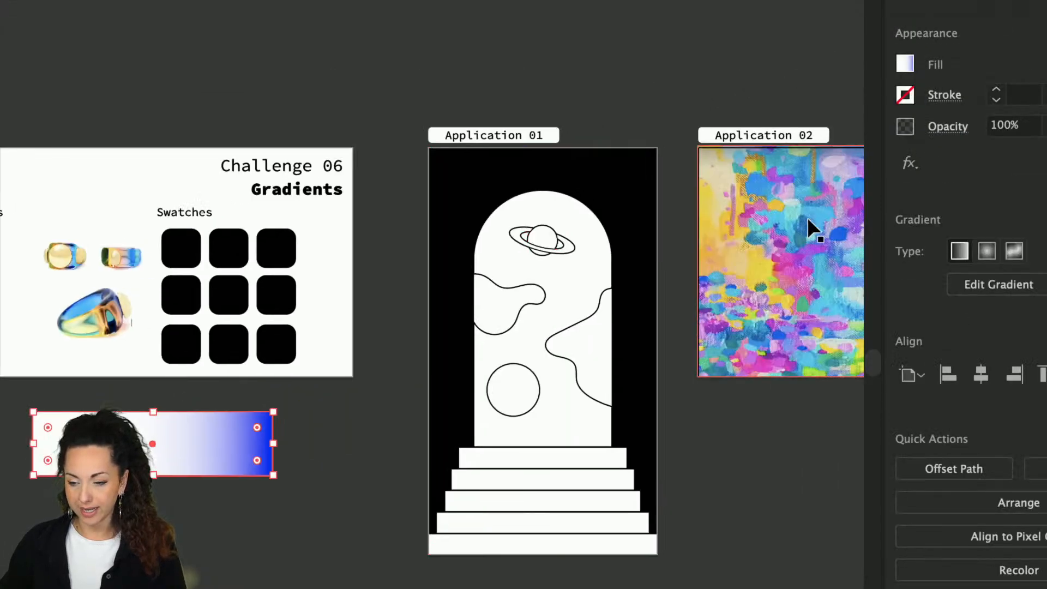
pyautogui.scroll(-3, 808, 221)
pyautogui.click(808, 222)
pyautogui.hscroll(5, 808, 221)
pyautogui.scroll(1, 808, 221)
pyautogui.moveTo(224, 388); pyautogui.dragTo(519, 345)
pyautogui.moveTo(554, 380); pyautogui.dragTo(546, 353)
pyautogui.moveTo(579, 420); pyautogui.dragTo(626, 345)
# Step: Shorten the painting so it ends above the band, then select the band
pyautogui.scroll(5, 569, 378)
pyautogui.scroll(2, 569, 379)
pyautogui.scroll(5, 552, 262)
pyautogui.click(545, 248)
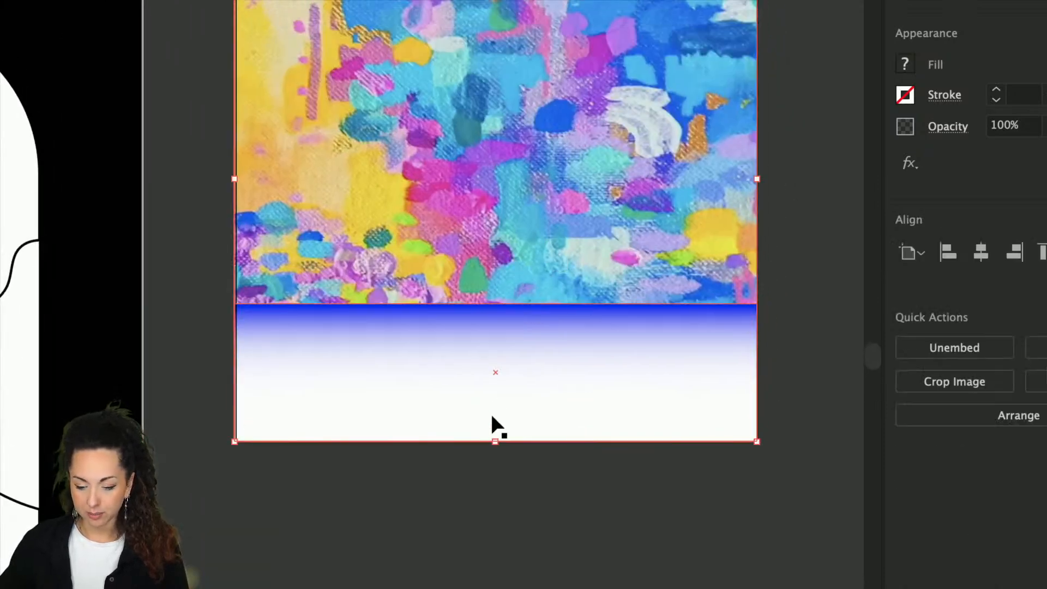
pyautogui.moveTo(495, 440); pyautogui.dragTo(493, 342)
pyautogui.scroll(5, 493, 348)
pyautogui.scroll(-2, 492, 344)
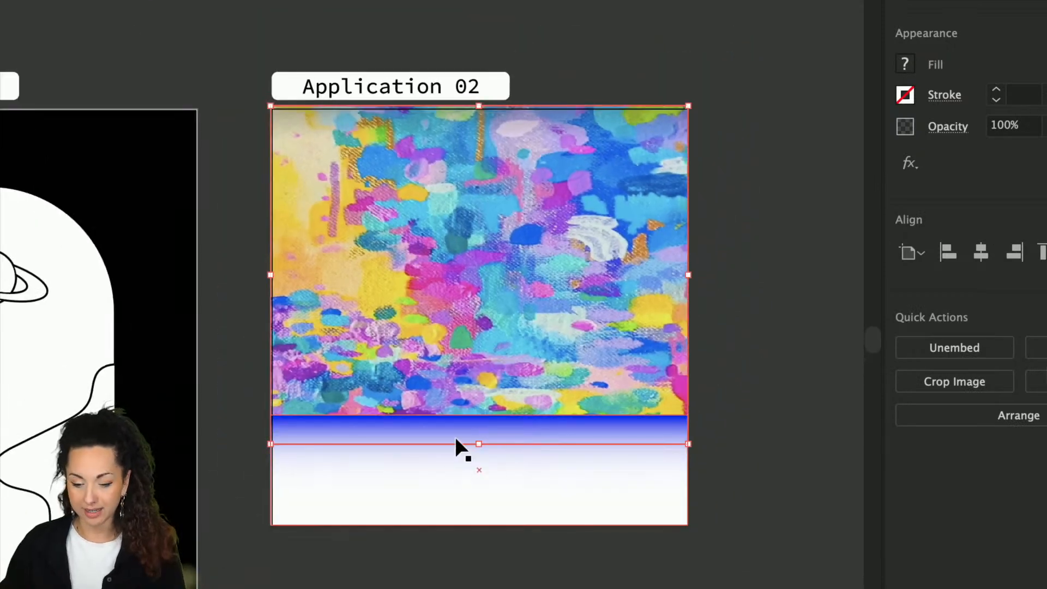
pyautogui.click(451, 465)
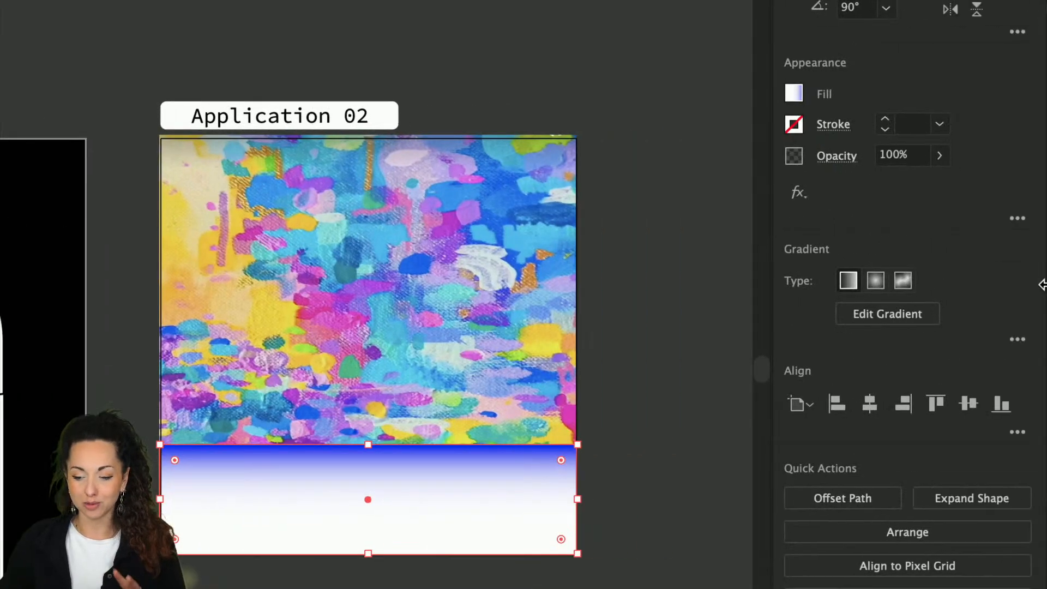
pyautogui.click(926, 314)
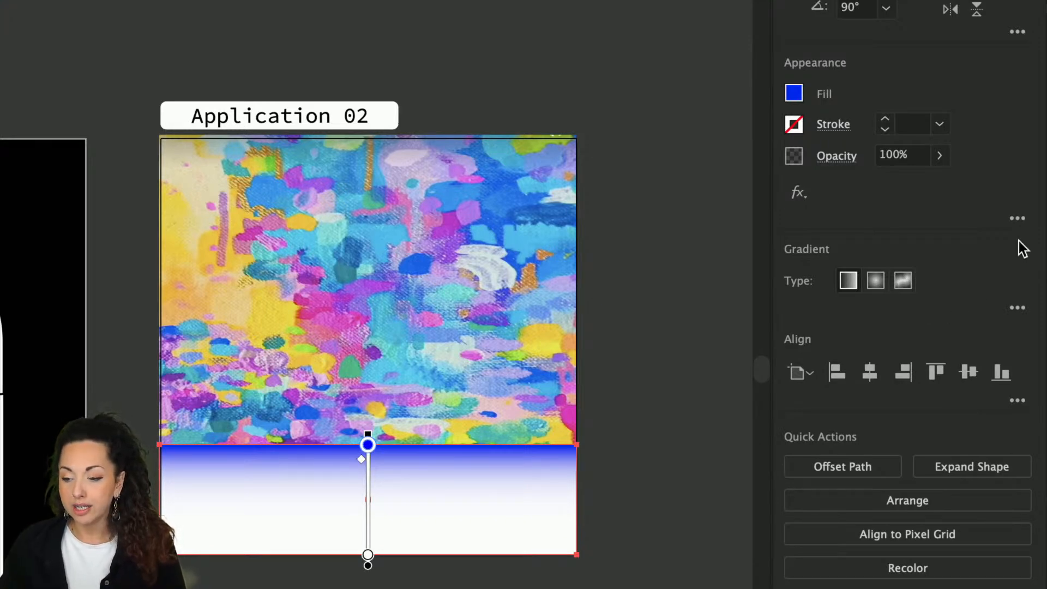
pyautogui.click(1016, 309)
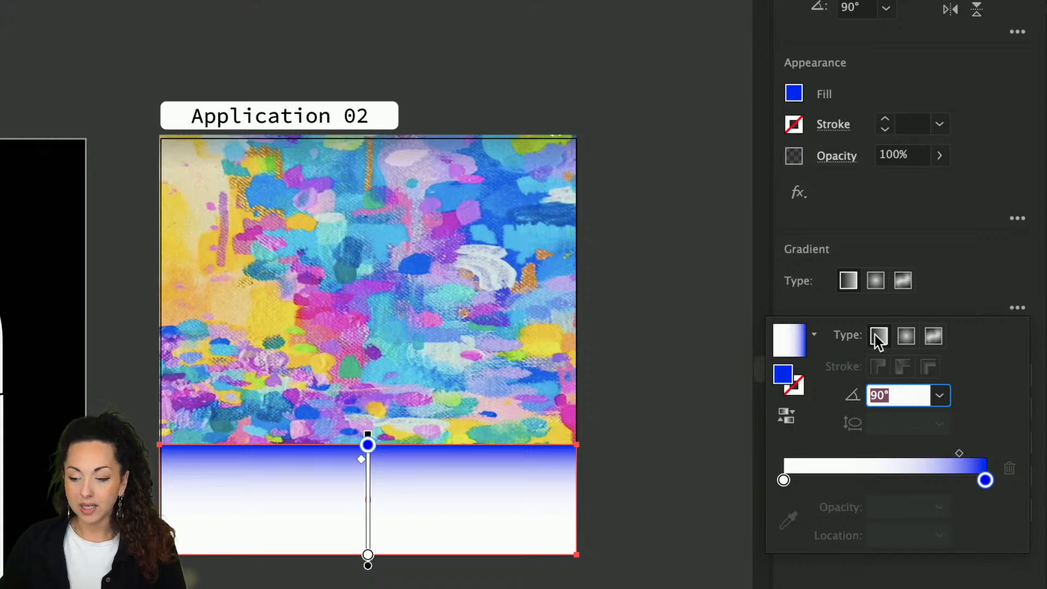
pyautogui.click(903, 338)
pyautogui.click(879, 337)
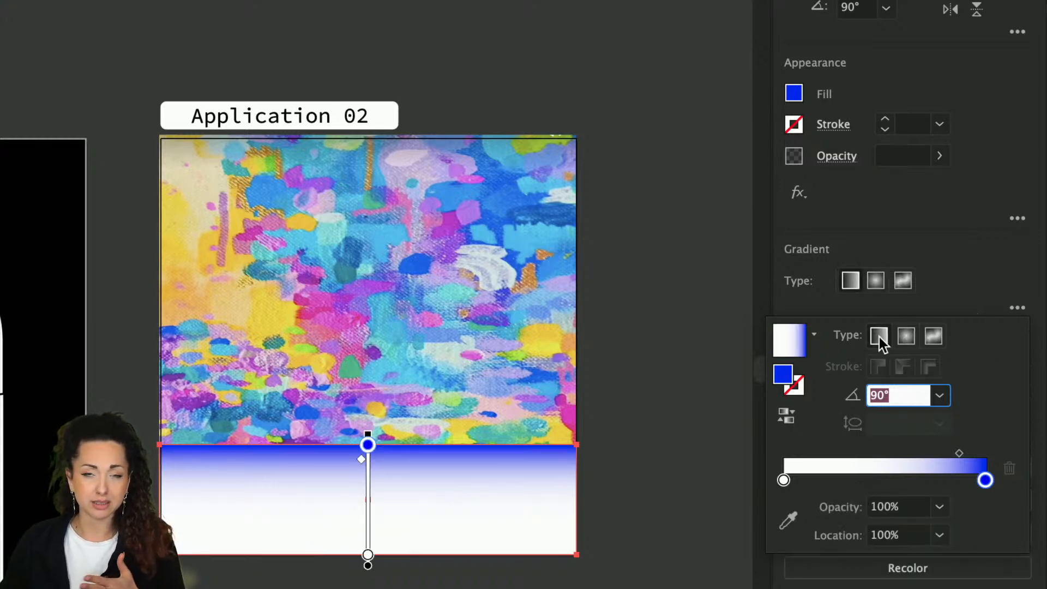
pyautogui.click(813, 334)
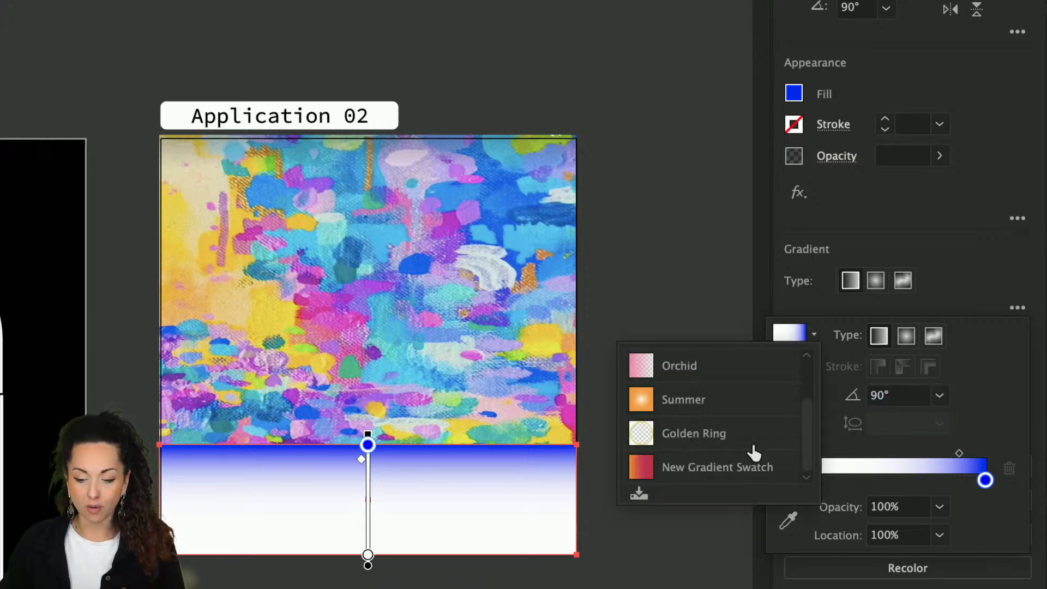
pyautogui.click(740, 373)
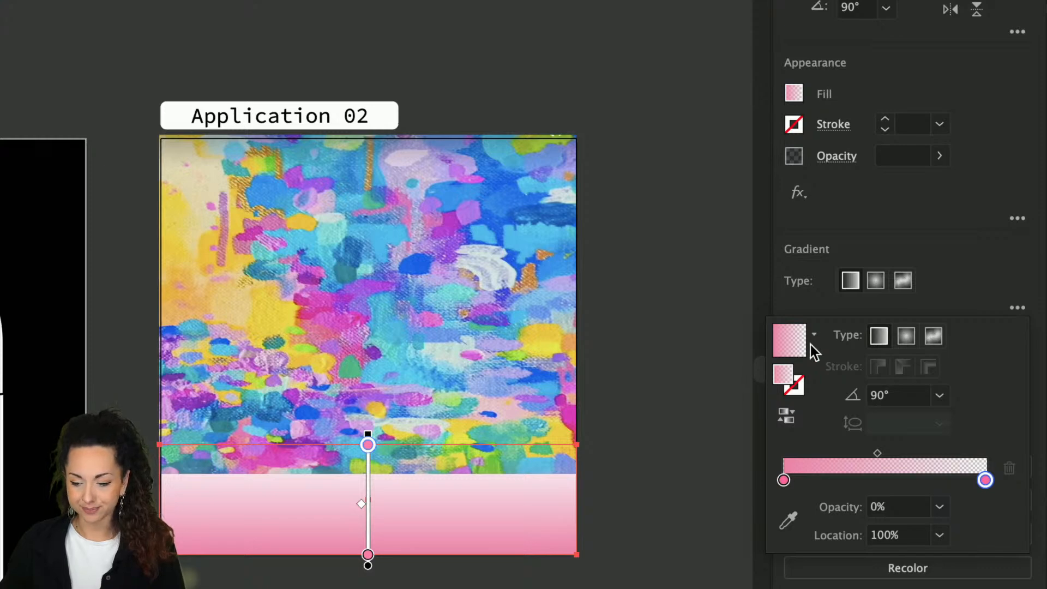
pyautogui.click(813, 336)
pyautogui.click(753, 392)
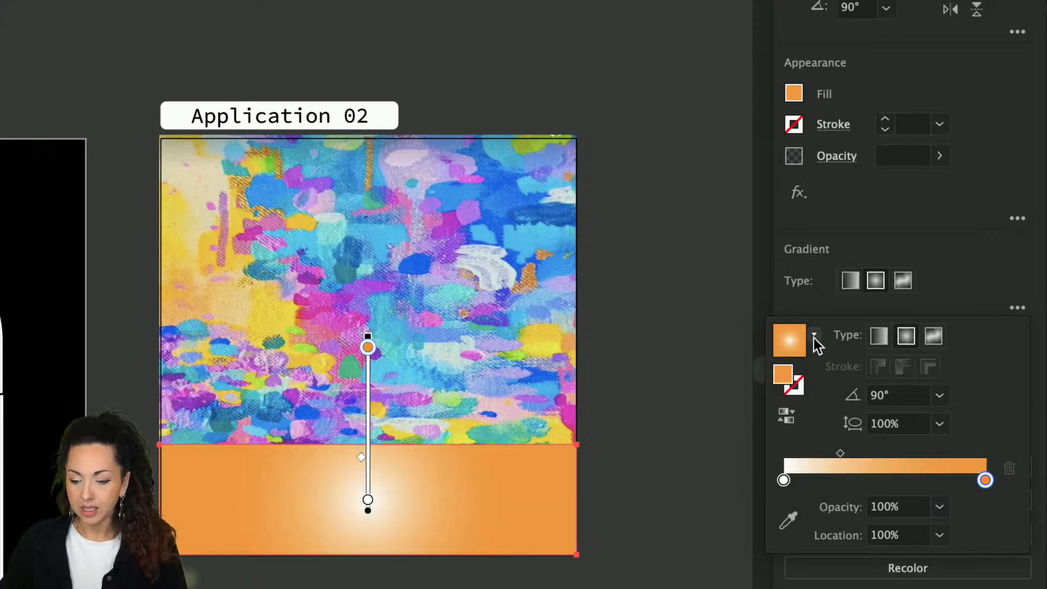
pyautogui.press('Escape')
pyautogui.hotkey('ctrl', 'z')
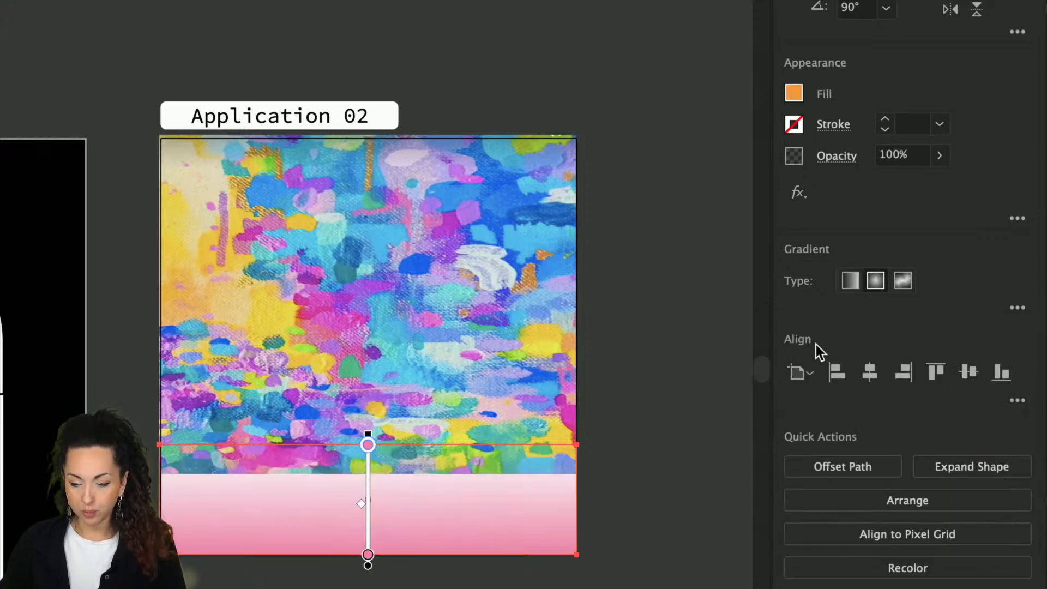
pyautogui.hotkey('ctrl', 'z')
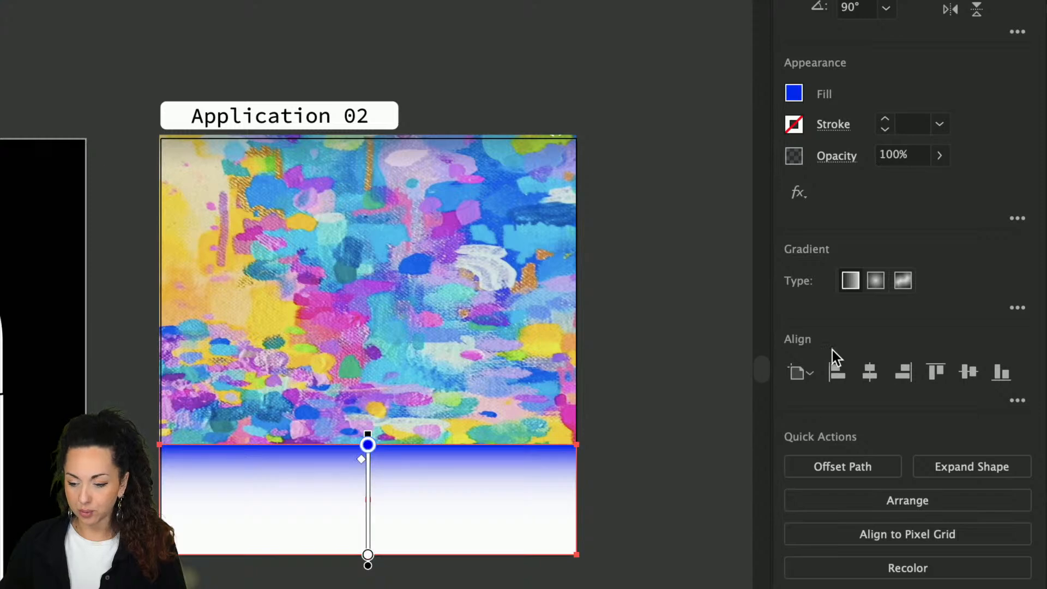
pyautogui.click(1017, 308)
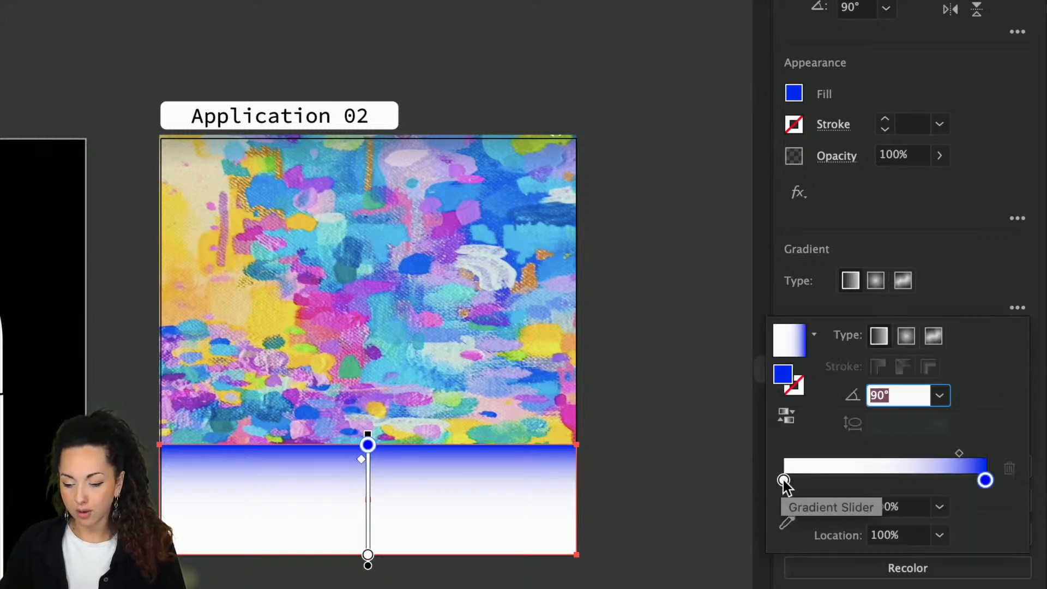
# Step: Set the gradient's right stop to white and its left stop to yellow
pyautogui.moveTo(784, 479)
pyautogui.mouseDown()
pyautogui.moveTo(864, 482)
pyautogui.moveTo(754, 484)
pyautogui.moveTo(785, 485)
pyautogui.mouseUp()
pyautogui.doubleClick(784, 480)
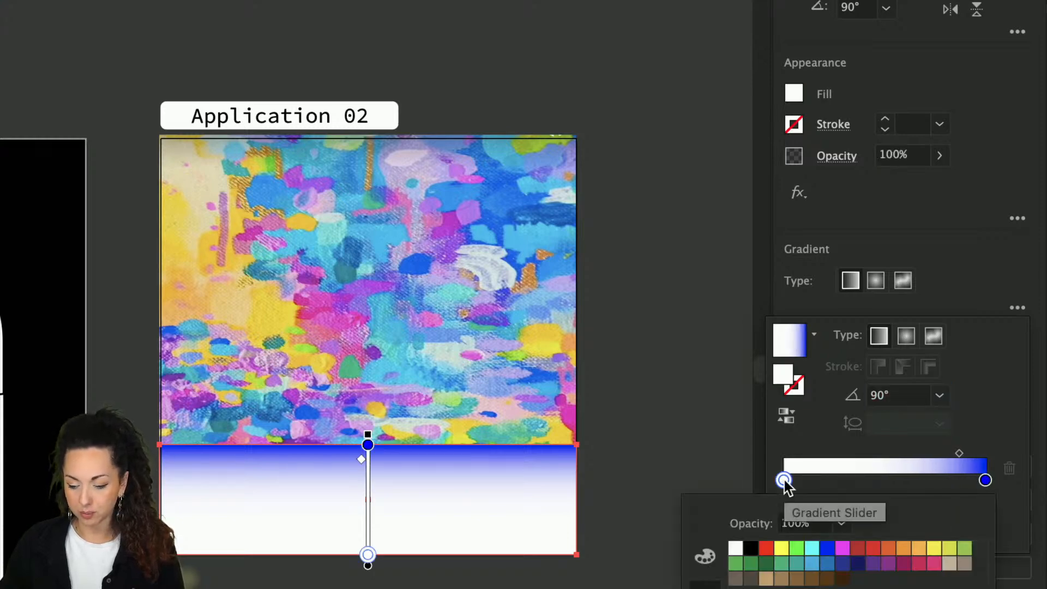
pyautogui.click(985, 480)
pyautogui.doubleClick(984, 480)
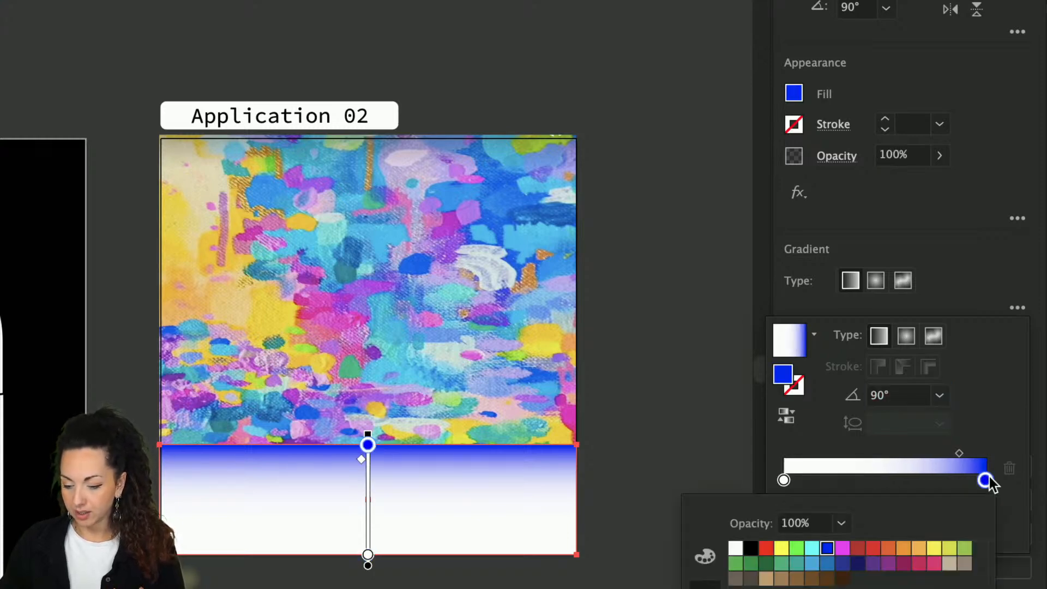
pyautogui.click(733, 548)
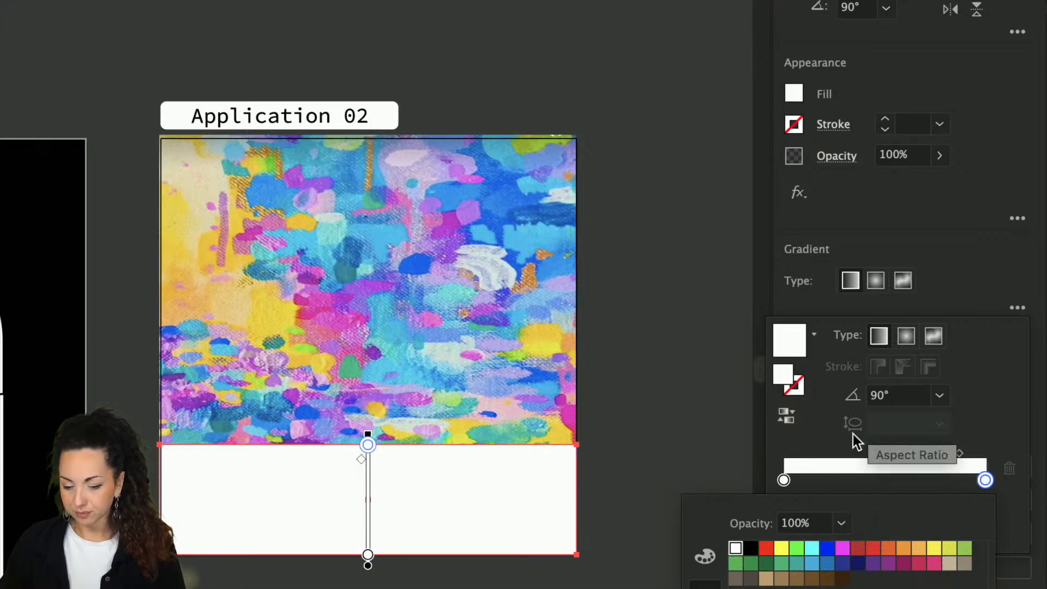
pyautogui.doubleClick(783, 480)
pyautogui.click(782, 548)
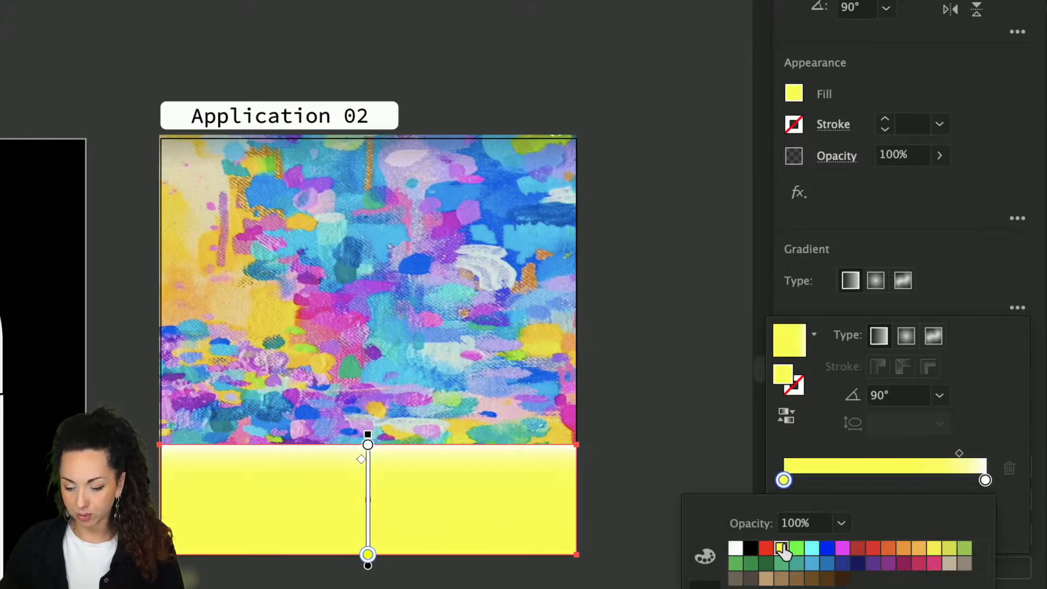
# Step: Reverse the gradient so it runs white to yellow, then close the gradient options
pyautogui.click(787, 416)
pyautogui.moveTo(818, 452); pyautogui.dragTo(907, 456)
pyautogui.click(786, 417)
pyautogui.click(784, 418)
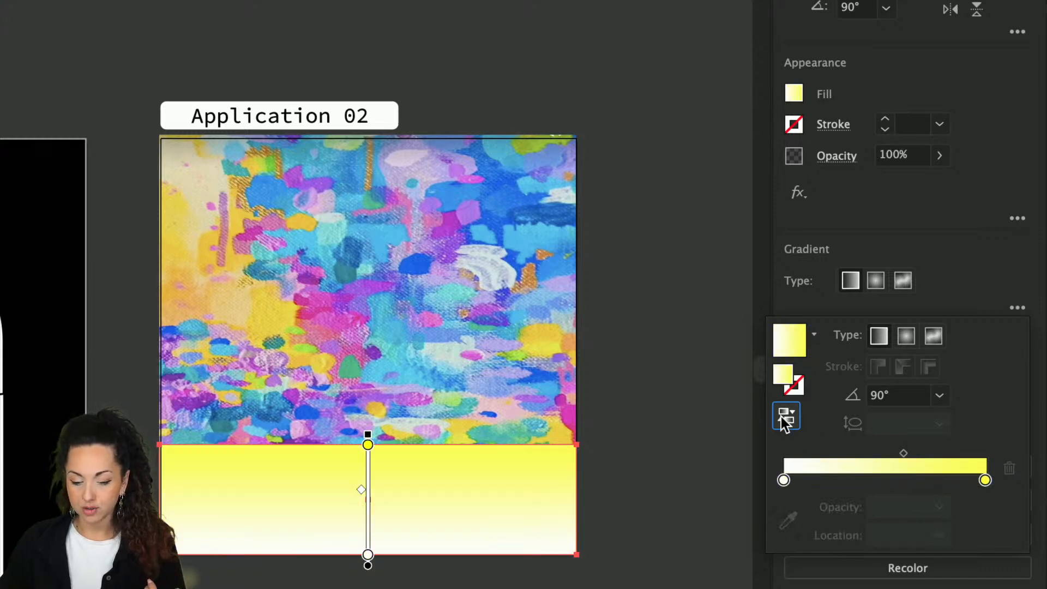
pyautogui.click(784, 418)
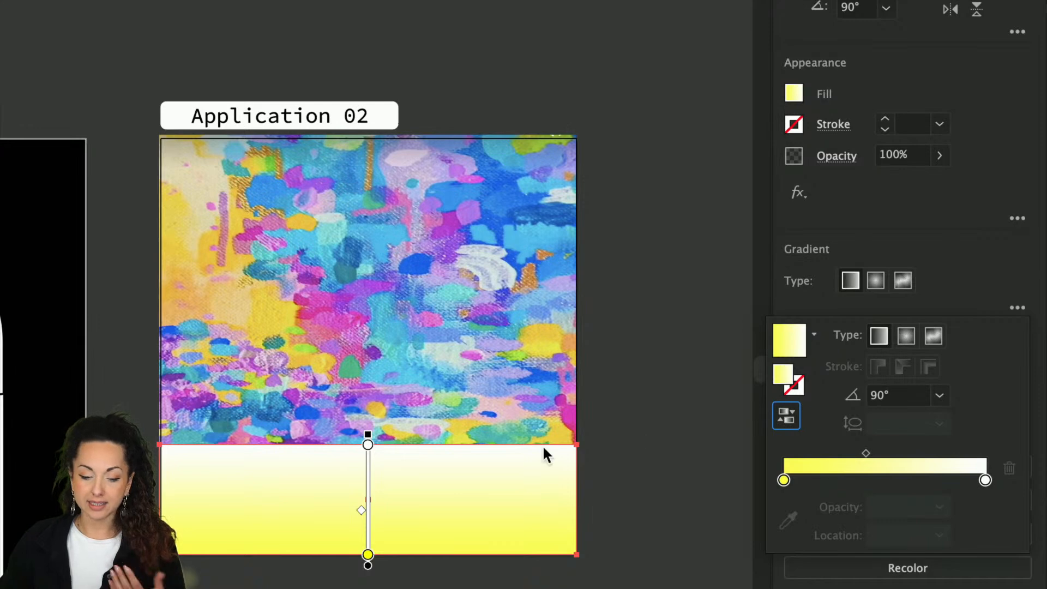
pyautogui.click(353, 483)
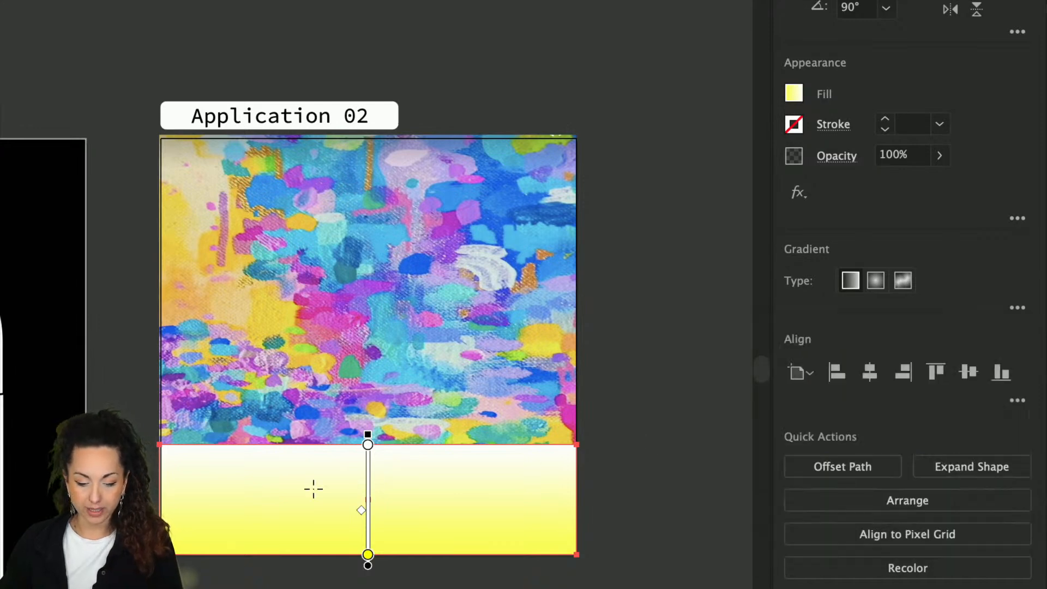
# Step: Redraw the box's gradient vertically, top to bottom, with yellow above
pyautogui.moveTo(245, 495); pyautogui.dragTo(556, 495)
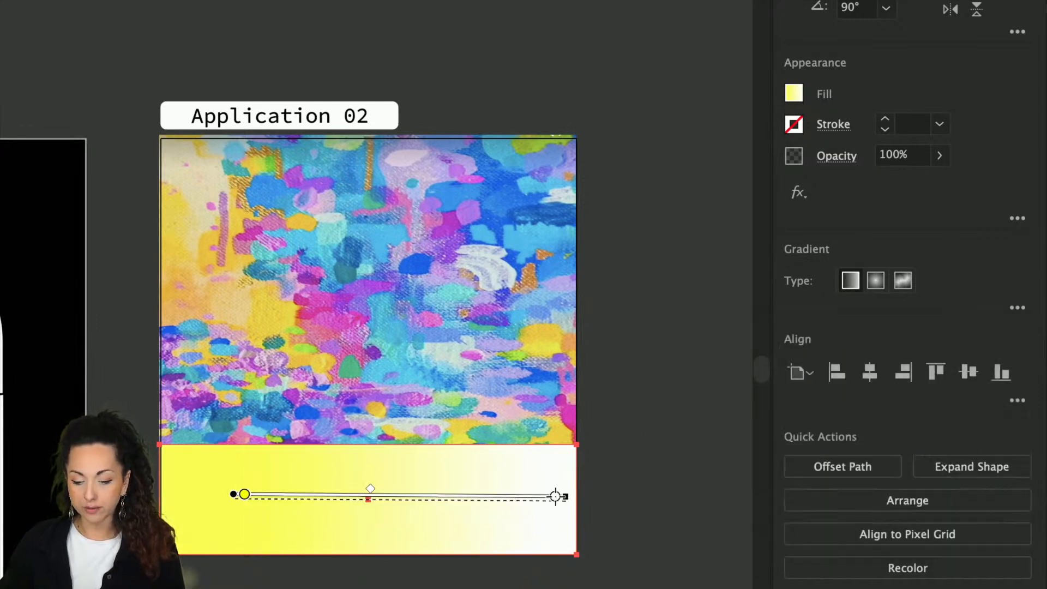
pyautogui.moveTo(387, 454); pyautogui.dragTo(384, 537)
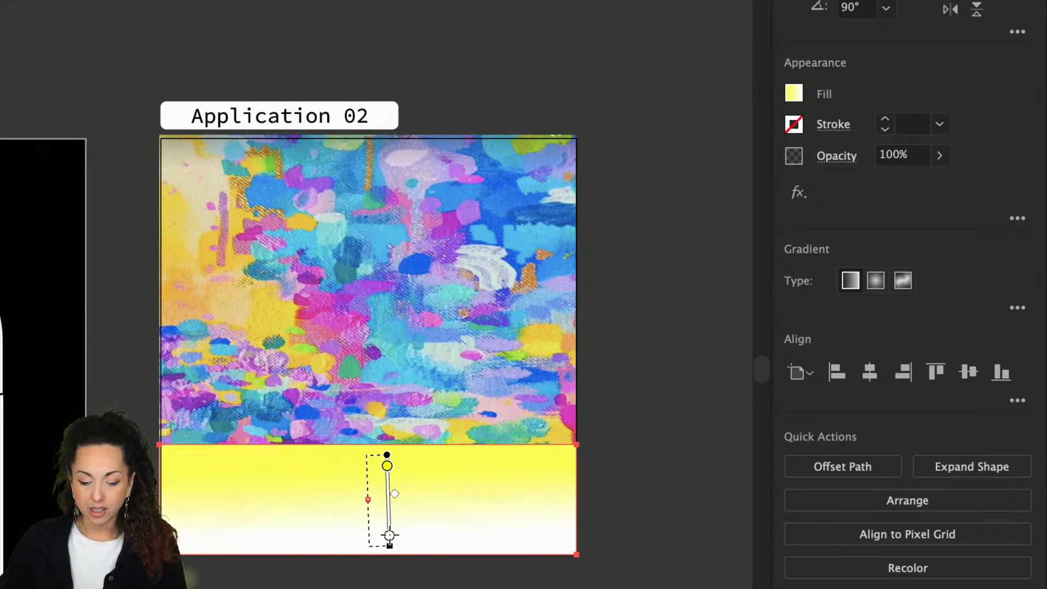
pyautogui.moveTo(229, 494)
pyautogui.mouseDown()
pyautogui.moveTo(536, 490)
pyautogui.moveTo(270, 501)
pyautogui.mouseUp()
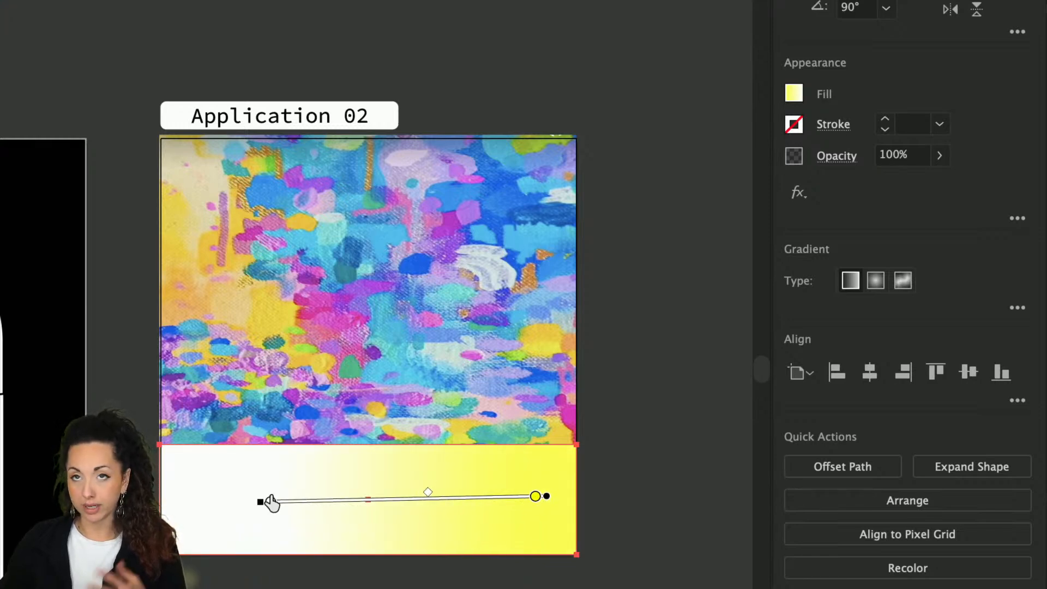
pyautogui.moveTo(365, 459); pyautogui.dragTo(368, 527)
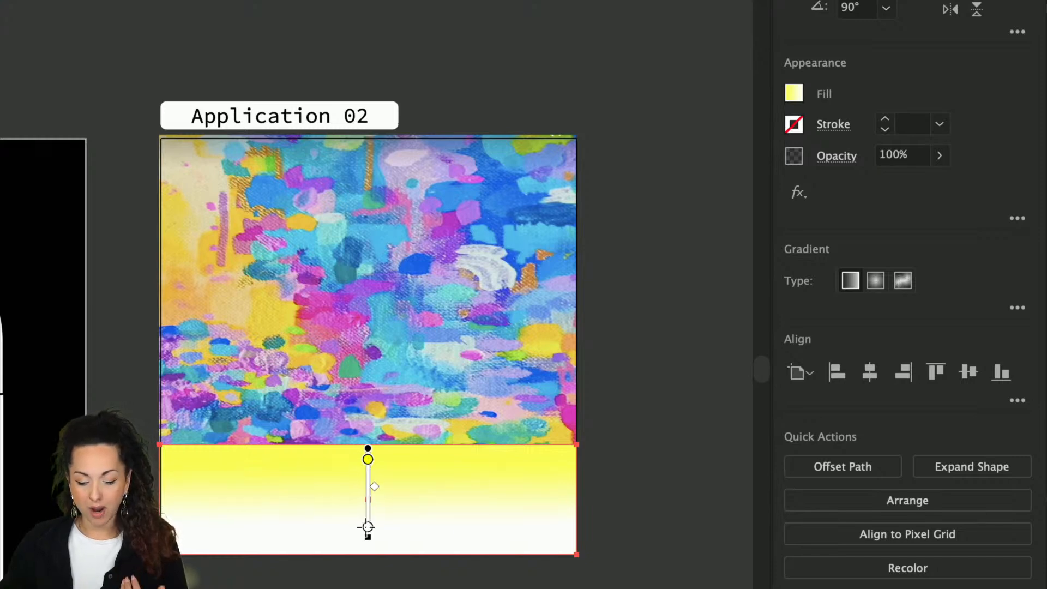
# Step: Make the top gradient stop white at 20% opacity
pyautogui.click(1017, 308)
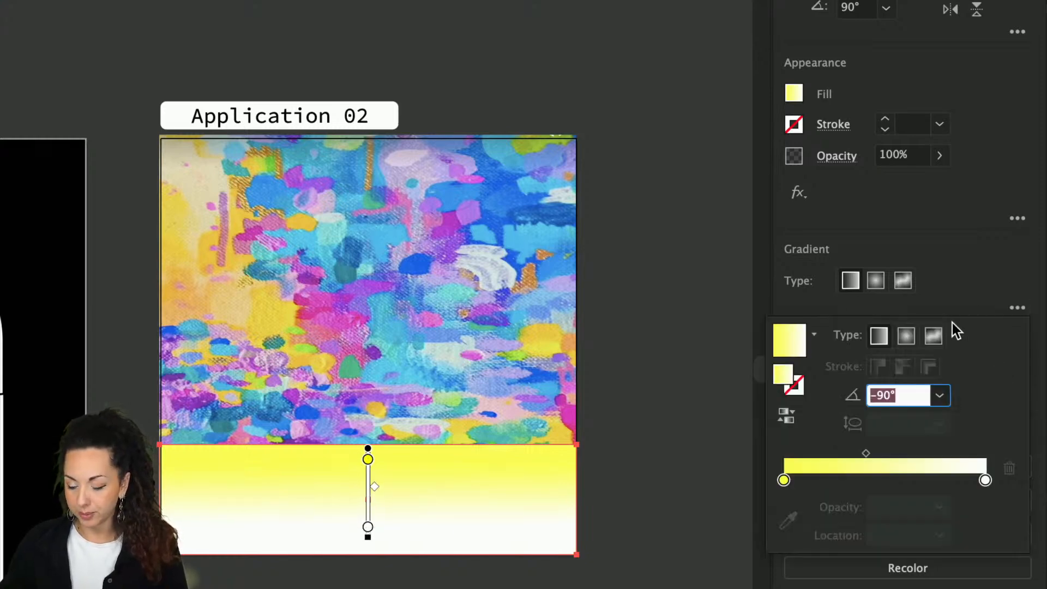
pyautogui.doubleClick(783, 479)
pyautogui.click(735, 548)
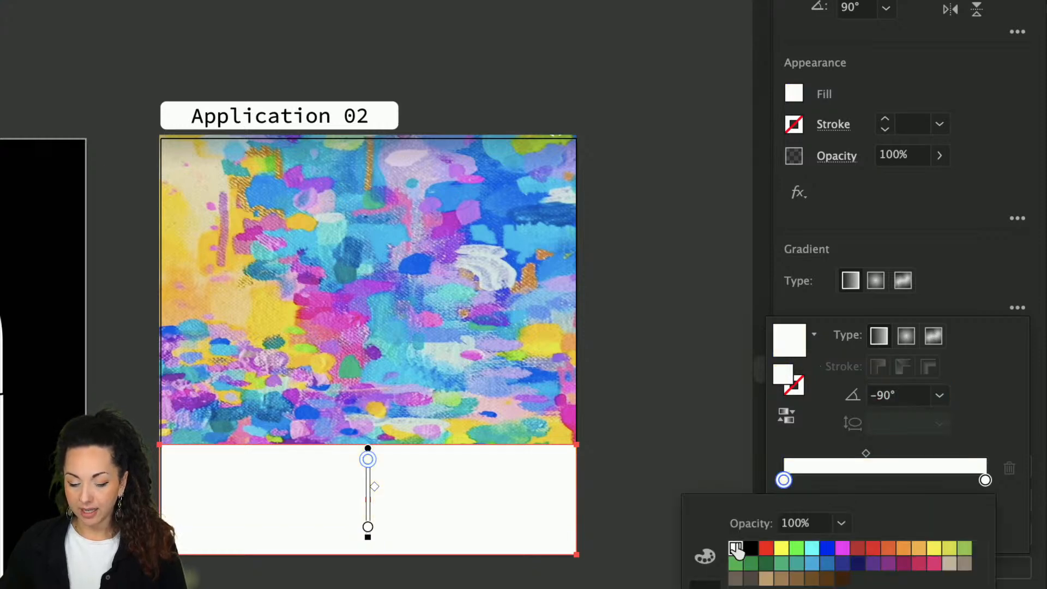
pyautogui.click(785, 480)
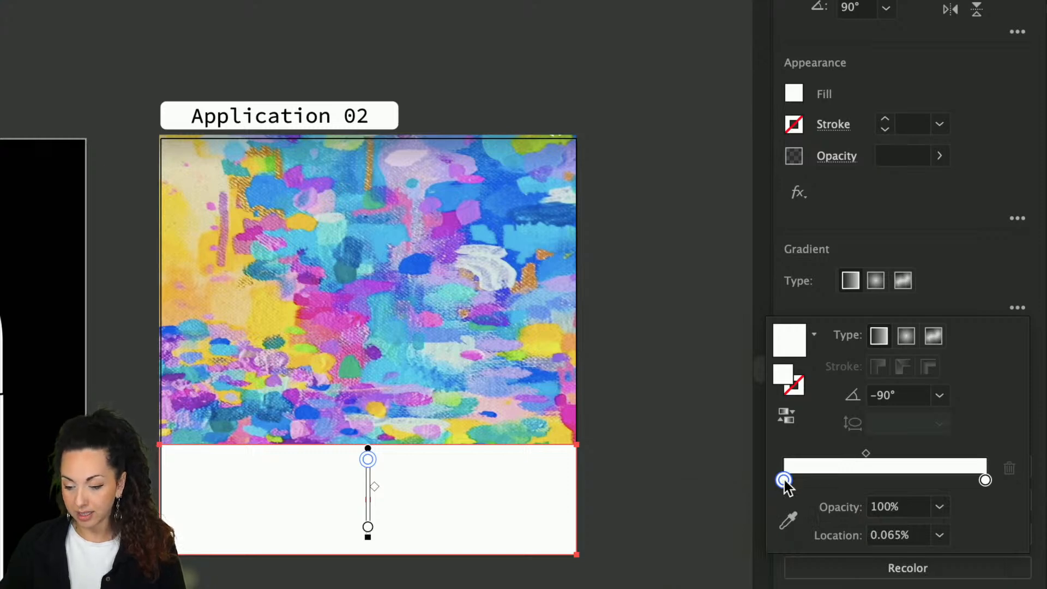
pyautogui.doubleClick(783, 480)
pyautogui.click(841, 523)
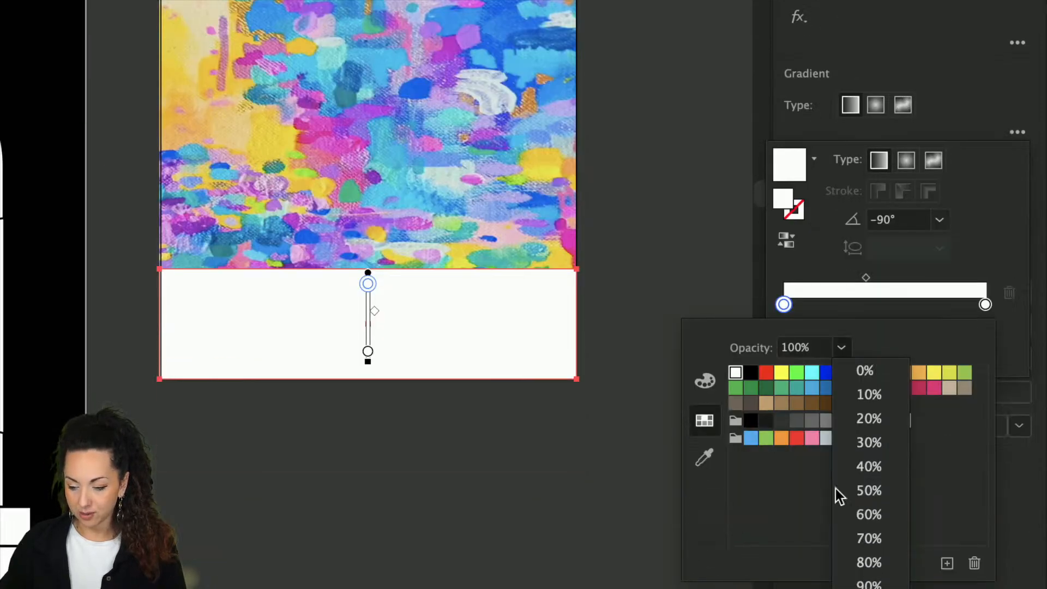
pyautogui.click(856, 425)
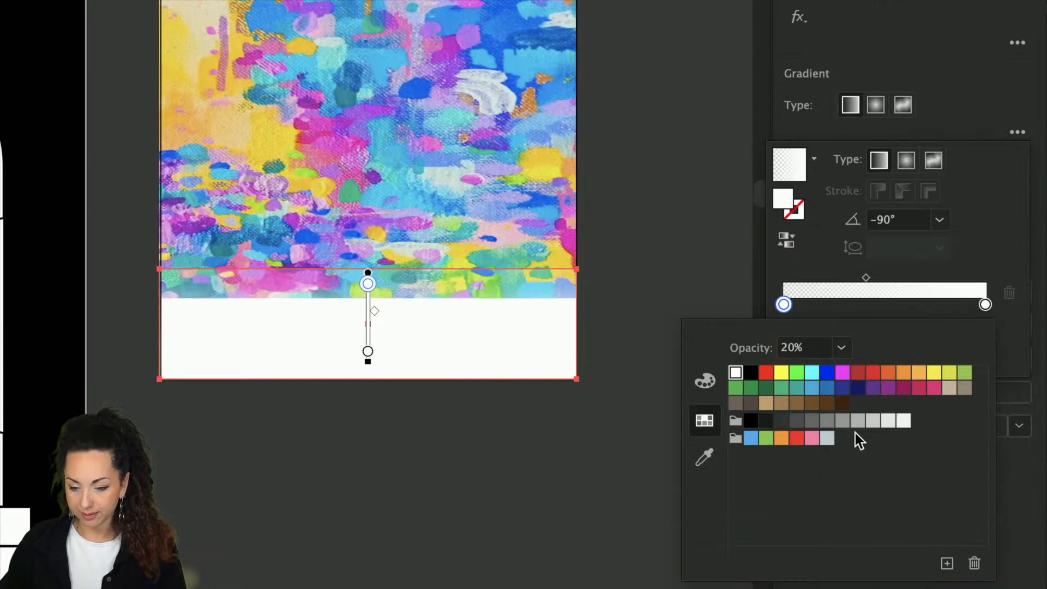
pyautogui.click(639, 318)
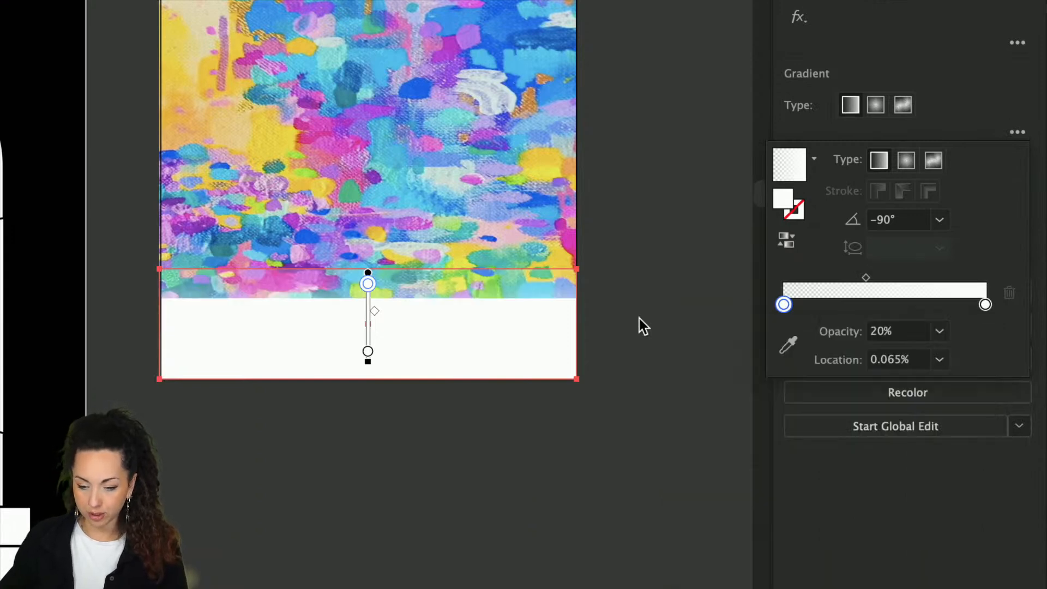
pyautogui.click(617, 352)
pyautogui.press('v')
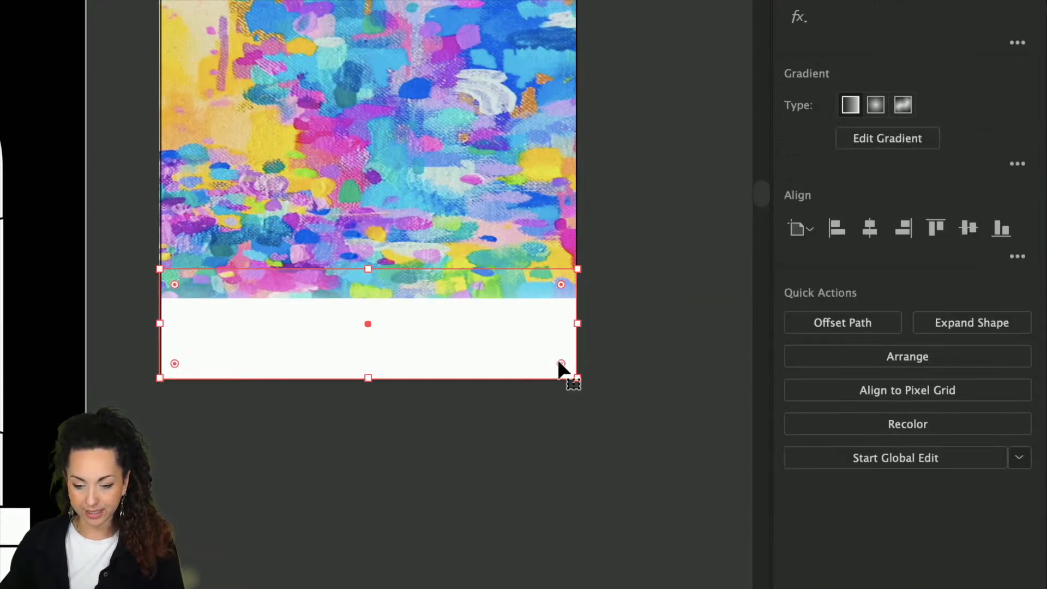
pyautogui.press('super+alt+0')
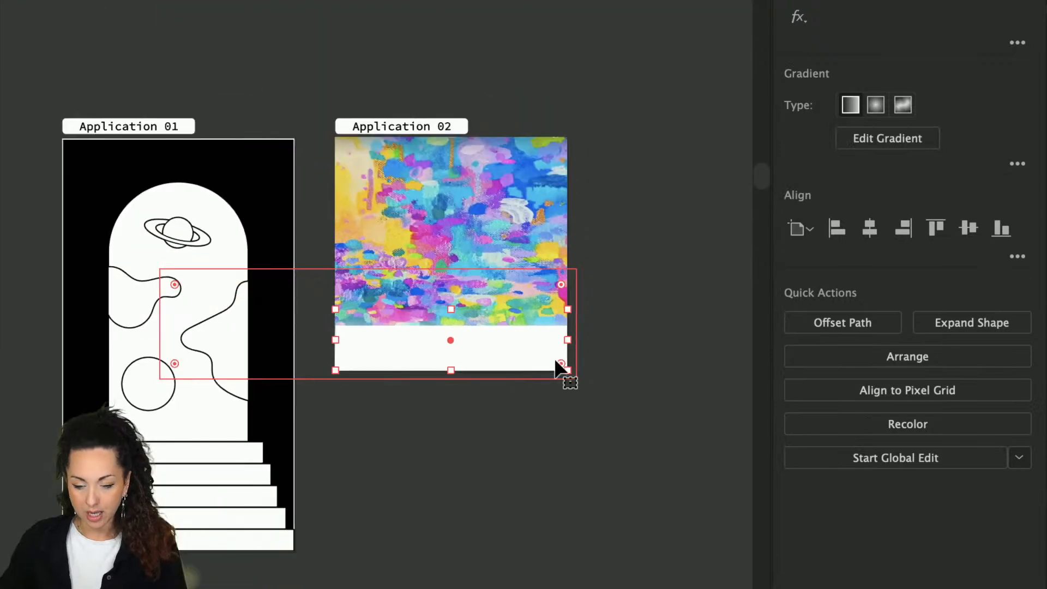
pyautogui.click(550, 412)
pyautogui.click(531, 351)
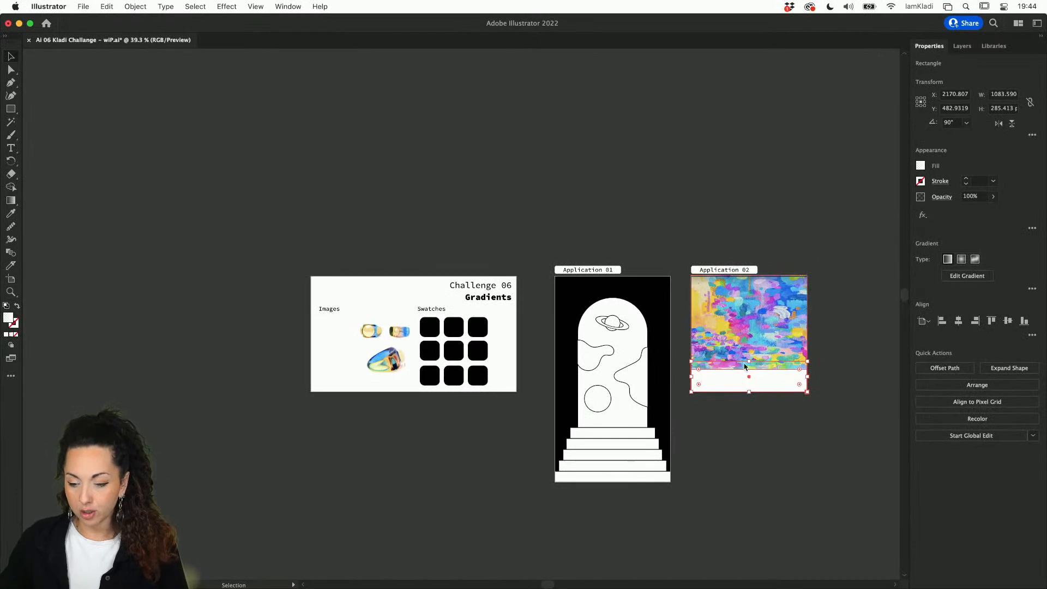
pyautogui.press('super+equal')
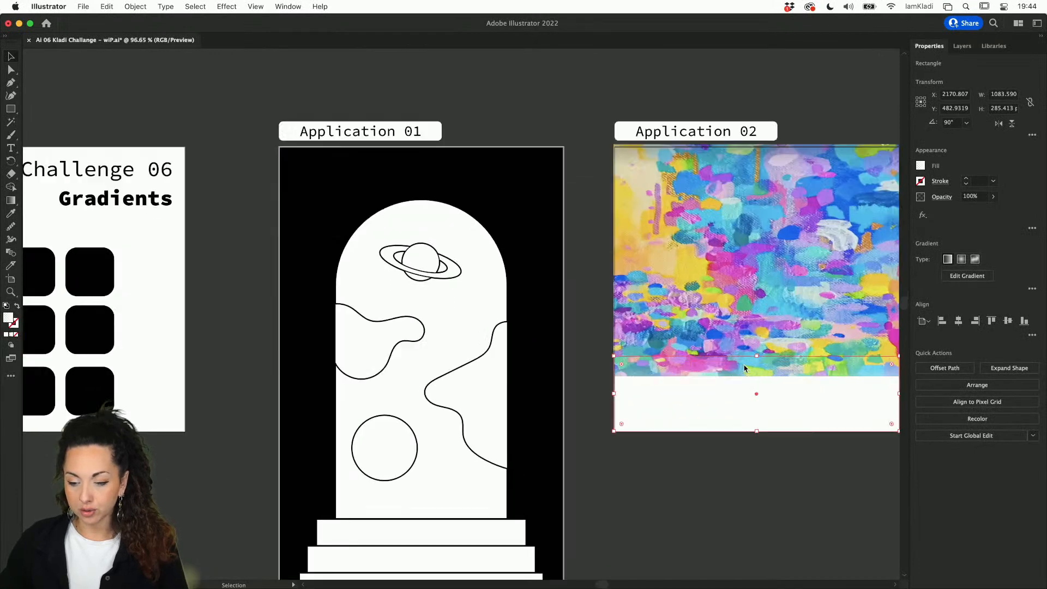
pyautogui.hscroll(6, 744, 368)
pyautogui.click(727, 321)
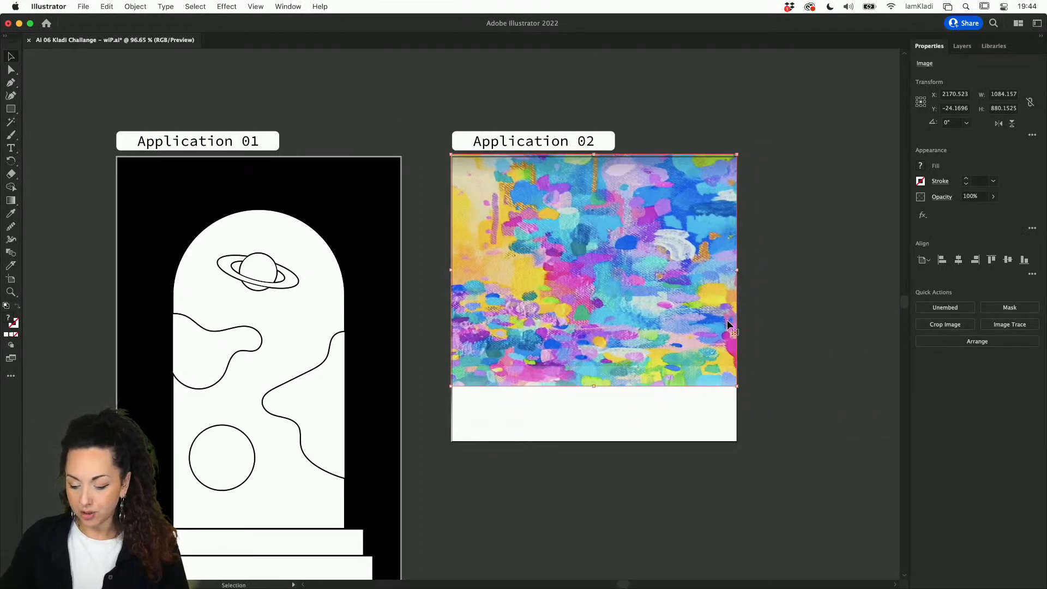
pyautogui.press('super')
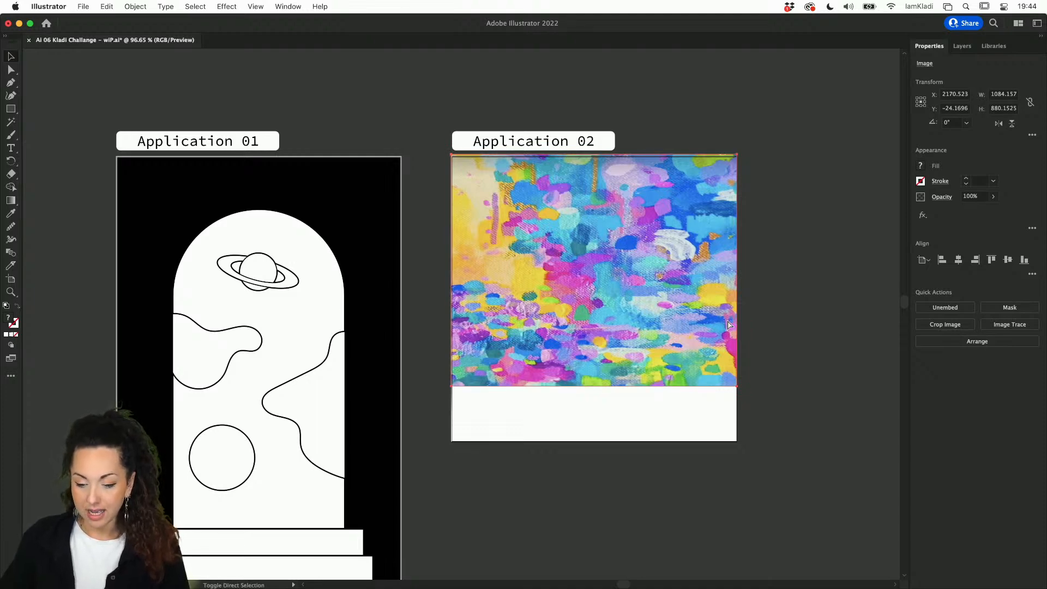
pyautogui.click(577, 431)
pyautogui.keyDown('alt'); pyautogui.moveTo(585, 410); pyautogui.dragTo(580, 500); pyautogui.keyUp('alt')
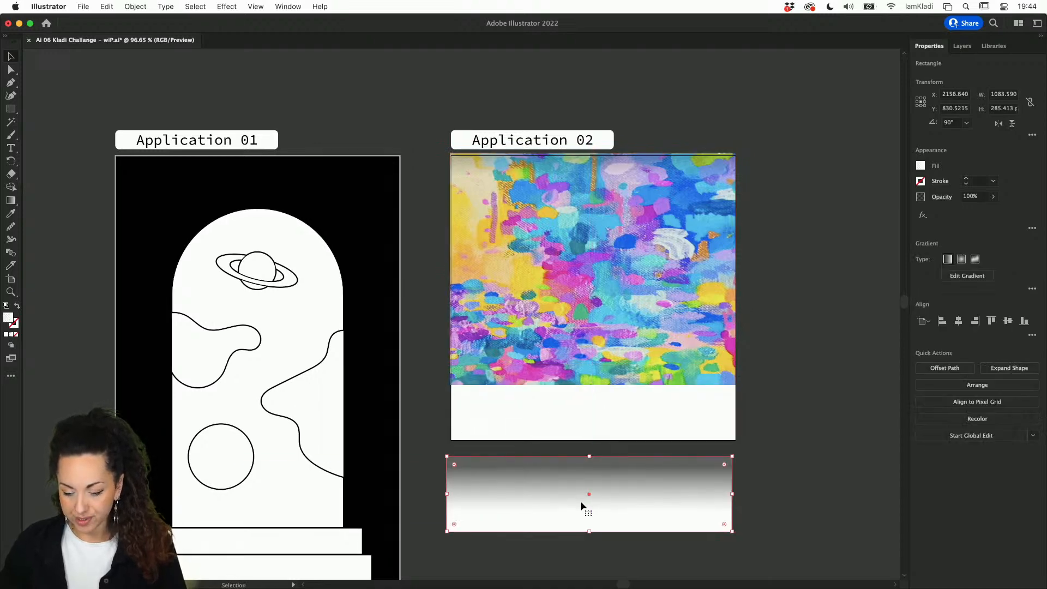
pyautogui.scroll(5, 580, 500)
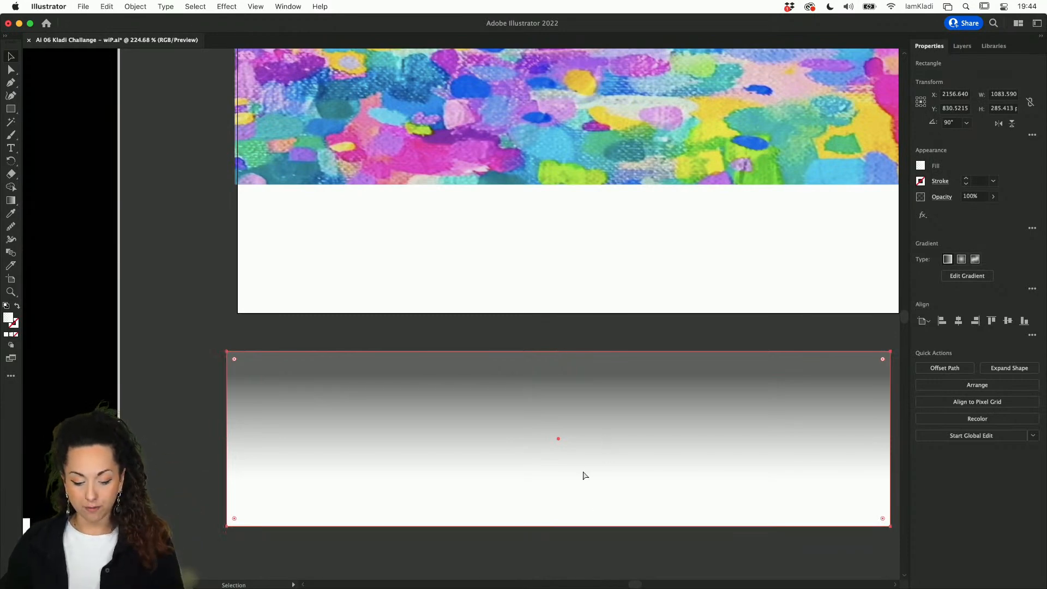
pyautogui.press('super+z')
pyautogui.scroll(5, 623, 227)
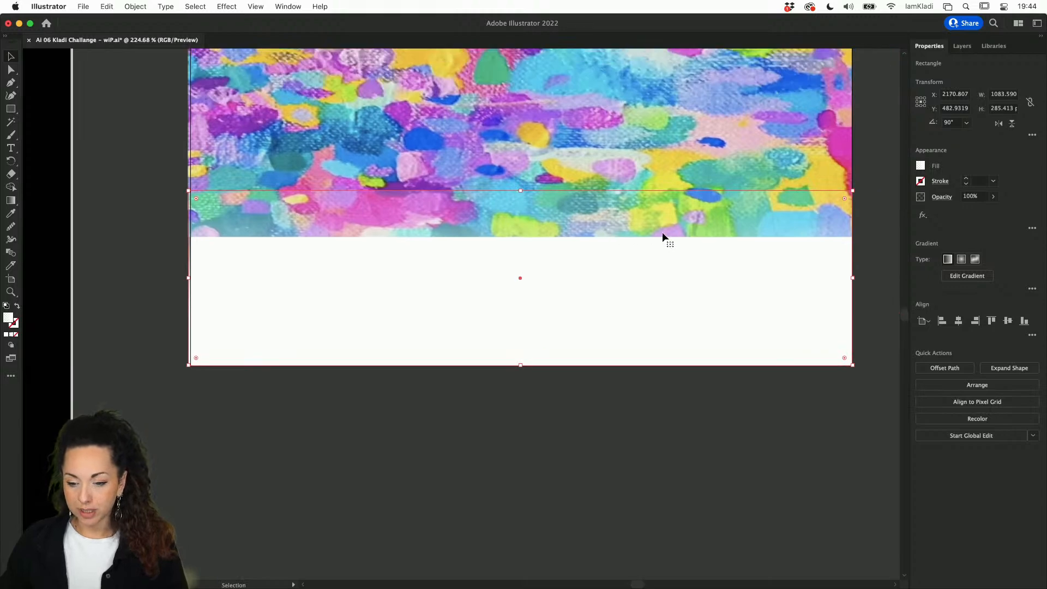
pyautogui.scroll(-4, 632, 236)
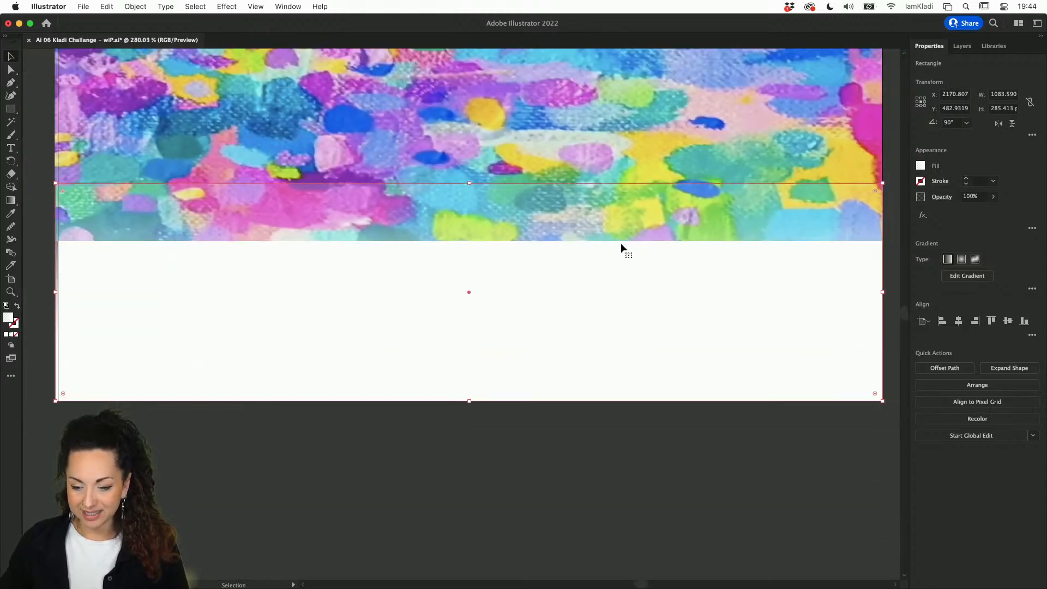
# Step: Shift the gradient fade higher and extend the white box's top edge over the painting
pyautogui.click(979, 275)
pyautogui.moveTo(475, 265)
pyautogui.mouseDown()
pyautogui.moveTo(470, 163)
pyautogui.moveTo(469, 256)
pyautogui.mouseUp()
pyautogui.press('v')
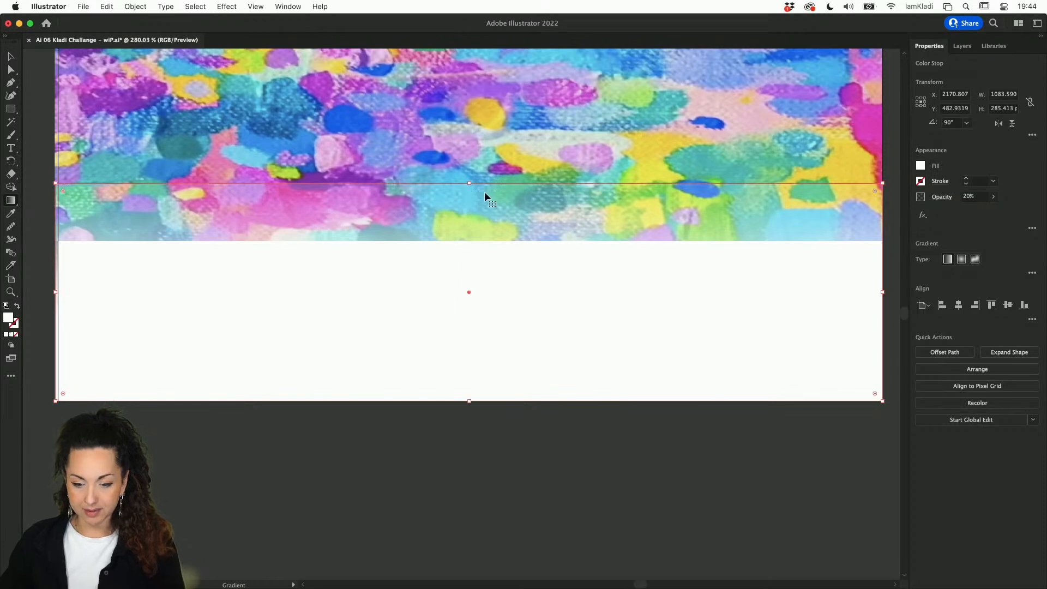
pyautogui.moveTo(469, 182); pyautogui.dragTo(461, 79)
# Step: Raise the lower gradient stop so the fade to solid white begins higher, then deselect
pyautogui.press('g')
pyautogui.click(469, 294)
pyautogui.moveTo(469, 299); pyautogui.dragTo(470, 246)
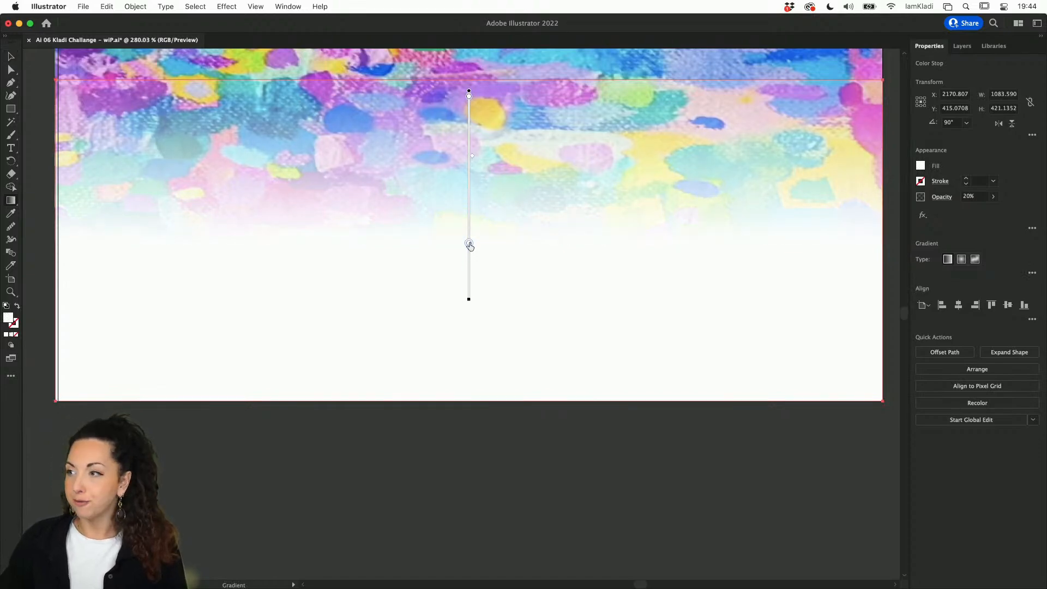
pyautogui.scroll(-5, 479, 381)
pyautogui.press('v')
pyautogui.click(499, 453)
pyautogui.scroll(-2, 499, 453)
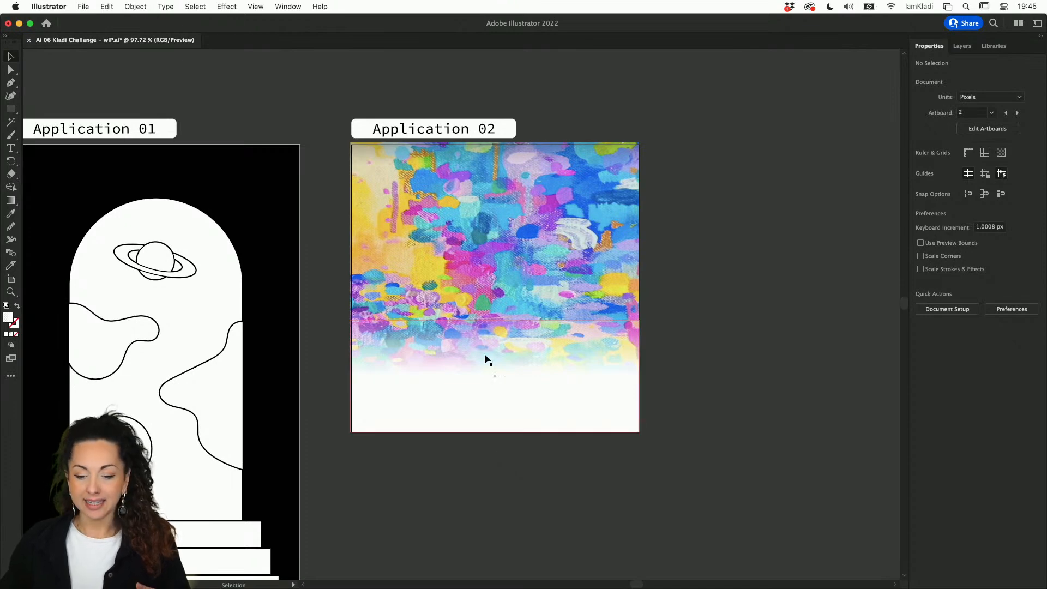
pyautogui.scroll(4, 486, 359)
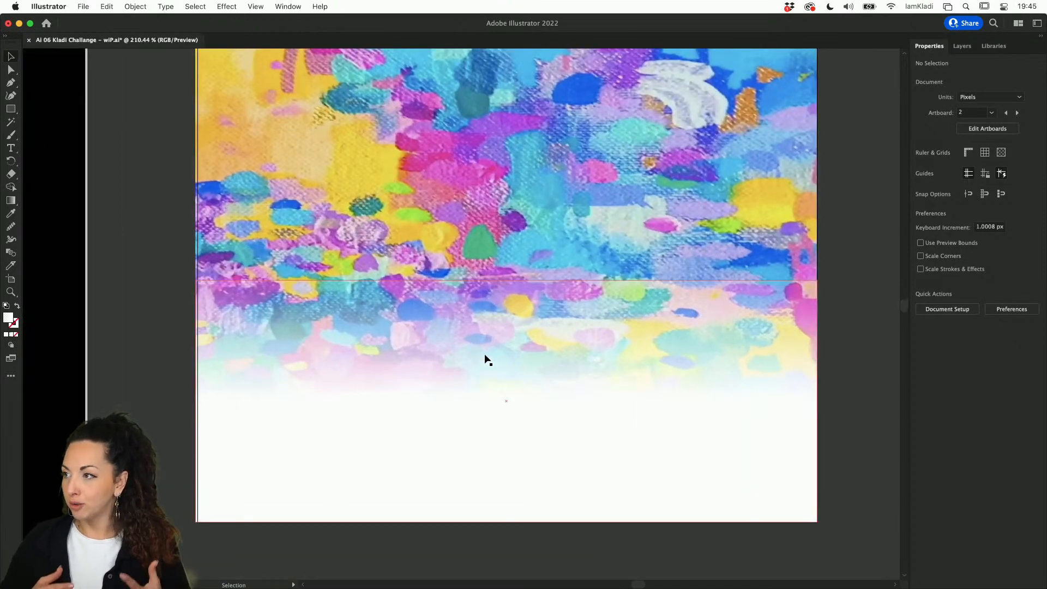
# Step: Try moving the fade box off the artboard, undo it, and deselect
pyautogui.scroll(-3, 485, 357)
pyautogui.click(484, 355)
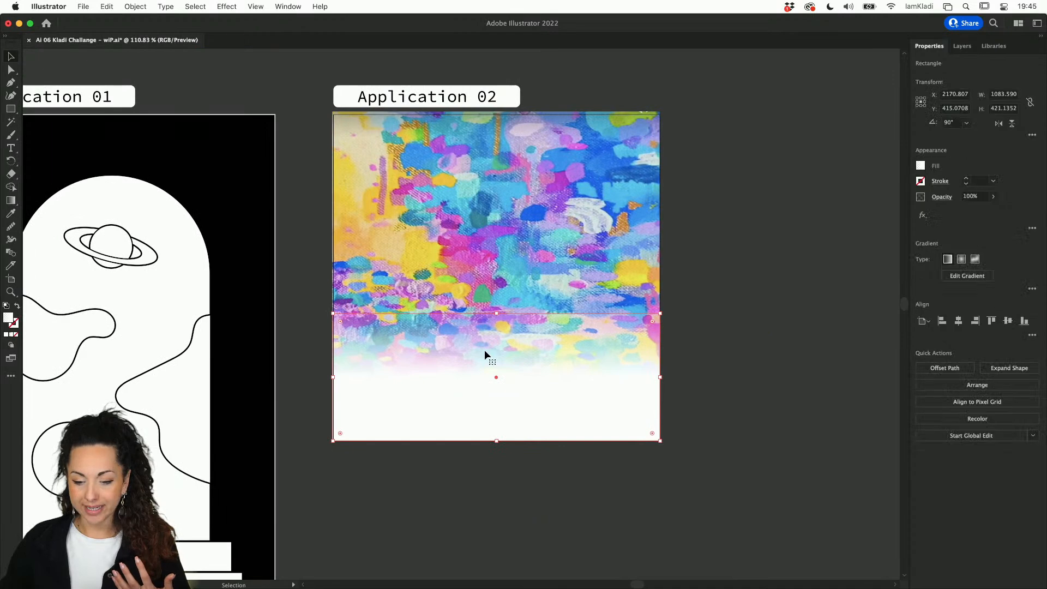
pyautogui.moveTo(484, 354); pyautogui.dragTo(635, 485)
pyautogui.press('super+z')
pyautogui.press('super+z')
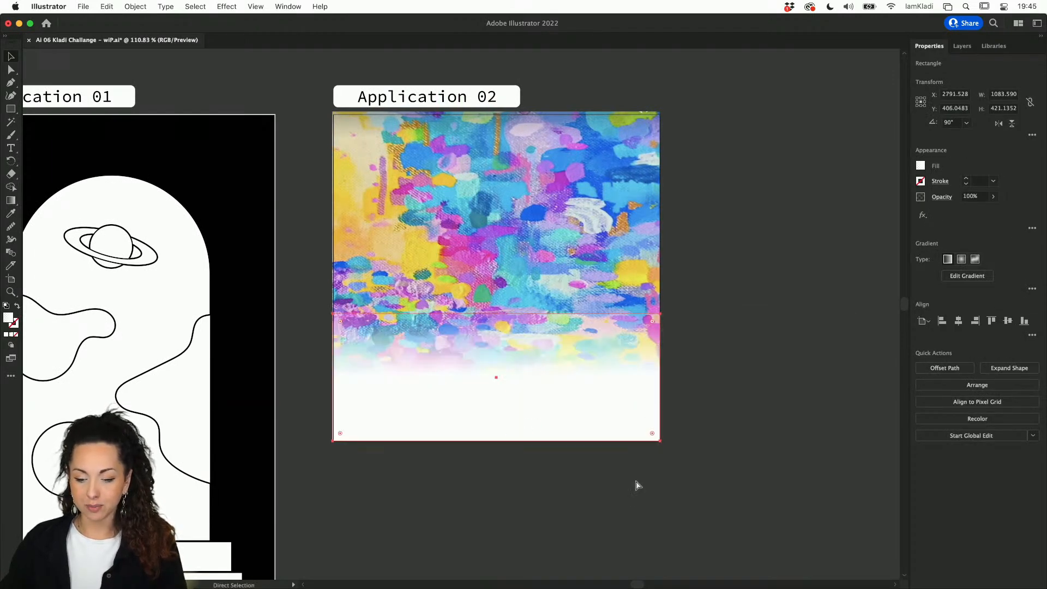
pyautogui.click(764, 381)
# Step: Draw a background rectangle over Application 02 and set its lower gradient stop to blue
pyautogui.press('m')
pyautogui.moveTo(314, 115); pyautogui.dragTo(708, 473)
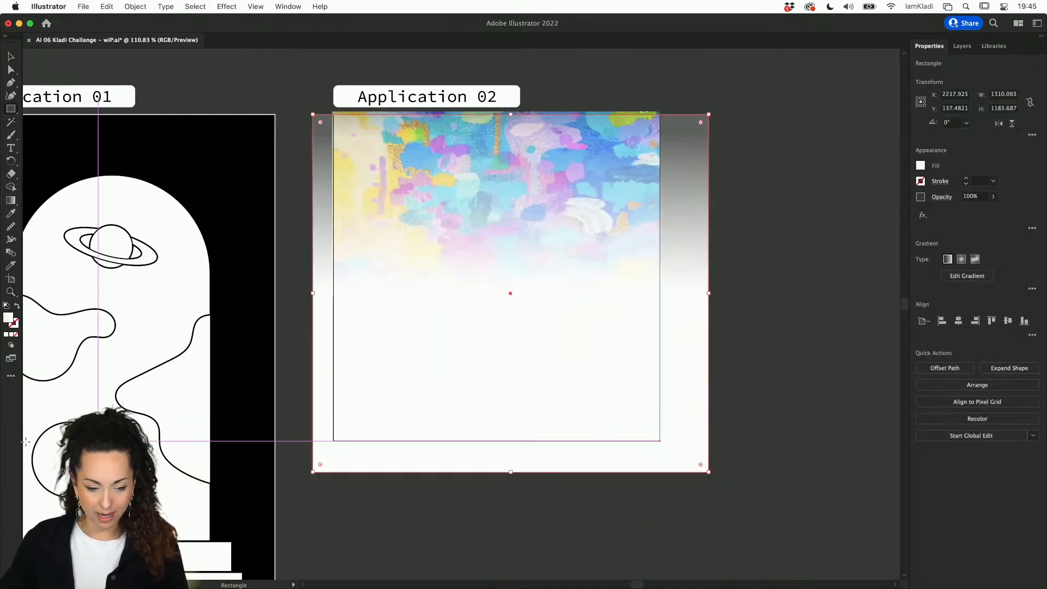
pyautogui.press('g')
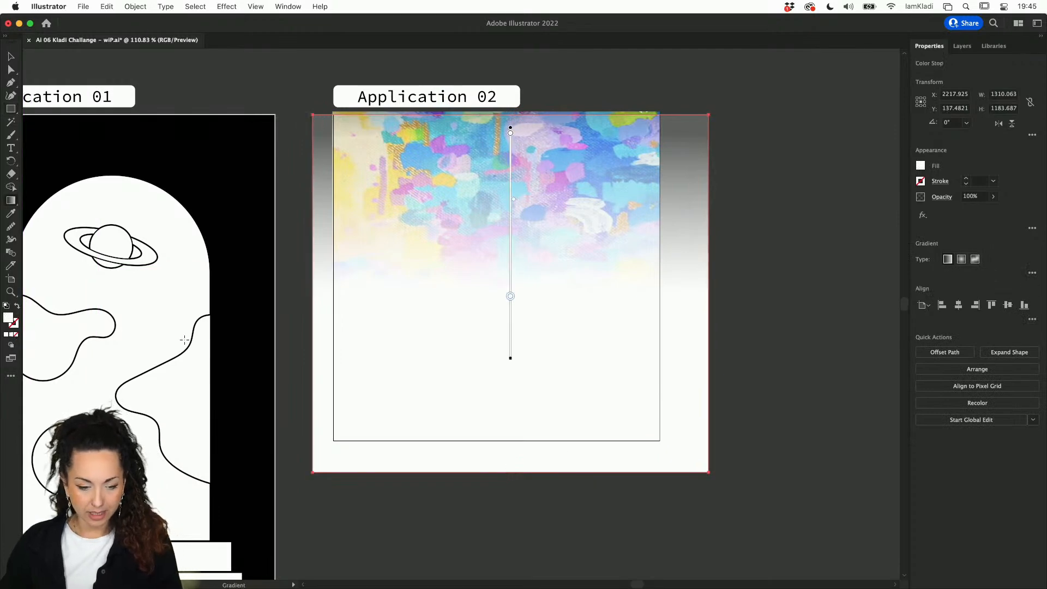
pyautogui.doubleClick(8, 318)
pyautogui.press('super+v')
pyautogui.click(661, 232)
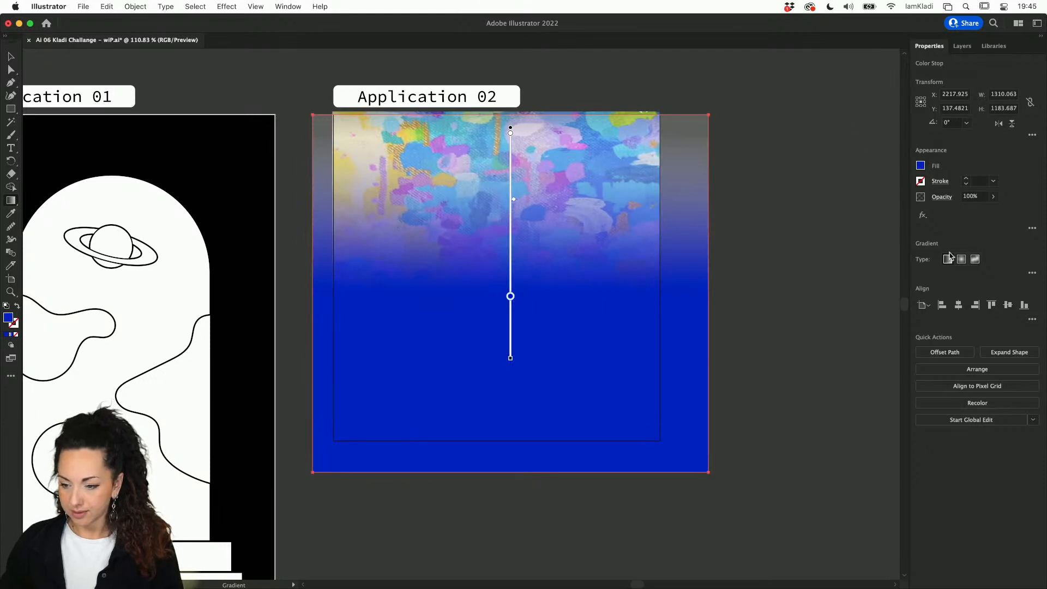
pyautogui.press('super+z')
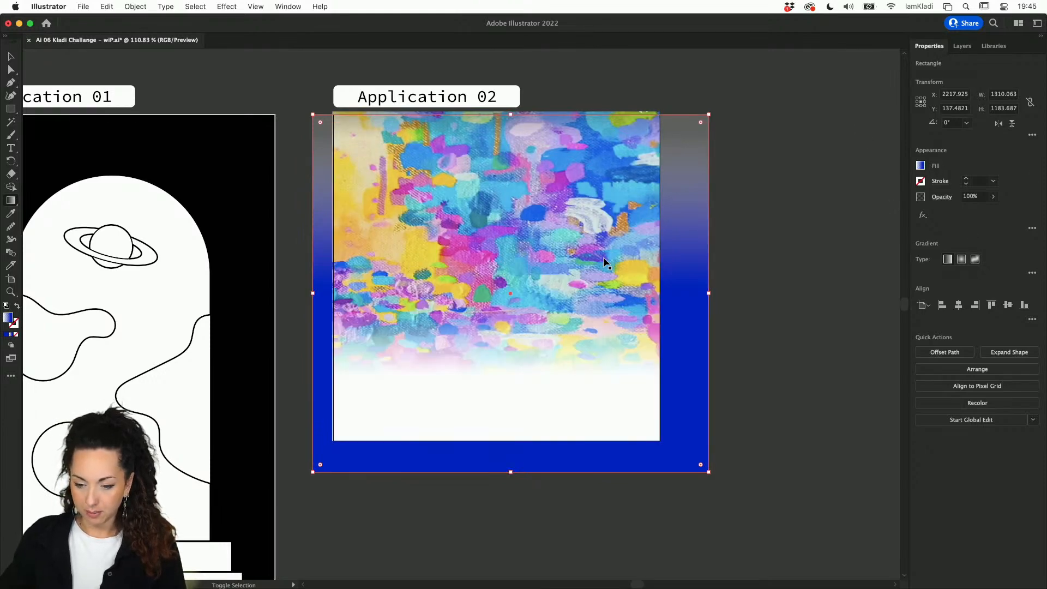
pyautogui.press('v')
# Step: Set the fade rectangle's lower gradient stop to blue, then deselect
pyautogui.click(641, 440)
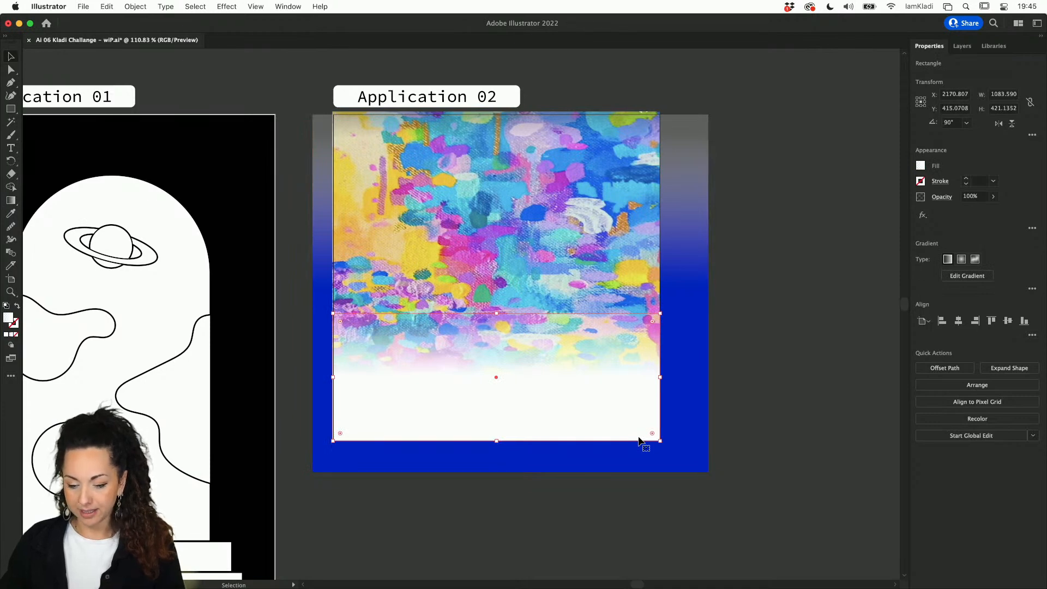
pyautogui.press('g')
pyautogui.click(495, 380)
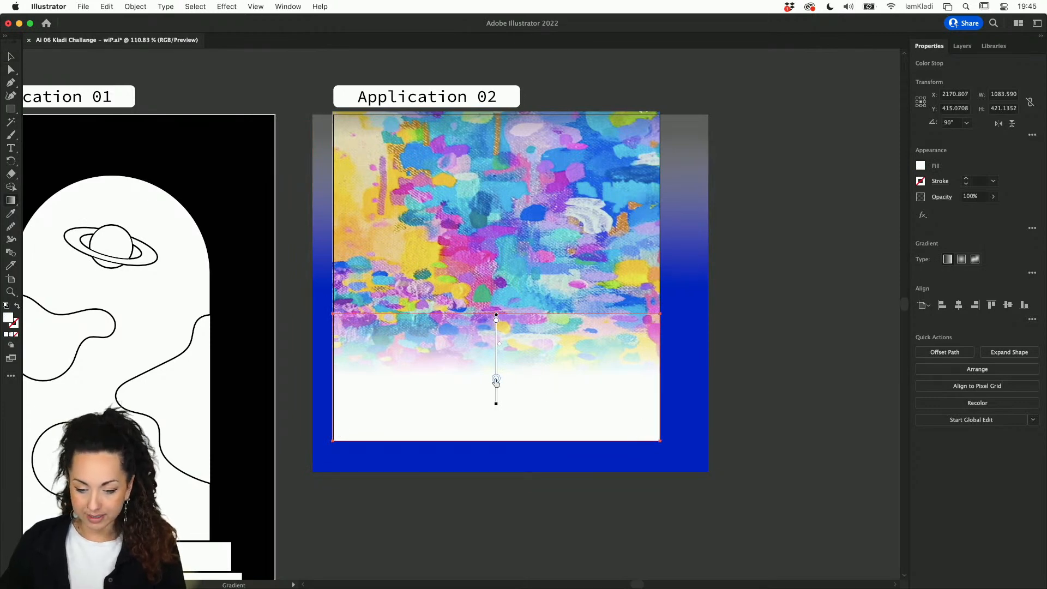
pyautogui.doubleClick(496, 379)
pyautogui.click(419, 411)
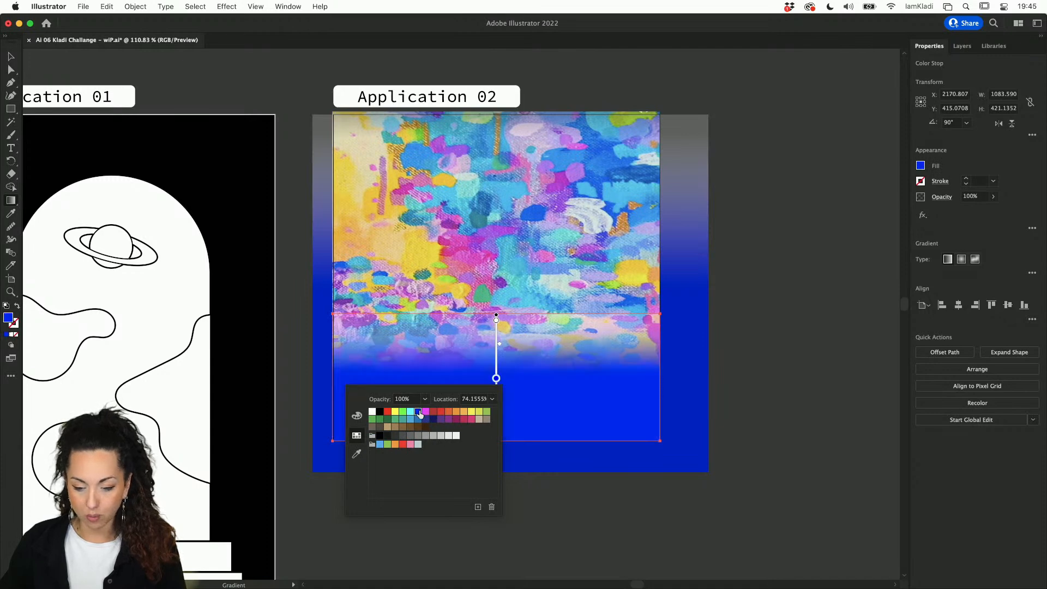
pyautogui.press('v')
pyautogui.click(777, 396)
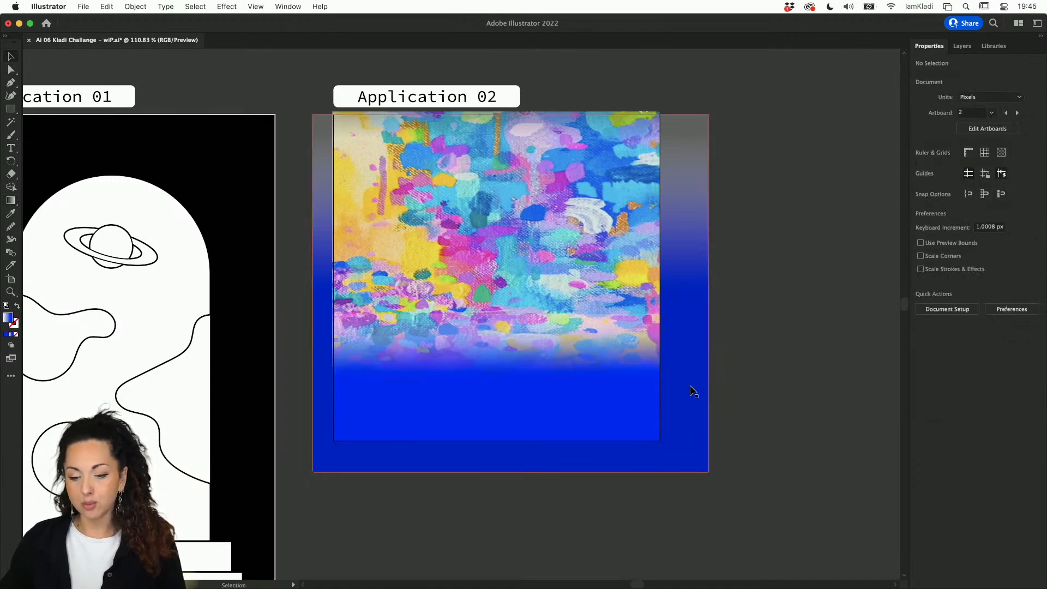
# Step: Delete the blue background and give the fade's lower stop a purple sampled from the painting
pyautogui.moveTo(691, 390); pyautogui.dragTo(852, 243)
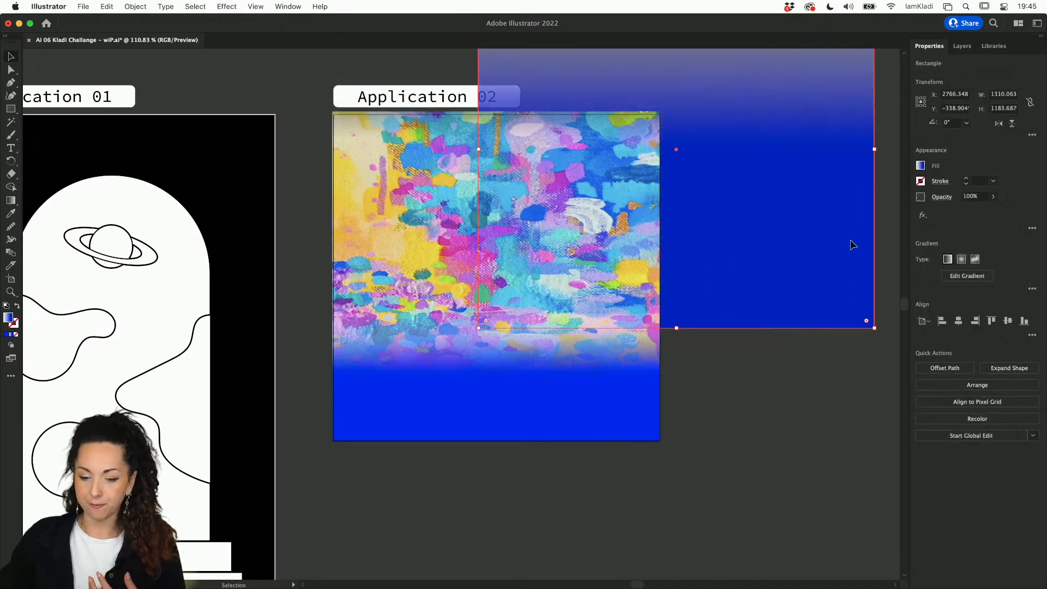
pyautogui.press('Delete')
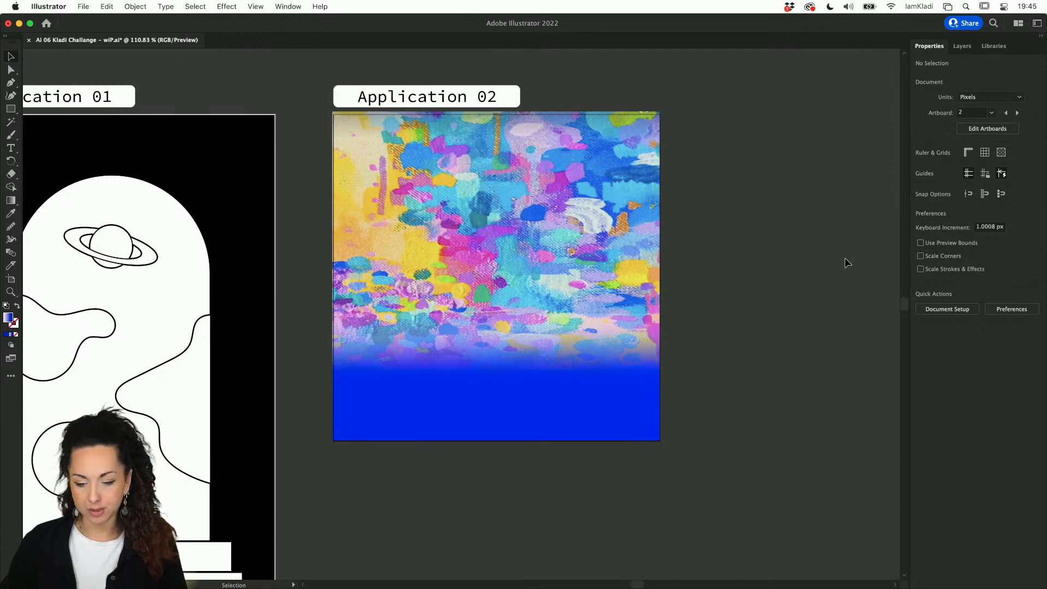
pyautogui.click(645, 383)
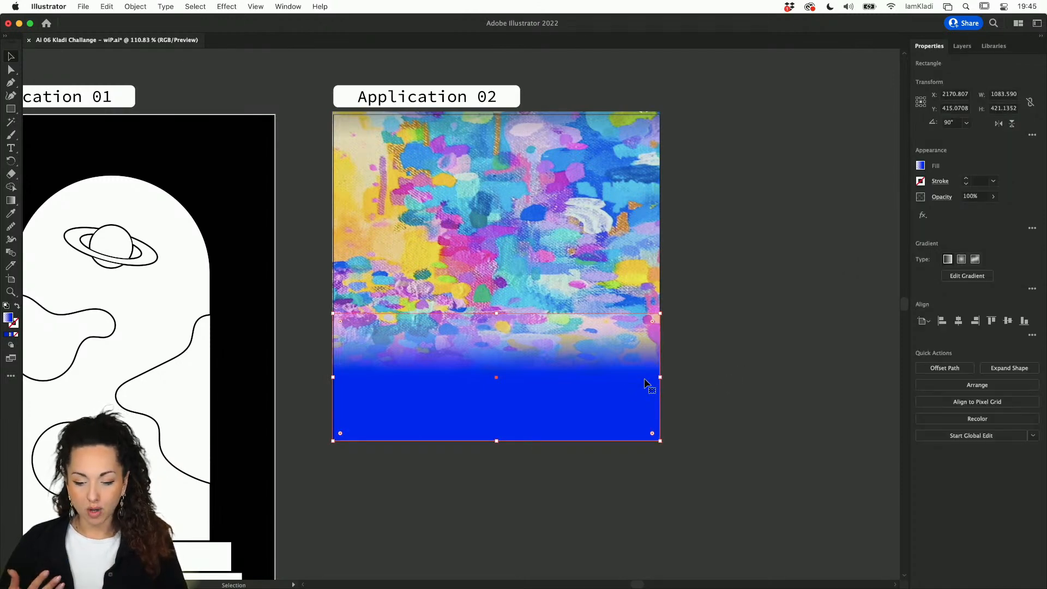
pyautogui.press('g')
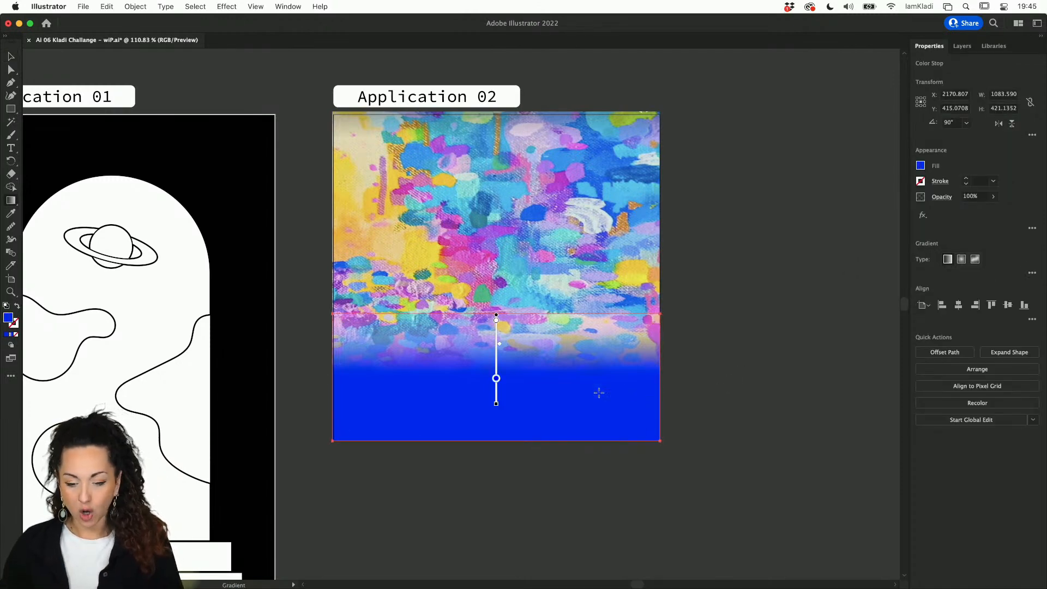
pyautogui.doubleClick(495, 378)
pyautogui.click(356, 454)
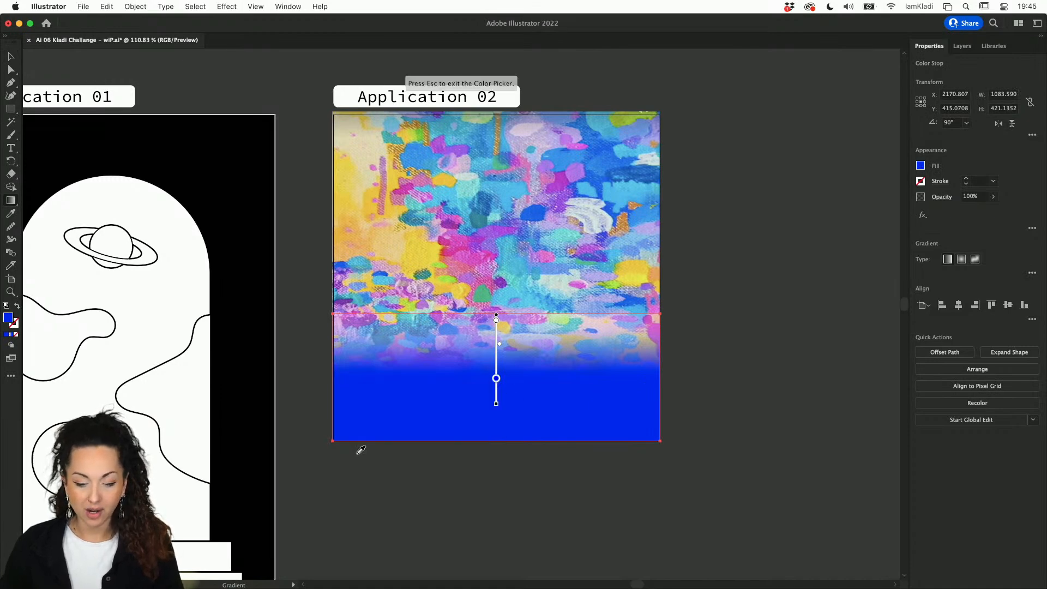
pyautogui.click(582, 167)
pyautogui.press('v')
pyautogui.click(695, 231)
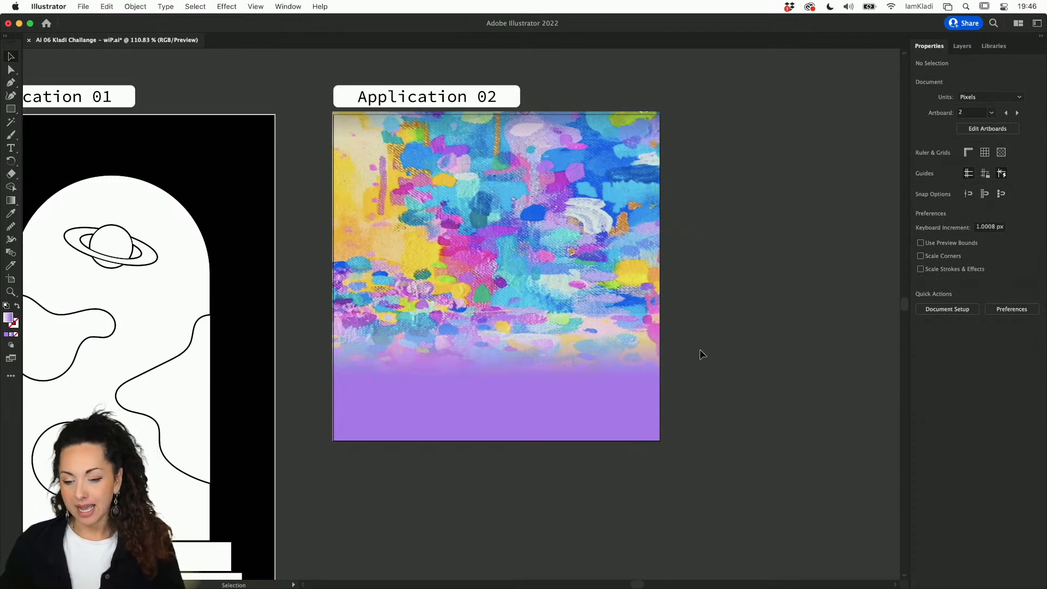
# Step: Pan from Application 02 over to the Challenge 06 artboard's Images and Swatches area
pyautogui.hscroll(-5, 638, 411)
pyautogui.scroll(-3, 632, 493)
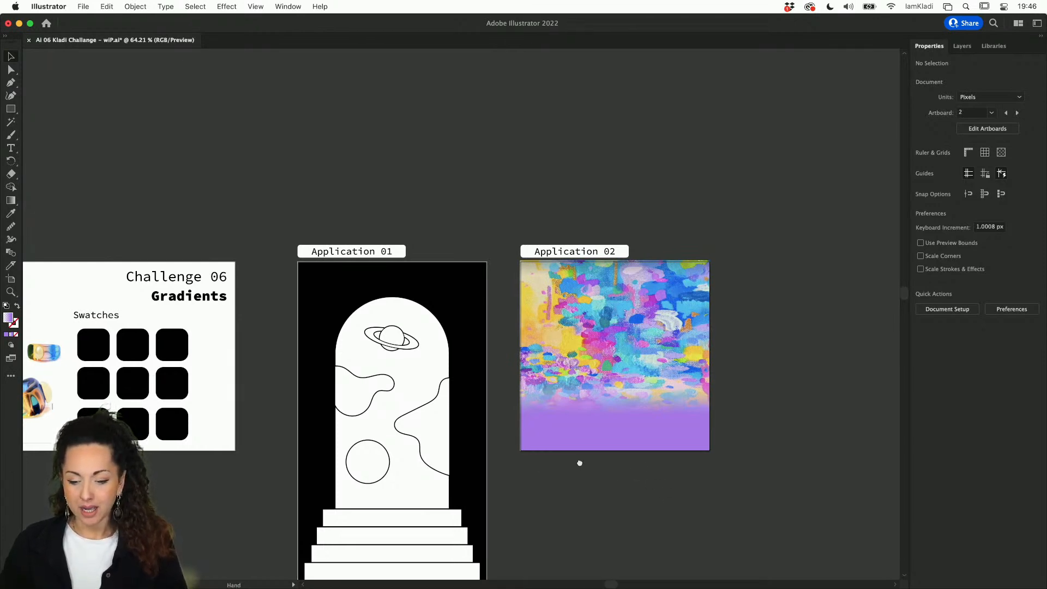
pyautogui.moveTo(538, 467); pyautogui.dragTo(735, 399)
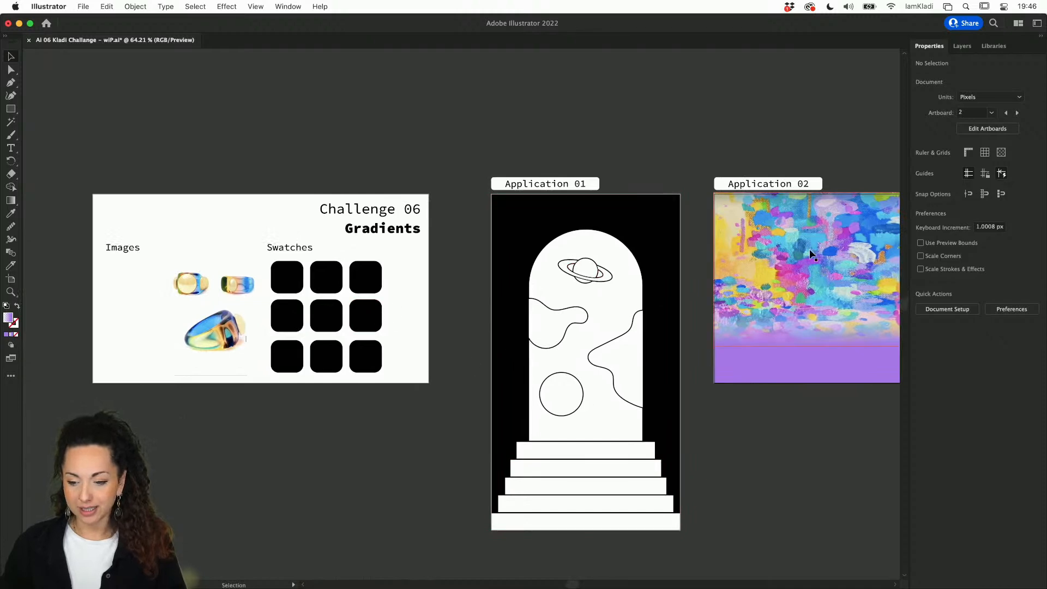
pyautogui.click(815, 204)
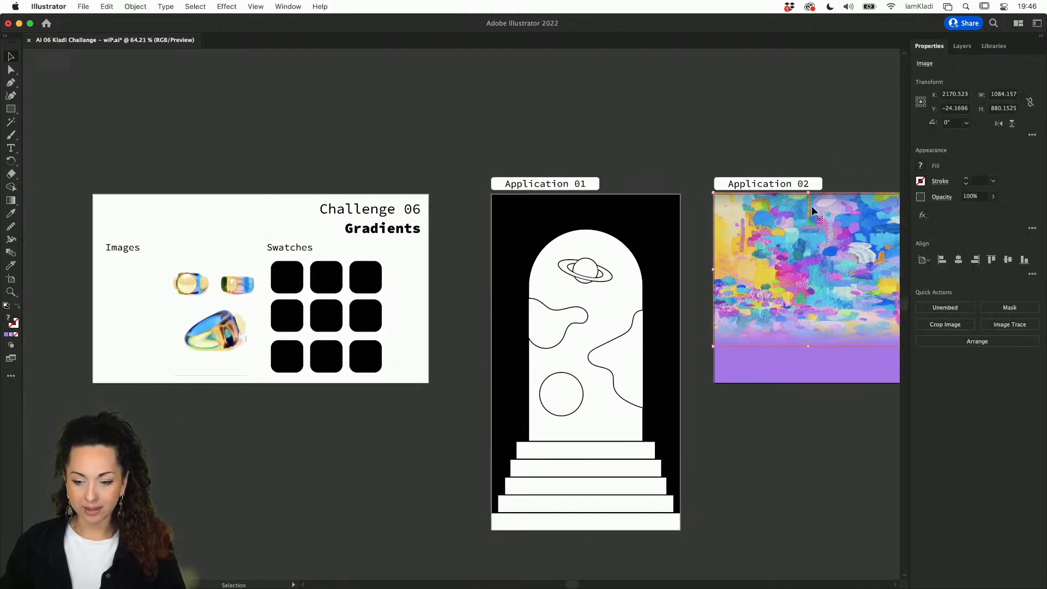
pyautogui.scroll(5, 251, 280)
pyautogui.hscroll(-3, 252, 281)
pyautogui.scroll(-1, 252, 281)
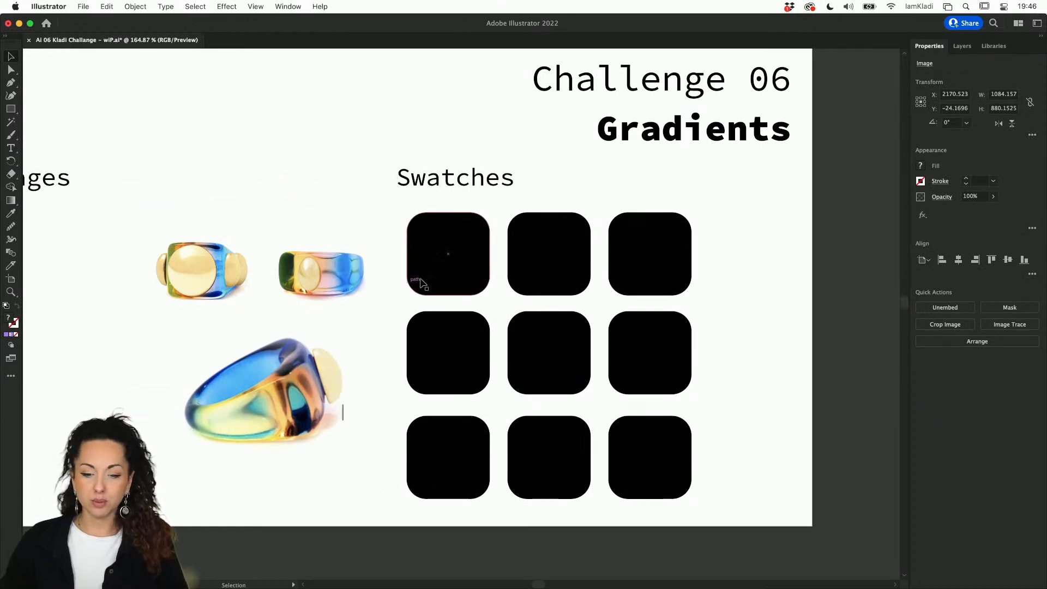
# Step: Fill the first three swatch squares with blue, brown and cream sampled from the ring photos
pyautogui.click(474, 261)
pyautogui.press('i')
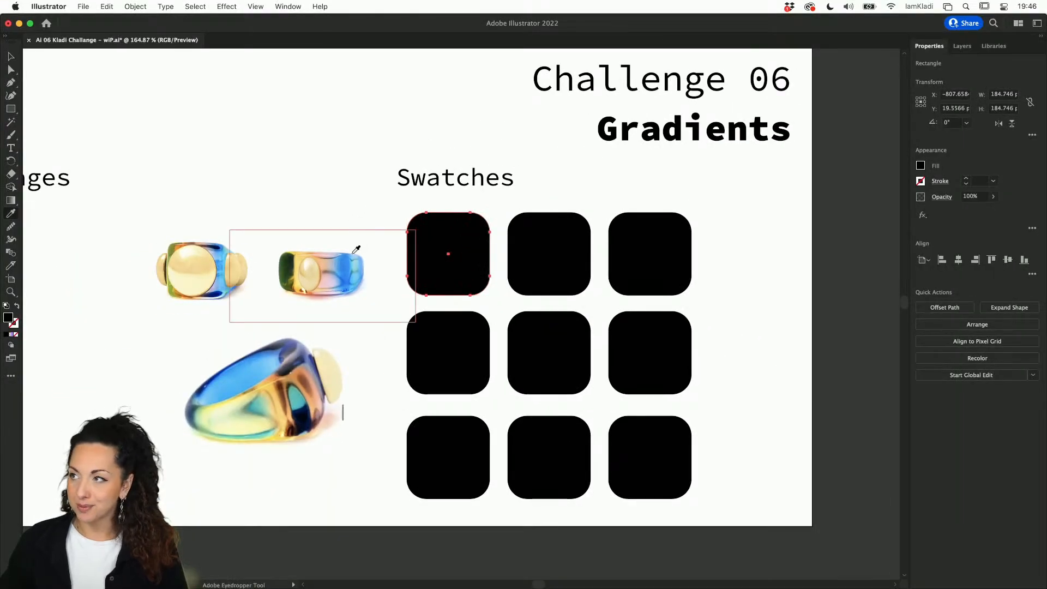
pyautogui.click(349, 268)
pyautogui.press('v')
pyautogui.click(583, 240)
pyautogui.press('i')
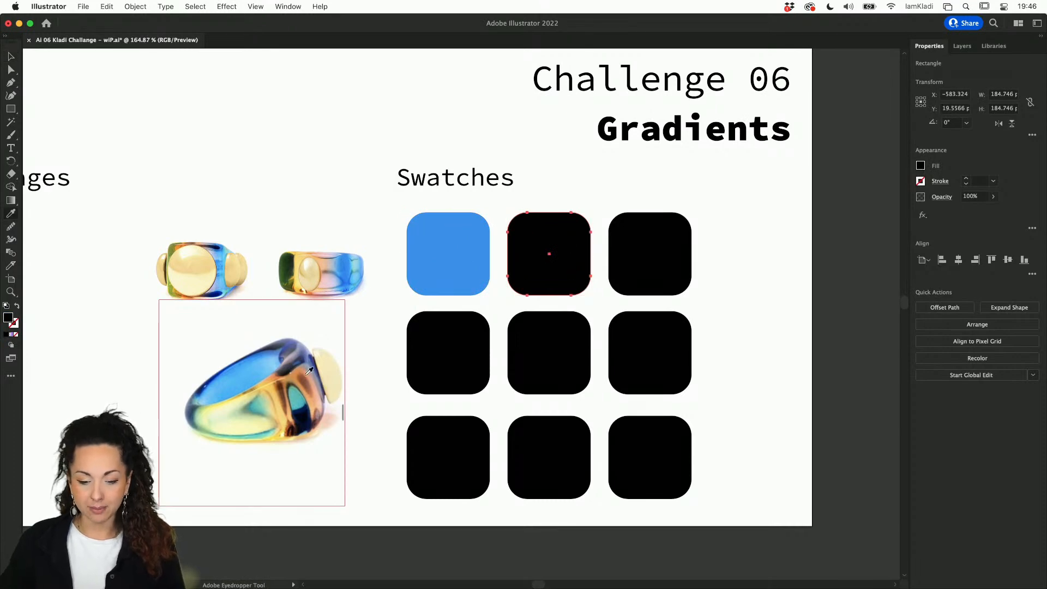
pyautogui.click(308, 375)
pyautogui.press('v')
pyautogui.click(618, 294)
pyautogui.click(630, 285)
pyautogui.press('i')
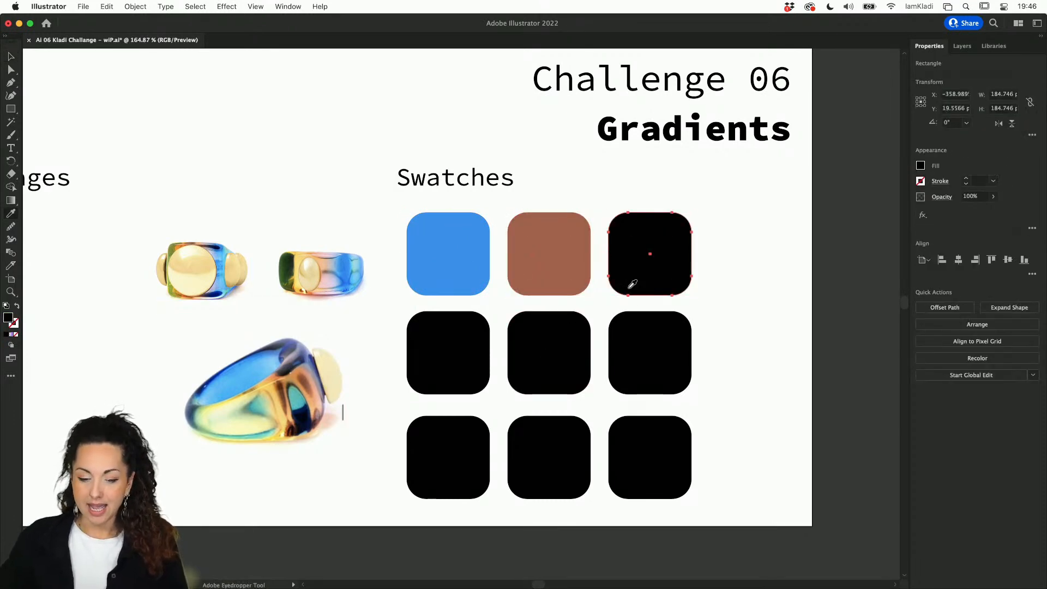
pyautogui.click(189, 282)
pyautogui.press('v')
# Step: Fill the next three squares with light blue, pink and dark green, then select all six
pyautogui.click(428, 338)
pyautogui.press('i')
pyautogui.click(272, 350)
pyautogui.press('v')
pyautogui.click(566, 369)
pyautogui.press('i')
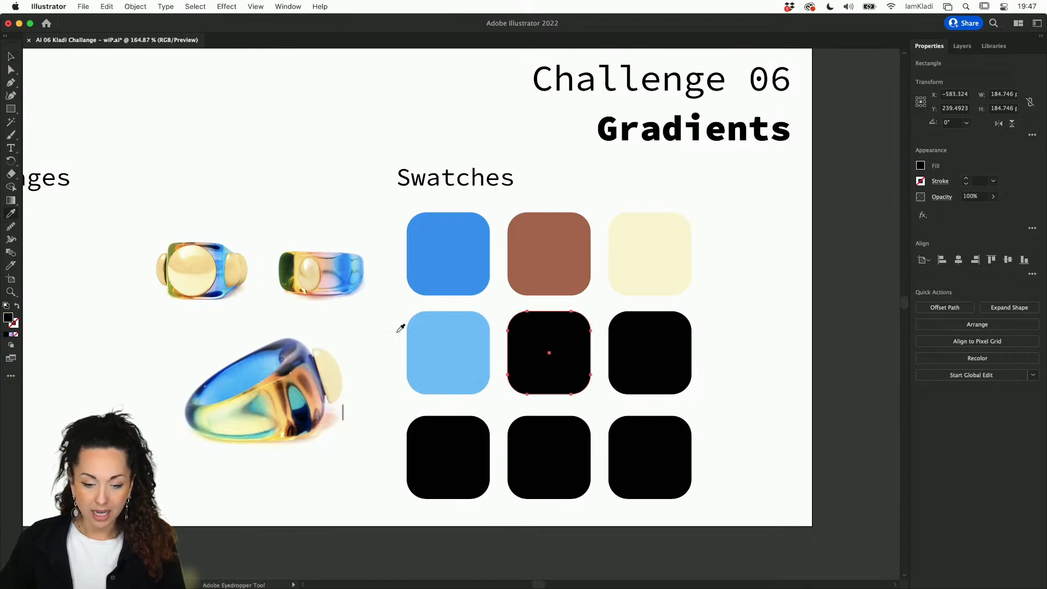
pyautogui.click(328, 277)
pyautogui.press('v')
pyautogui.click(674, 366)
pyautogui.press('i')
pyautogui.click(290, 270)
pyautogui.press('v')
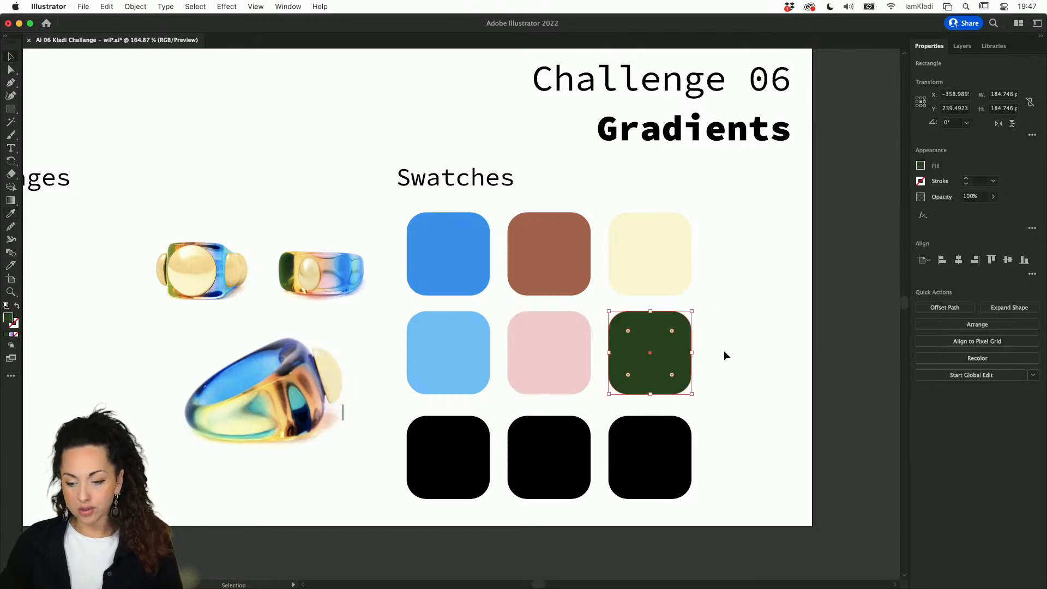
pyautogui.moveTo(703, 400); pyautogui.dragTo(440, 224)
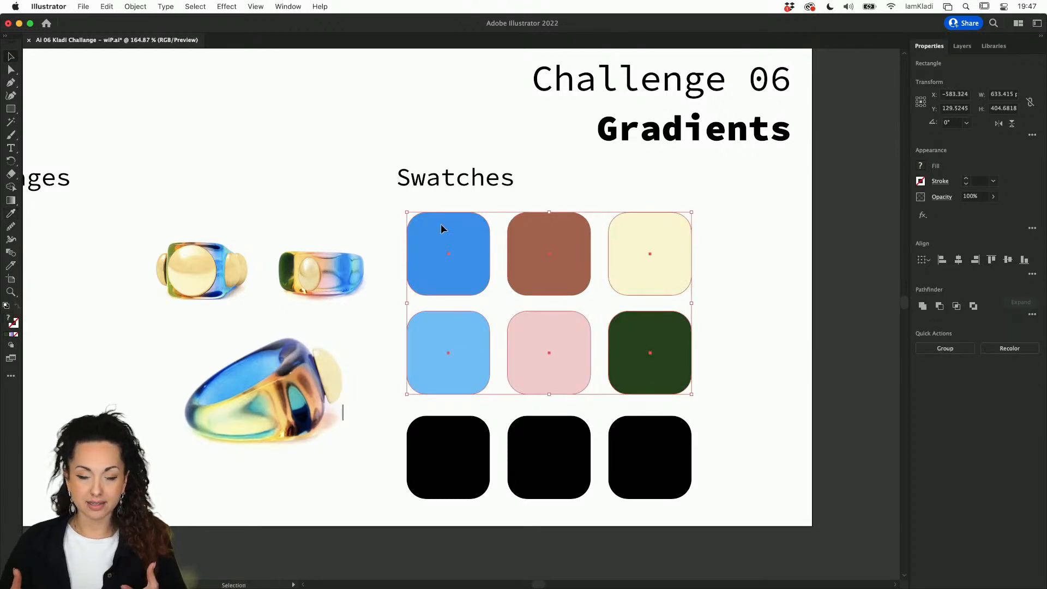
# Step: In the Swatches panel, save the six selected squares' colours as a new colour group named 'ring'
pyautogui.click(287, 7)
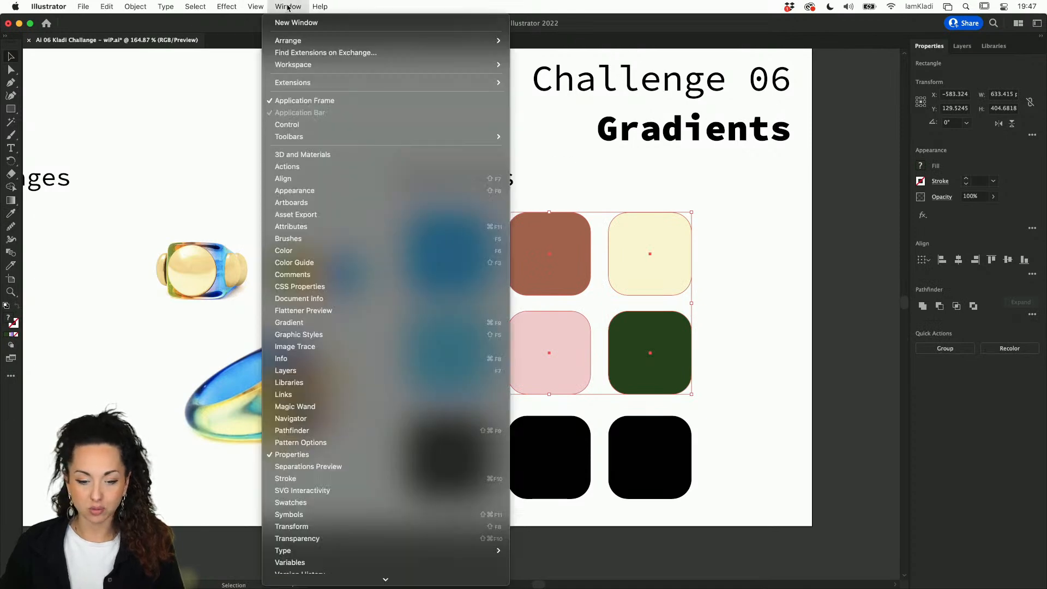
pyautogui.click(350, 502)
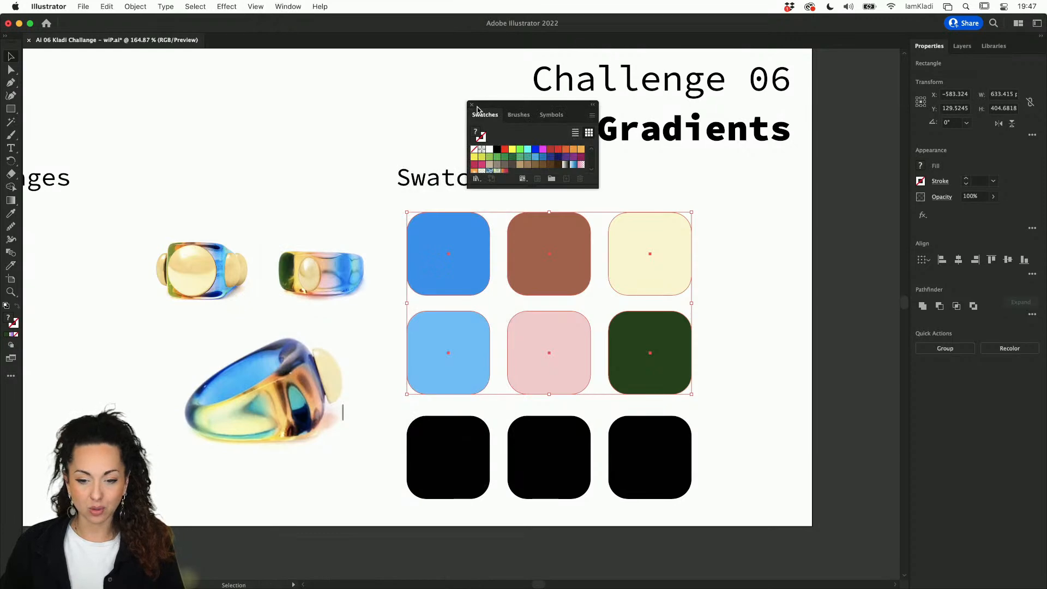
pyautogui.moveTo(596, 185); pyautogui.dragTo(633, 197)
pyautogui.press('a')
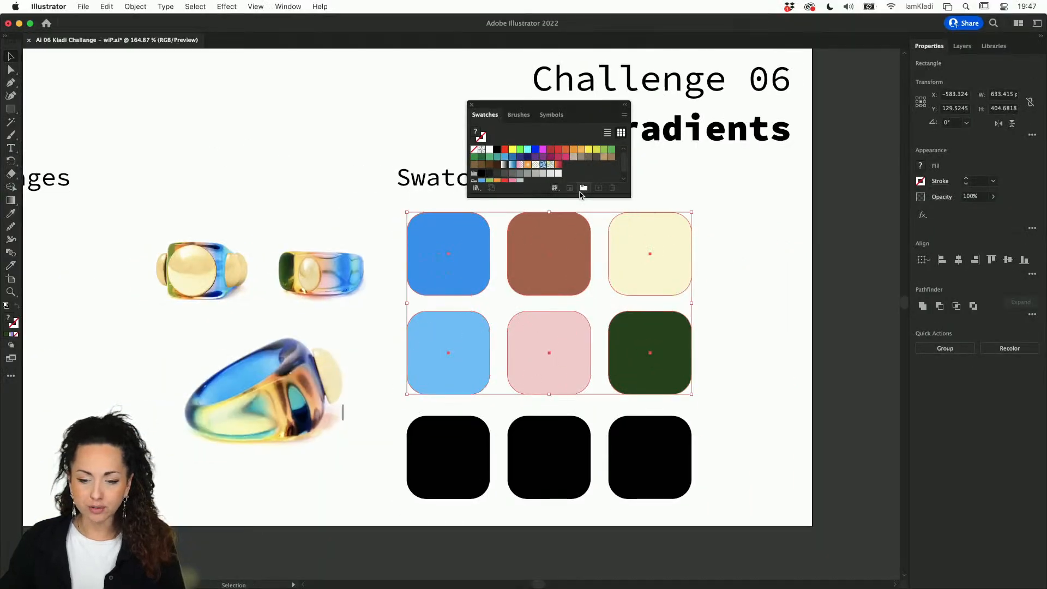
pyautogui.click(579, 188)
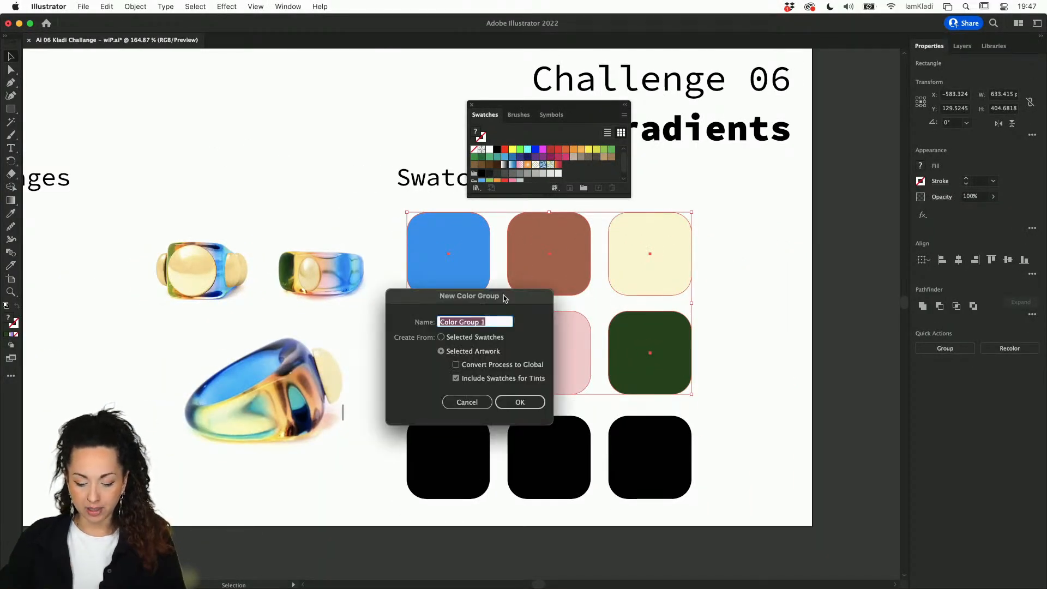
pyautogui.write('th')
pyautogui.write('ing')
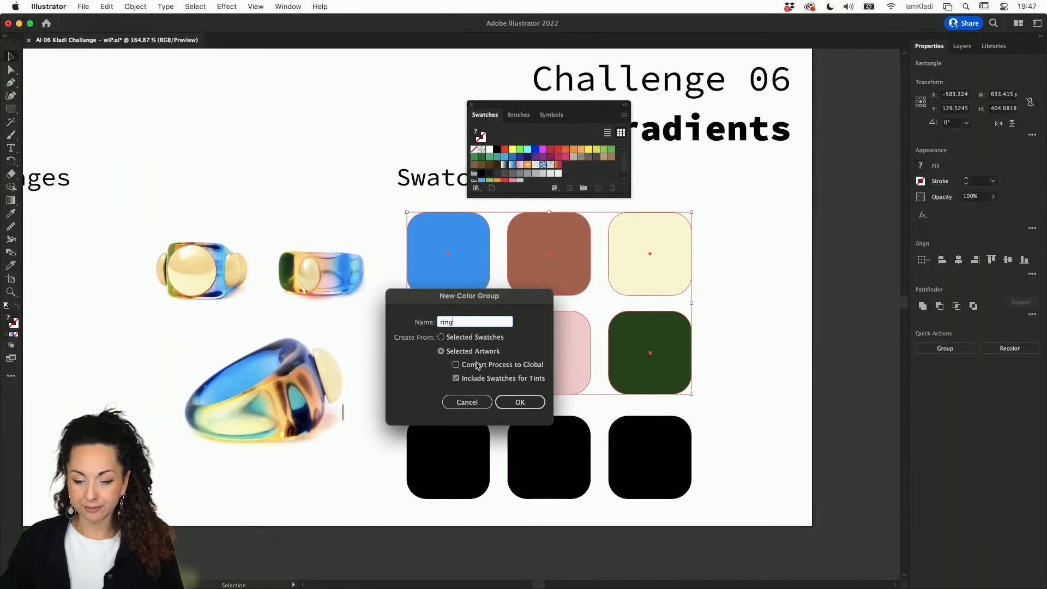
pyautogui.click(515, 402)
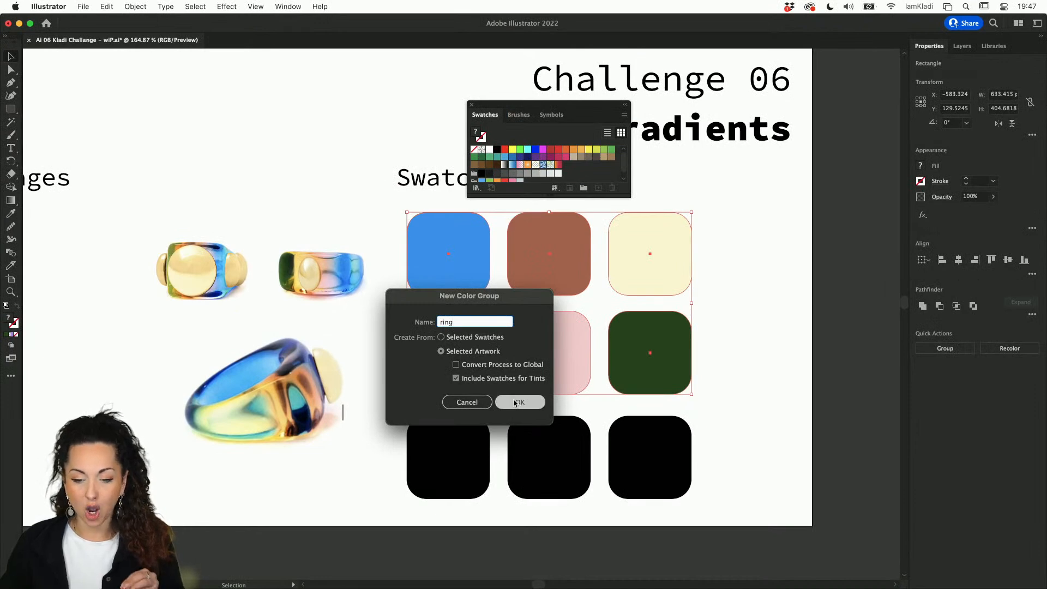
pyautogui.press('super')
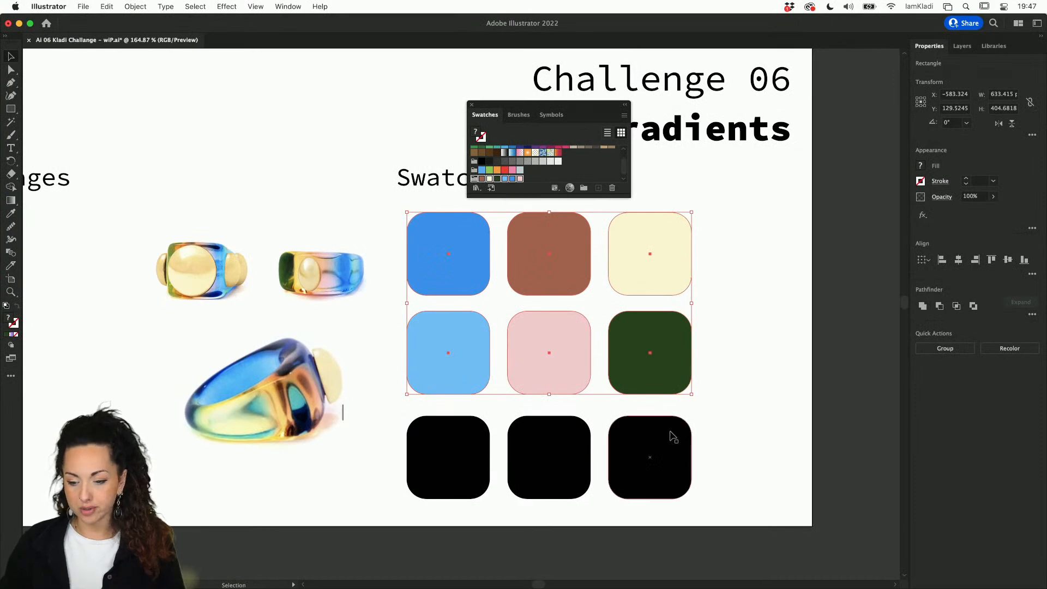
pyautogui.scroll(-5, 672, 437)
# Step: Apply a freeform gradient to the Application 01 background and place three colour points
pyautogui.click(630, 256)
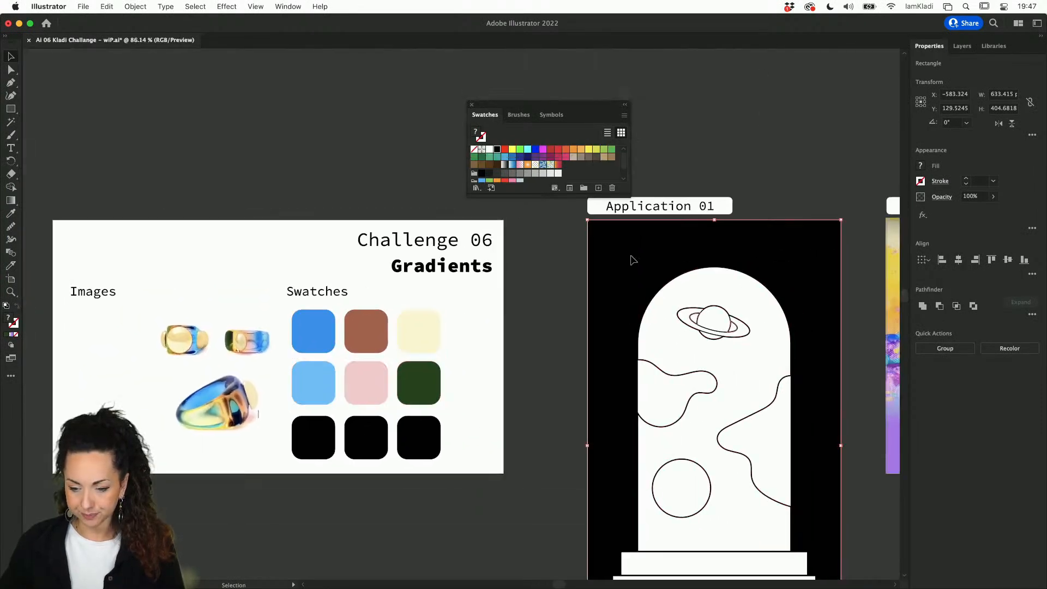
pyautogui.press('g')
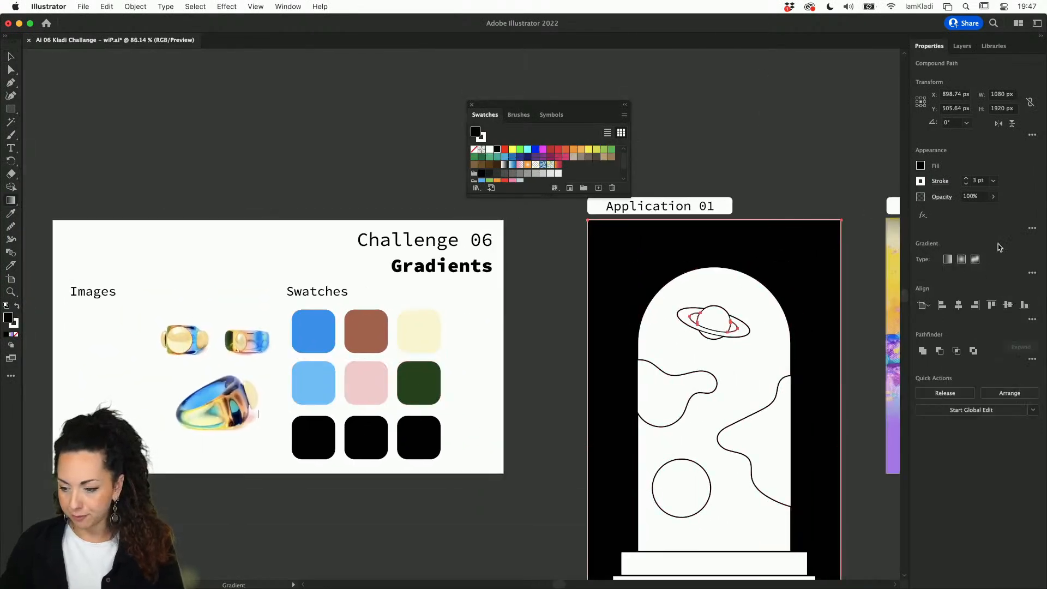
pyautogui.click(974, 259)
pyautogui.click(662, 251)
pyautogui.click(804, 249)
pyautogui.click(817, 312)
# Step: Colour the gradient points cream, brown and pale pink using the ring swatches
pyautogui.click(804, 249)
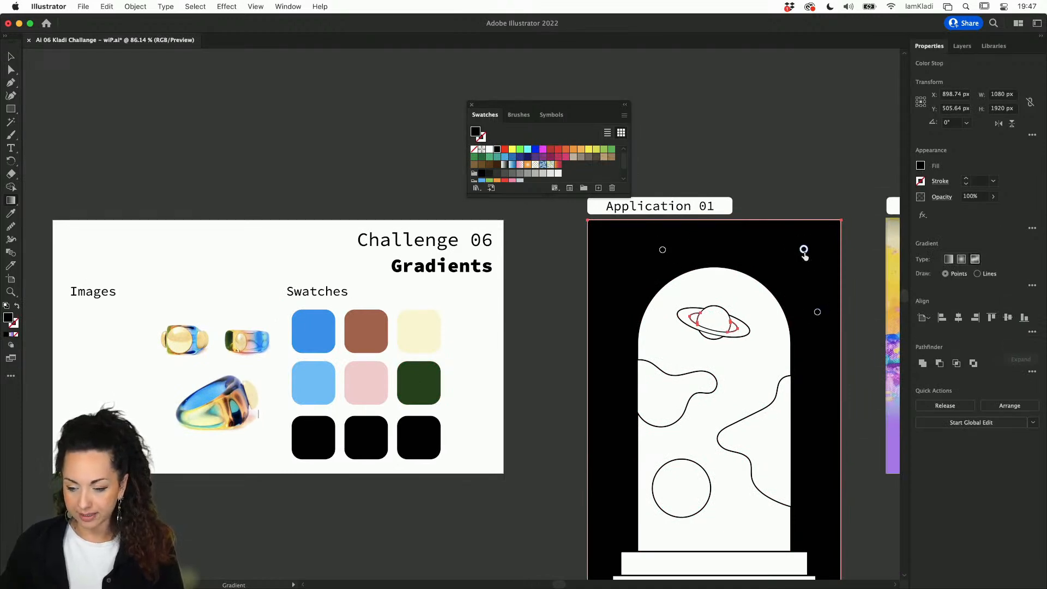
pyautogui.doubleClick(804, 250)
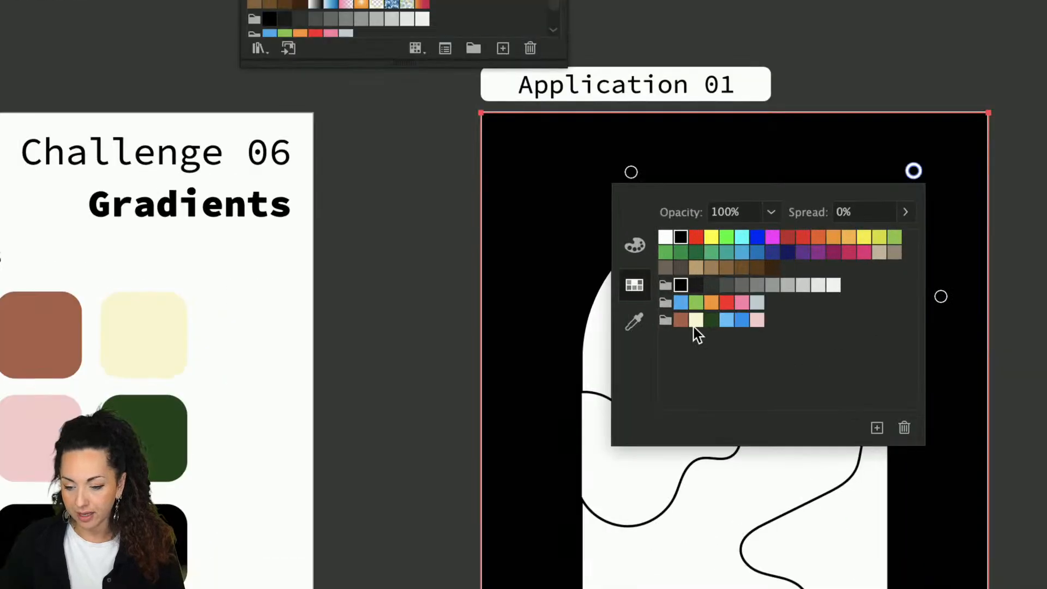
pyautogui.click(695, 319)
pyautogui.doubleClick(940, 296)
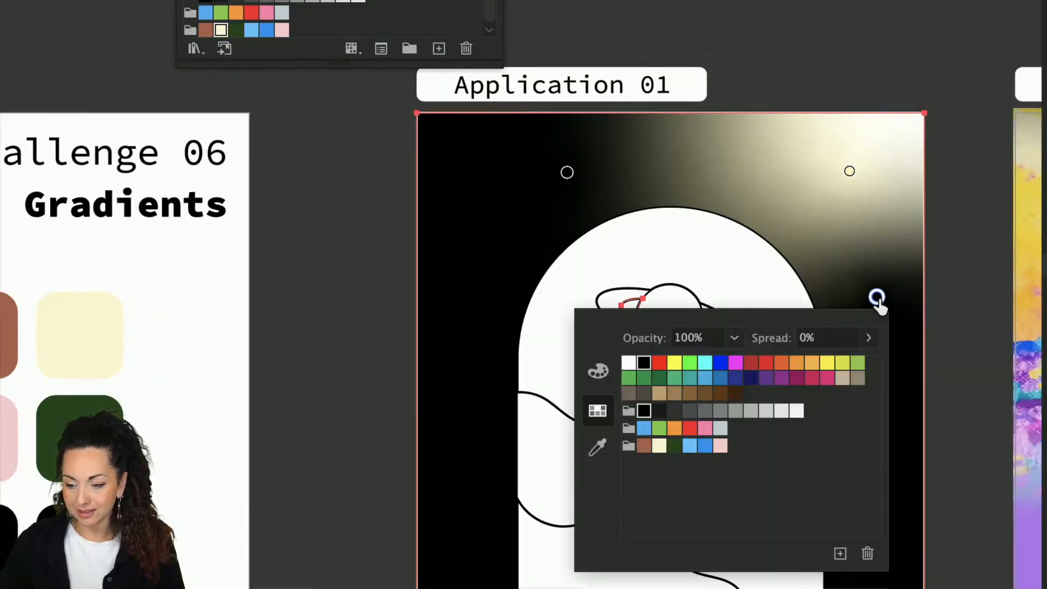
pyautogui.click(643, 446)
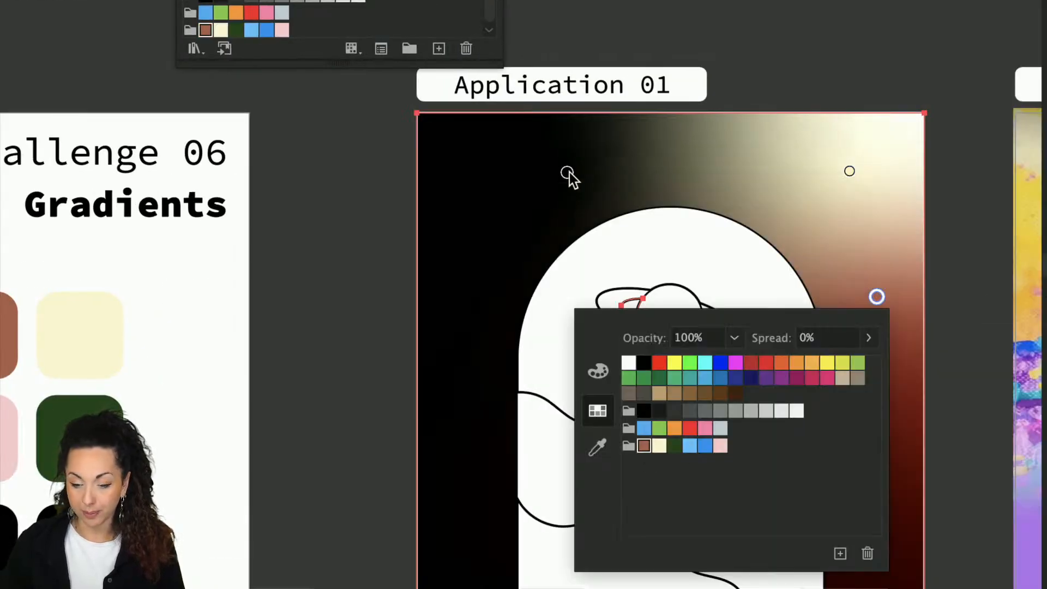
pyautogui.click(567, 173)
pyautogui.click(568, 173)
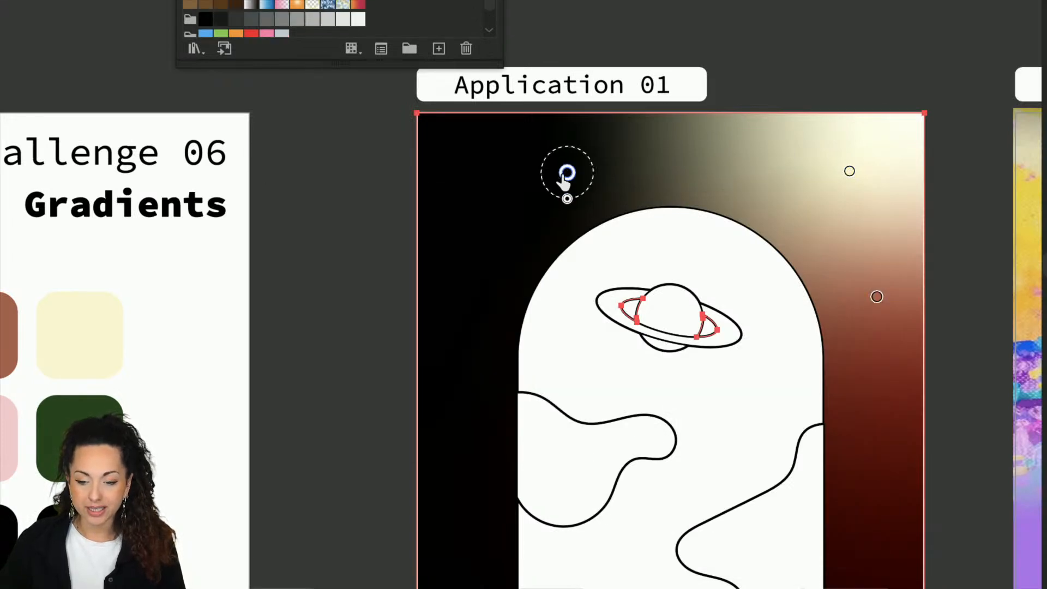
pyautogui.doubleClick(567, 174)
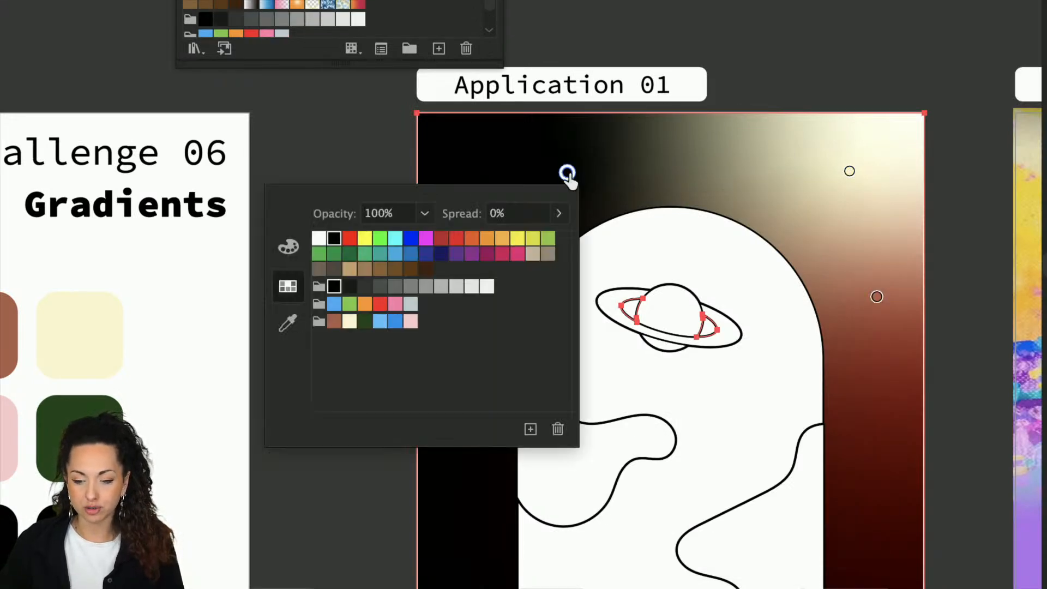
pyautogui.click(410, 322)
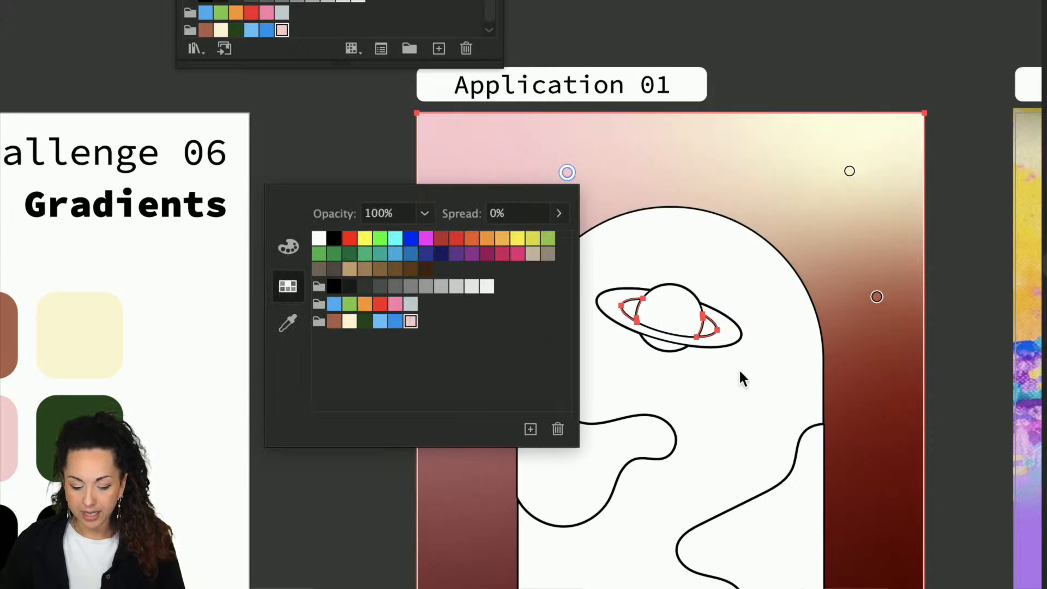
pyautogui.press('Escape')
# Step: Deselect the gradient background and move the Swatches panel to the upper left, off Application 01
pyautogui.scroll(-5, 895, 313)
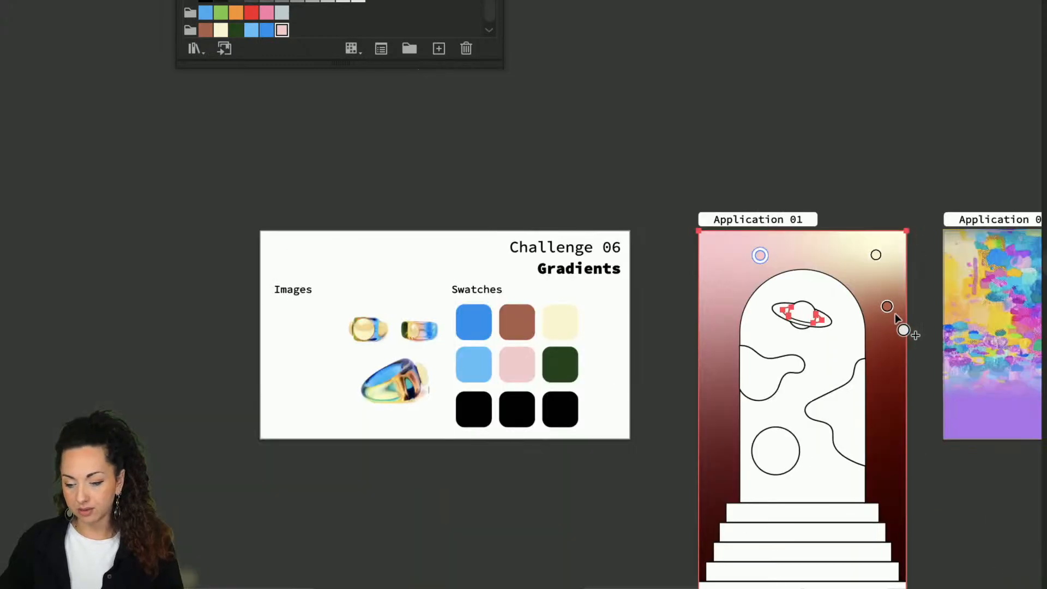
pyautogui.hscroll(3, 910, 412)
pyautogui.press('v')
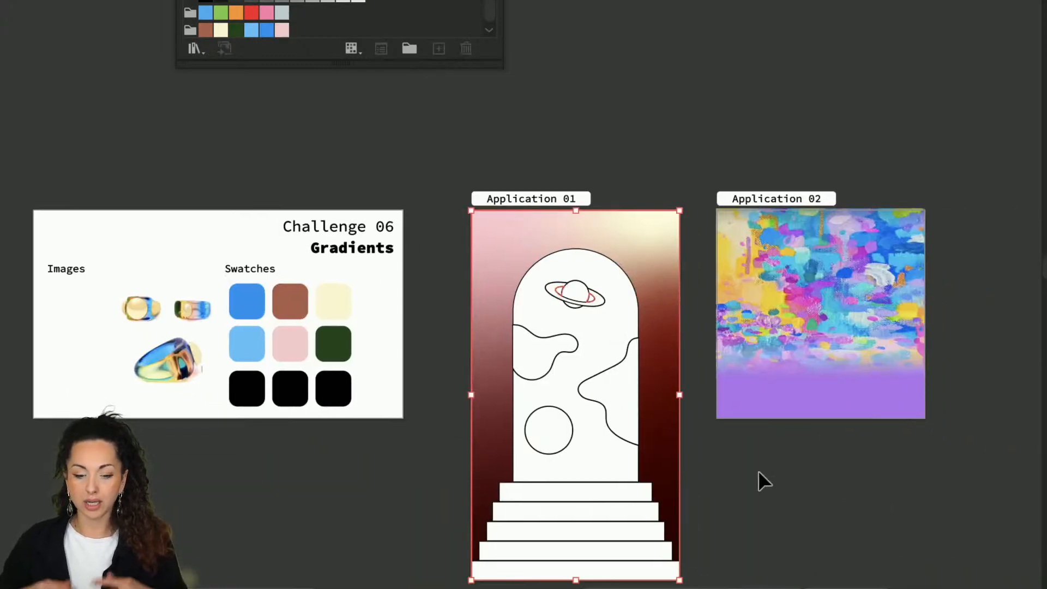
pyautogui.click(757, 470)
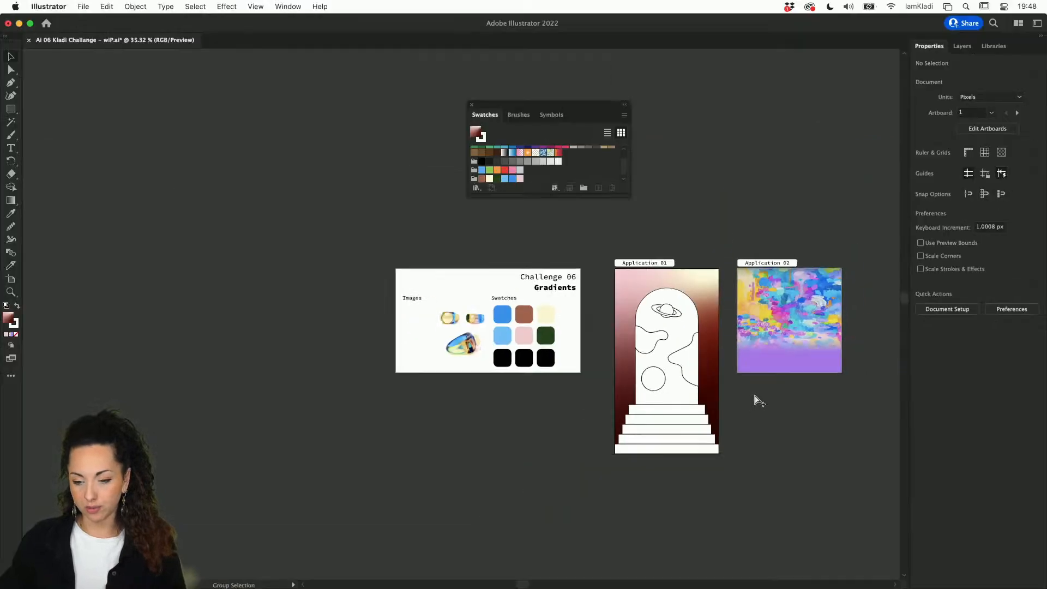
pyautogui.scroll(5, 664, 371)
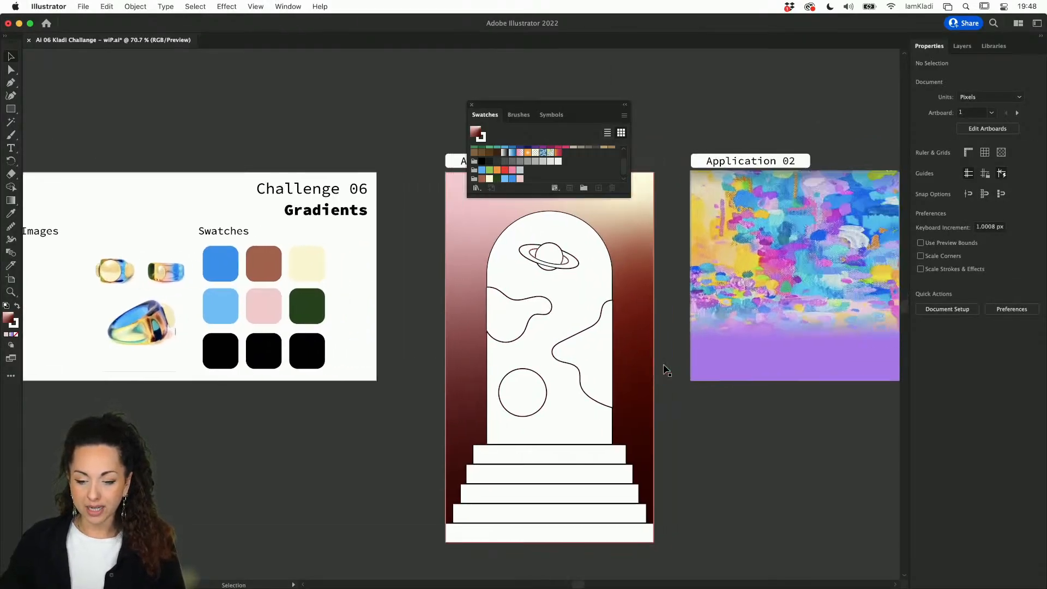
pyautogui.moveTo(578, 106); pyautogui.dragTo(258, 83)
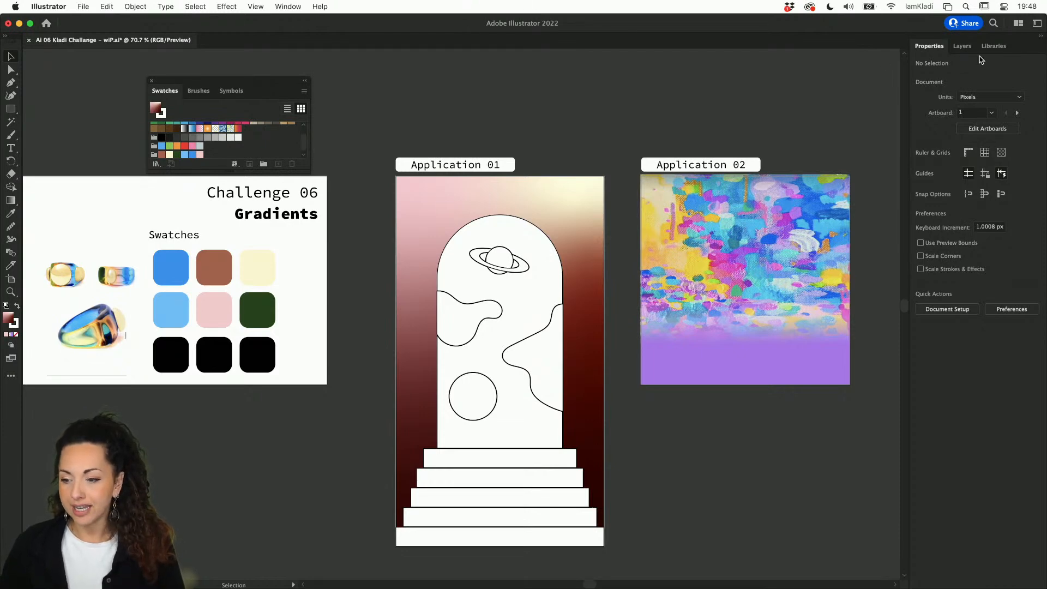
# Step: Create a new Creative Cloud library named 'gradients' in the Libraries panel
pyautogui.click(994, 45)
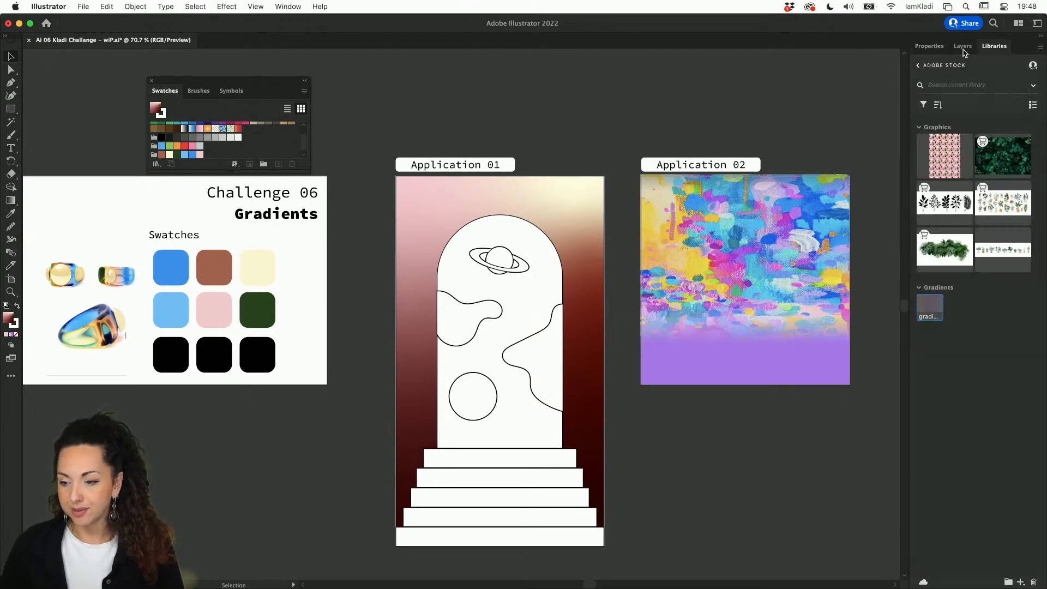
pyautogui.click(917, 65)
pyautogui.click(930, 97)
pyautogui.write('gradients')
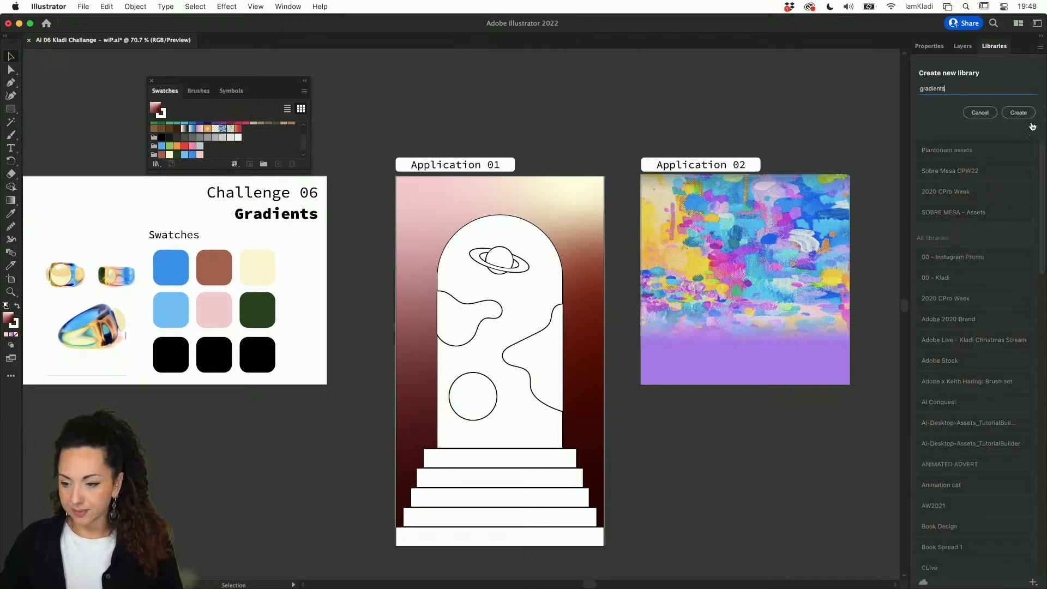
pyautogui.click(1024, 114)
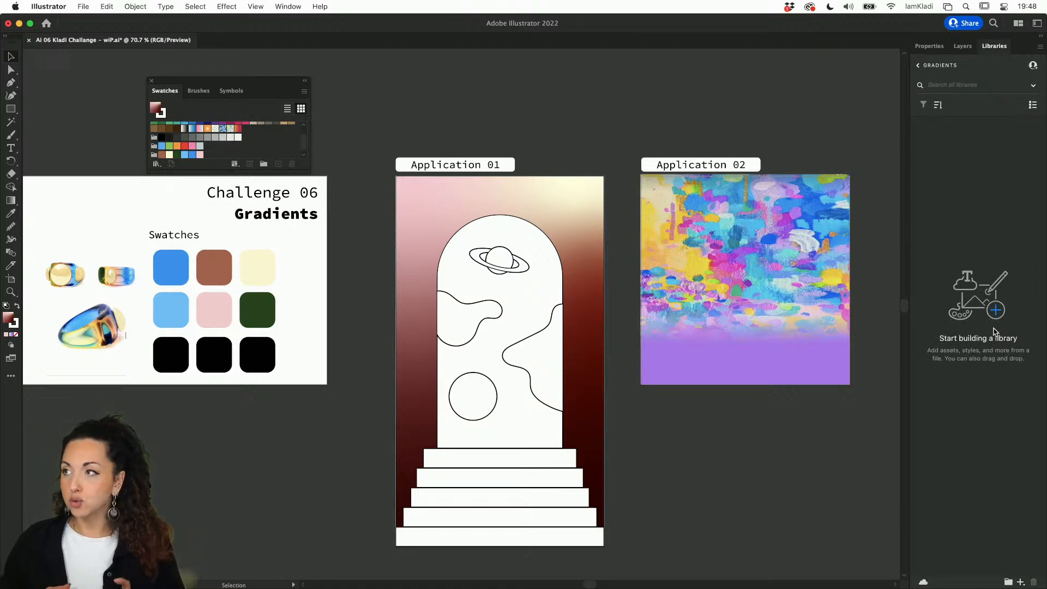
# Step: In the browser, go to Adobe Color's Explore page and search for 'rainbow pastel'
pyautogui.moveTo(406, 578)
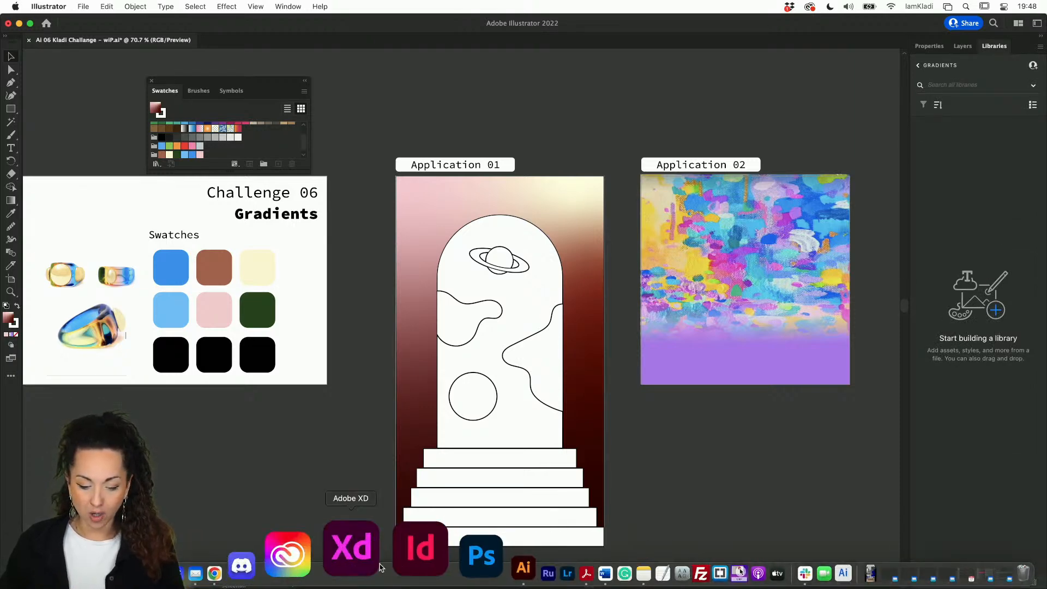
pyautogui.click(320, 561)
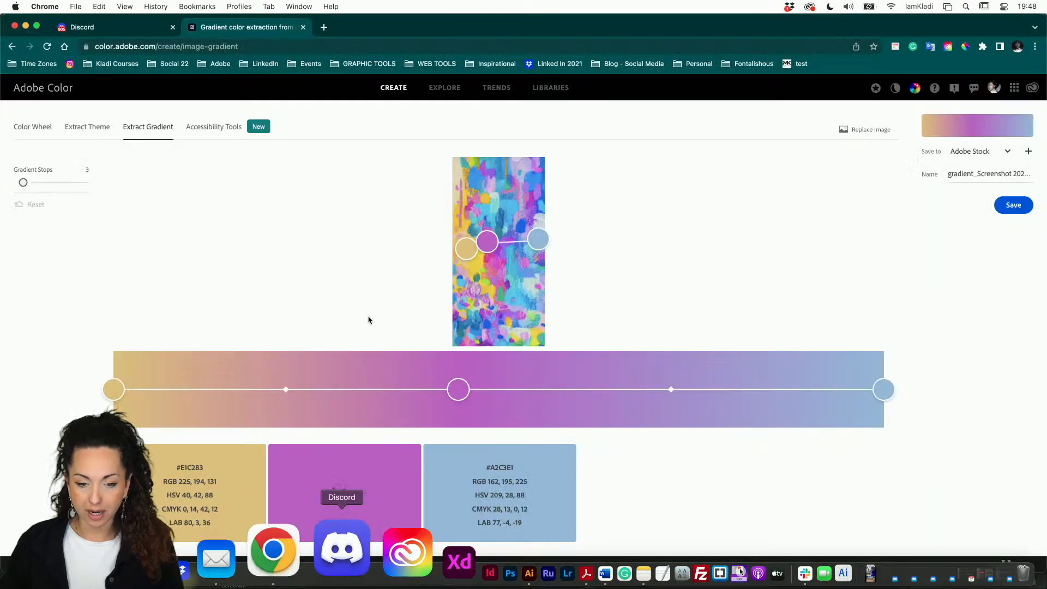
pyautogui.click(42, 94)
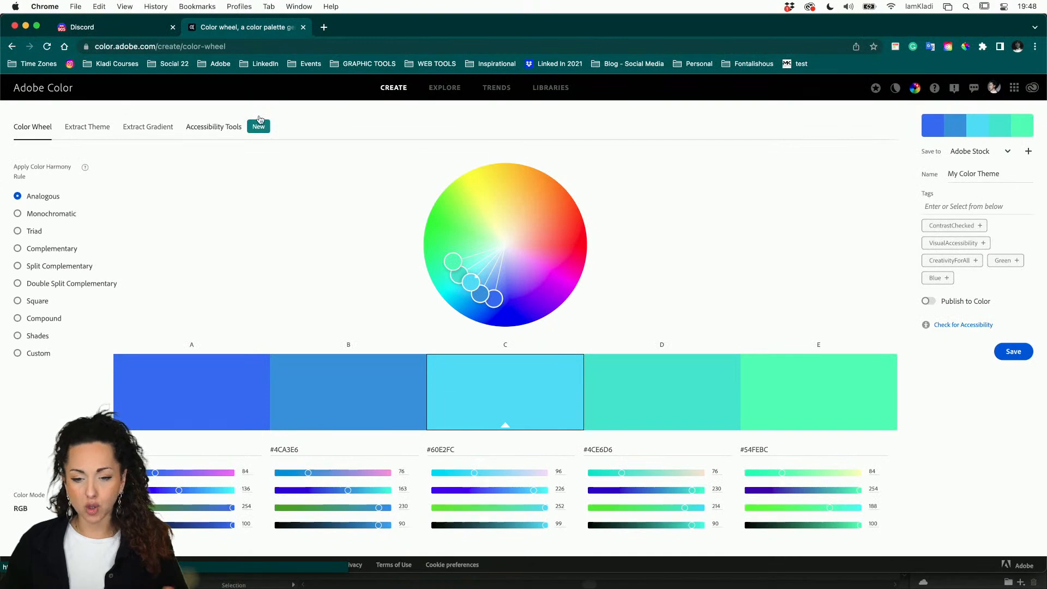
pyautogui.click(436, 91)
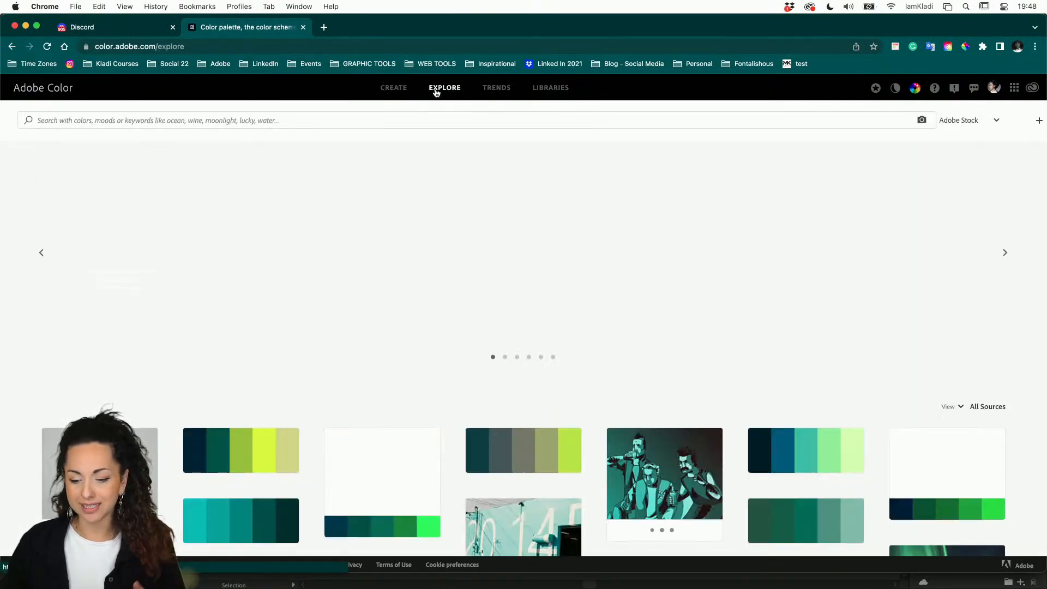
pyautogui.scroll(-5, 316, 338)
pyautogui.scroll(-3, 315, 338)
pyautogui.scroll(6, 350, 222)
pyautogui.click(378, 115)
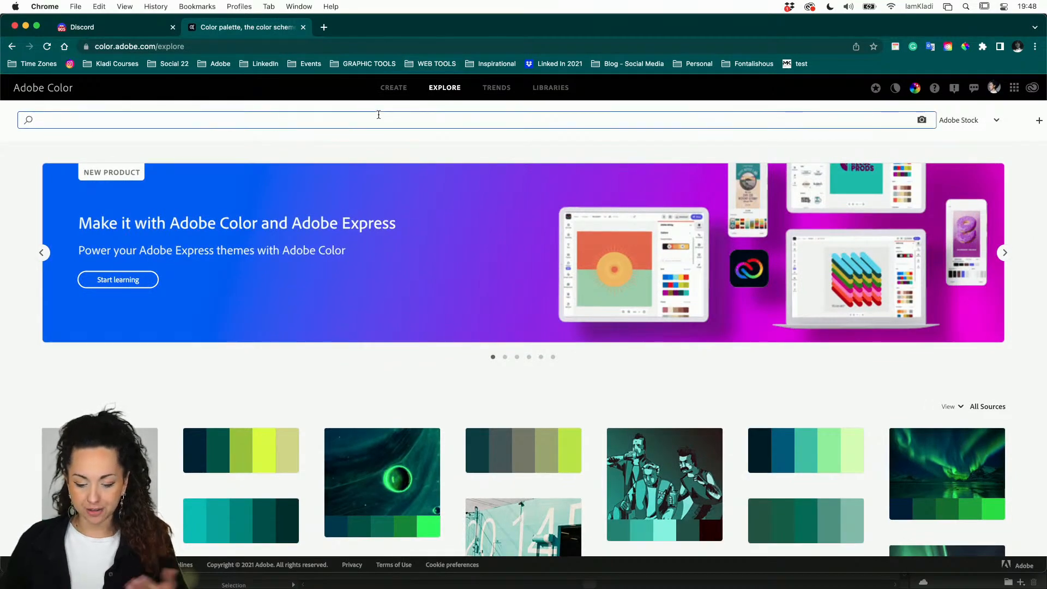
pyautogui.write('rain')
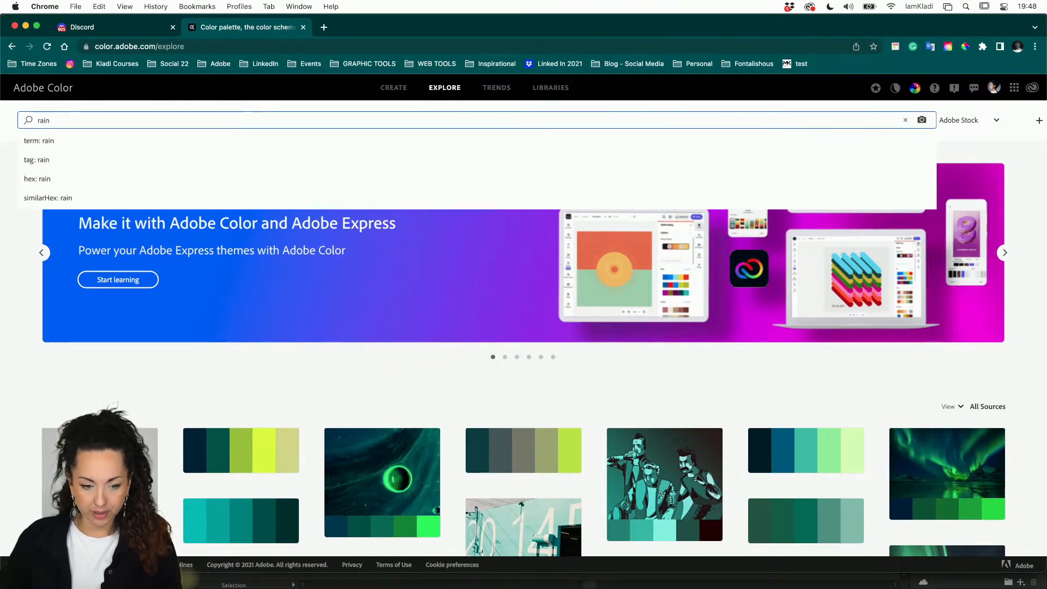
pyautogui.write('bow ')
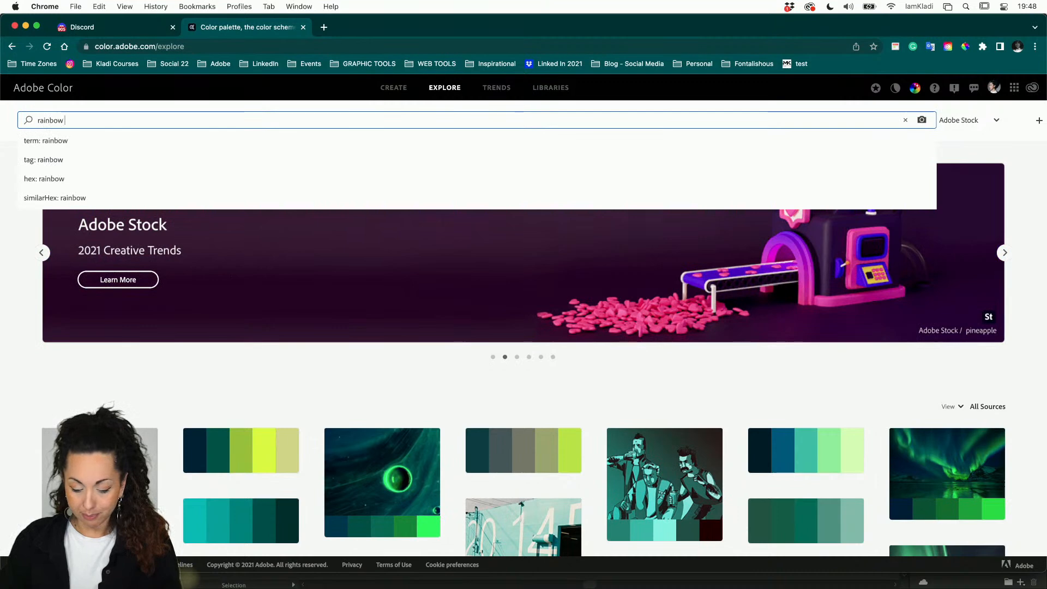
pyautogui.write('[pa')
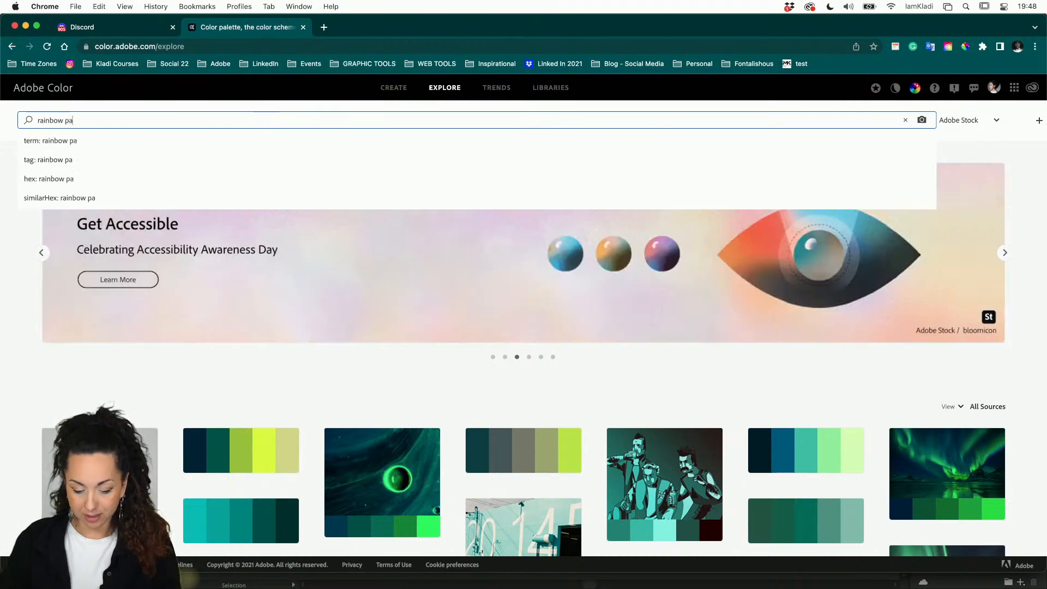
pyautogui.write('st')
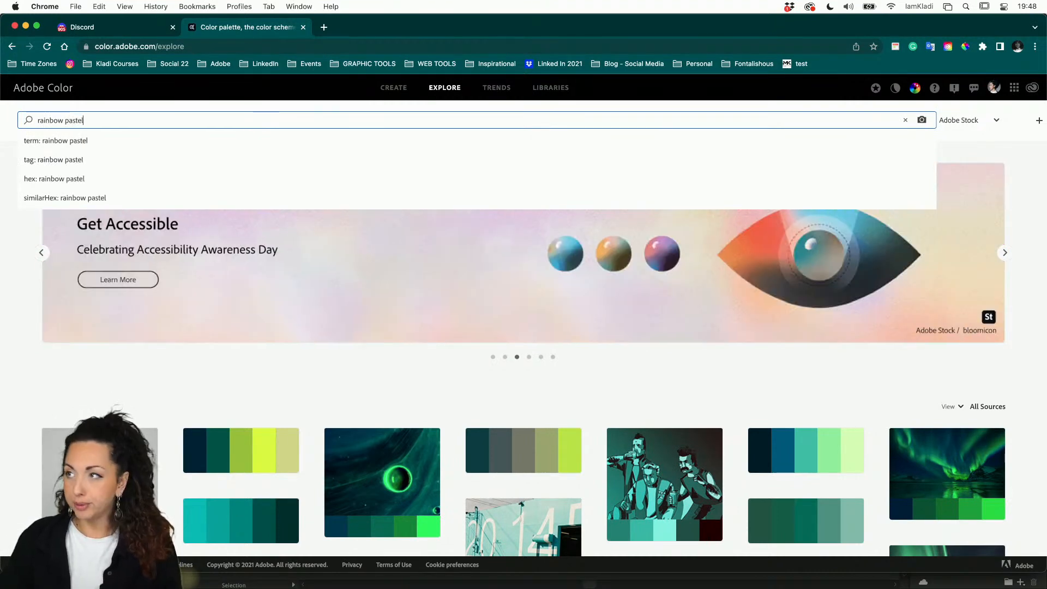
pyautogui.write('el')
pyautogui.press('Return')
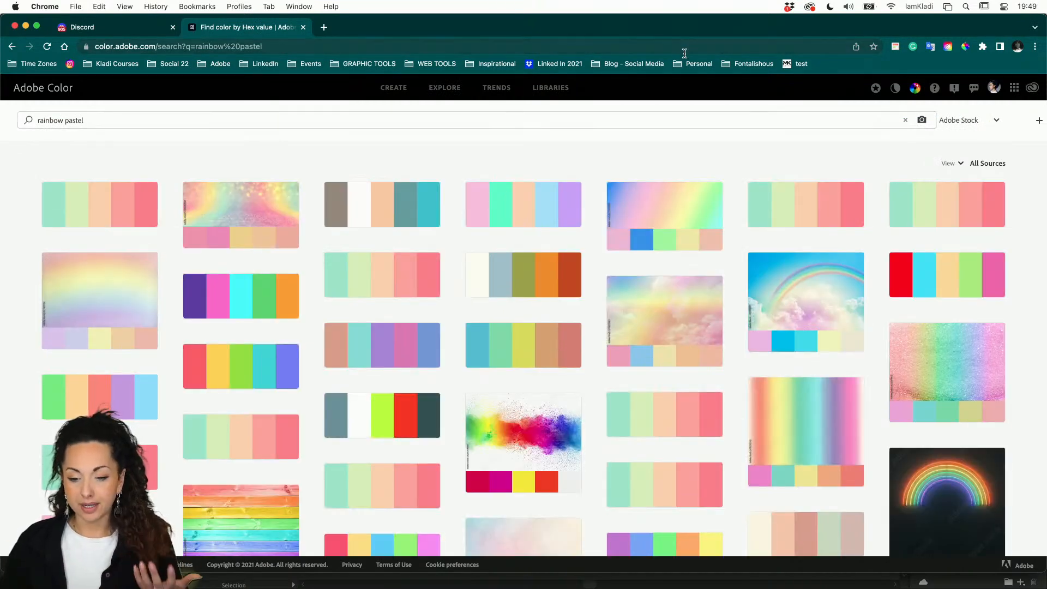
# Step: Set the save library to gradients, add the pastel rainbow theme to it, then go to Create
pyautogui.moveTo(524, 207)
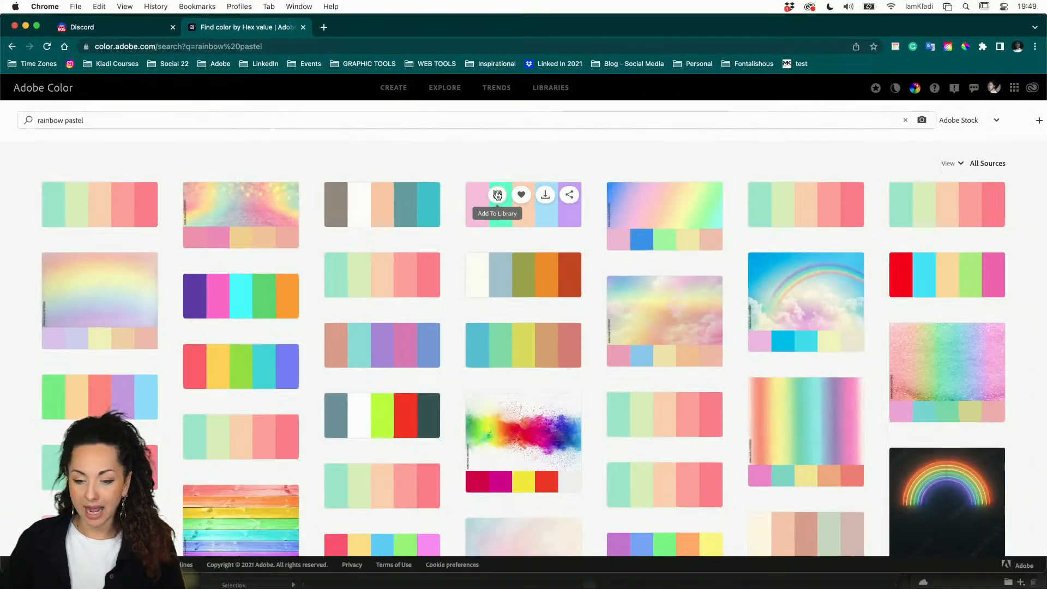
pyautogui.click(497, 195)
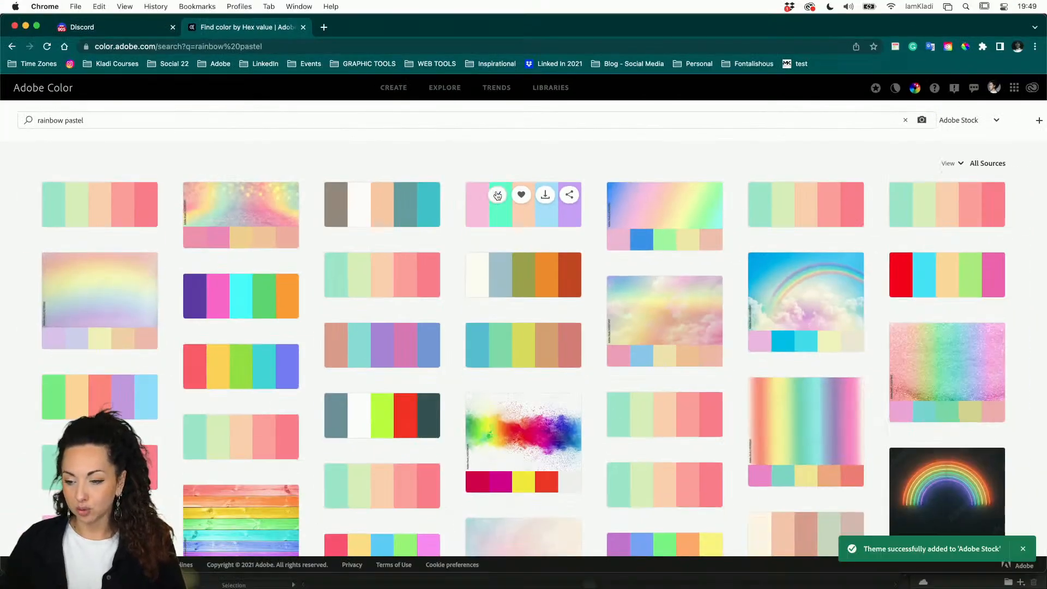
pyautogui.click(996, 123)
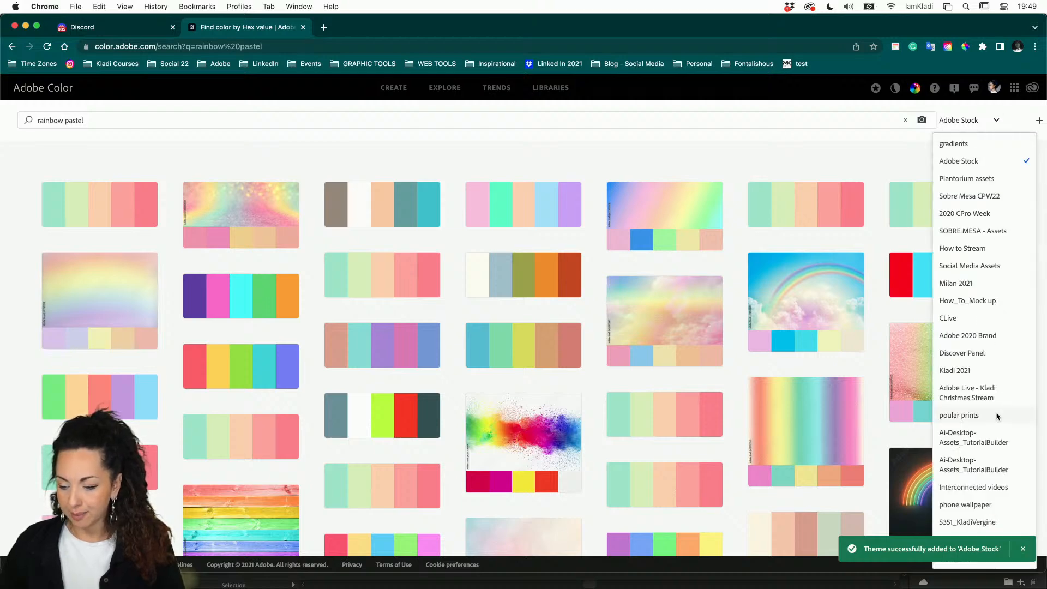
pyautogui.click(985, 145)
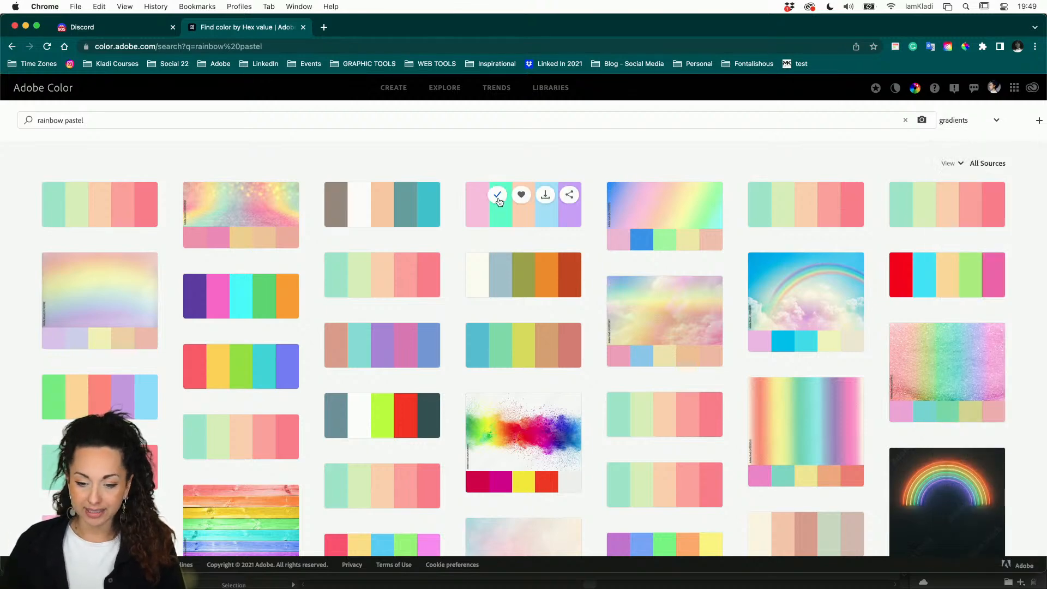
pyautogui.click(499, 202)
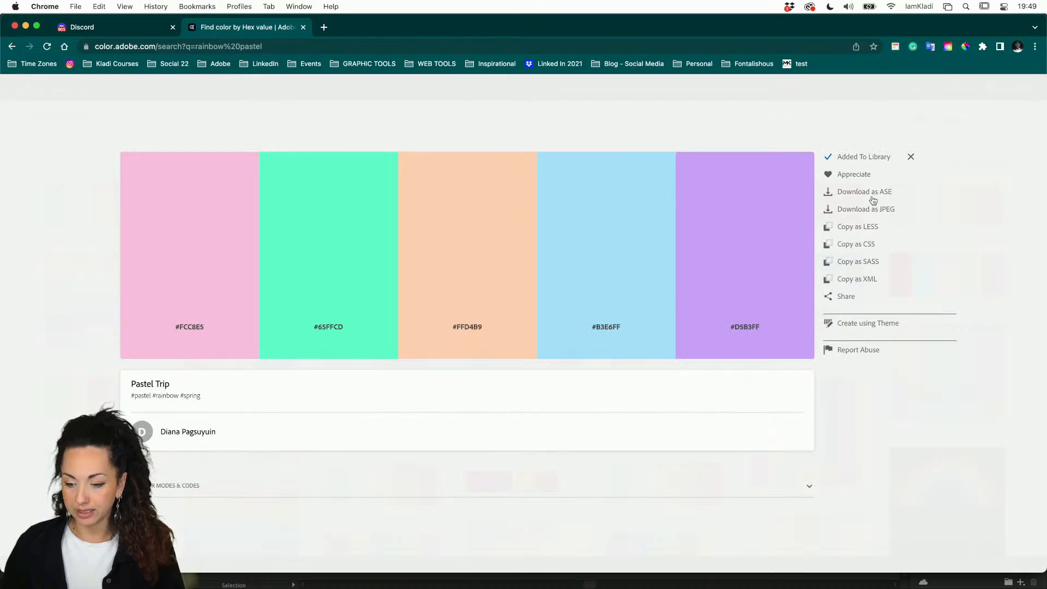
pyautogui.click(910, 157)
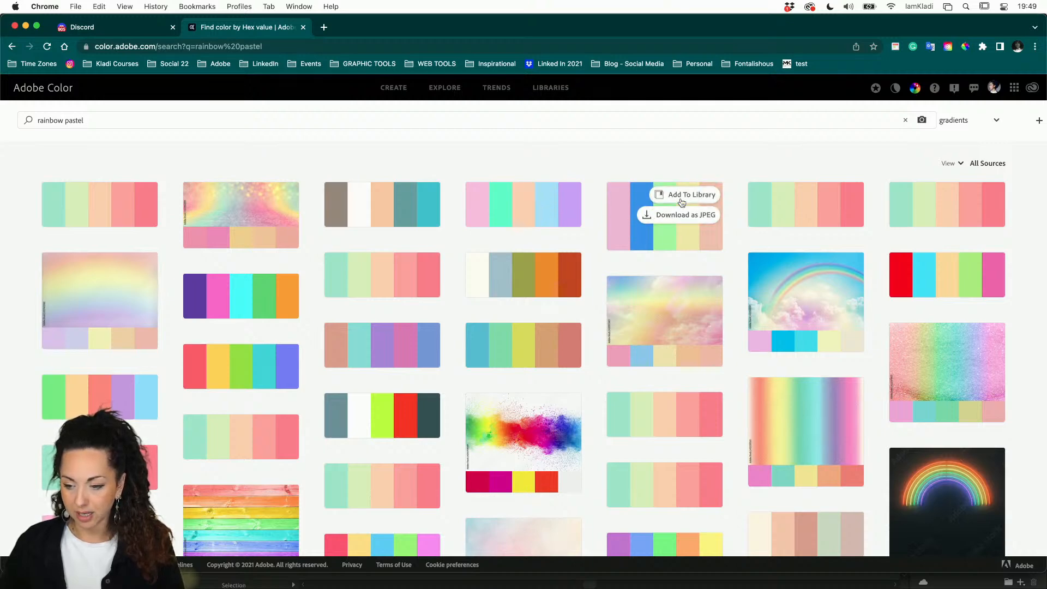
pyautogui.click(682, 203)
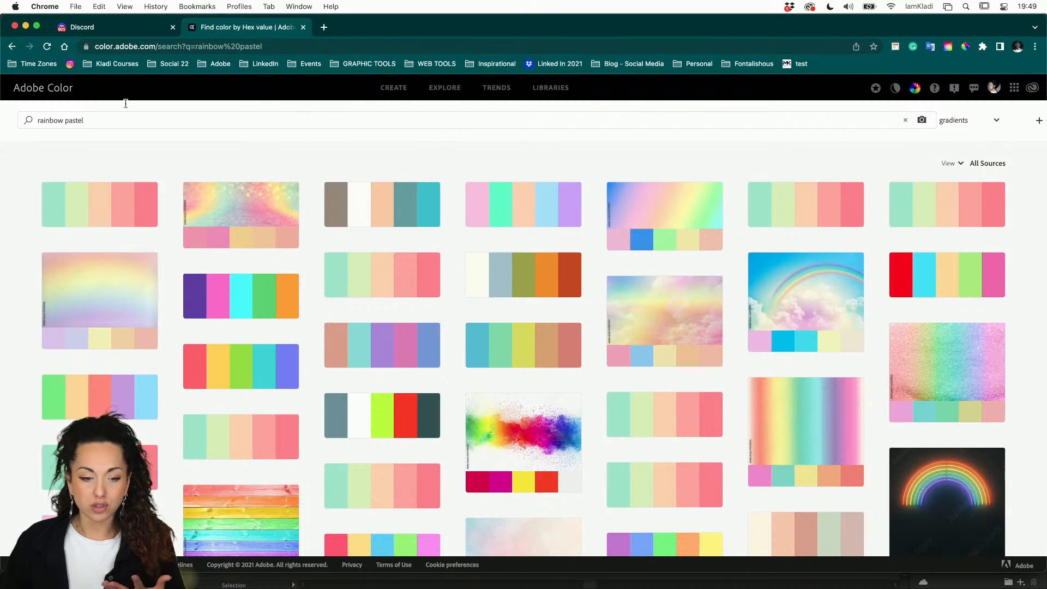
pyautogui.click(65, 91)
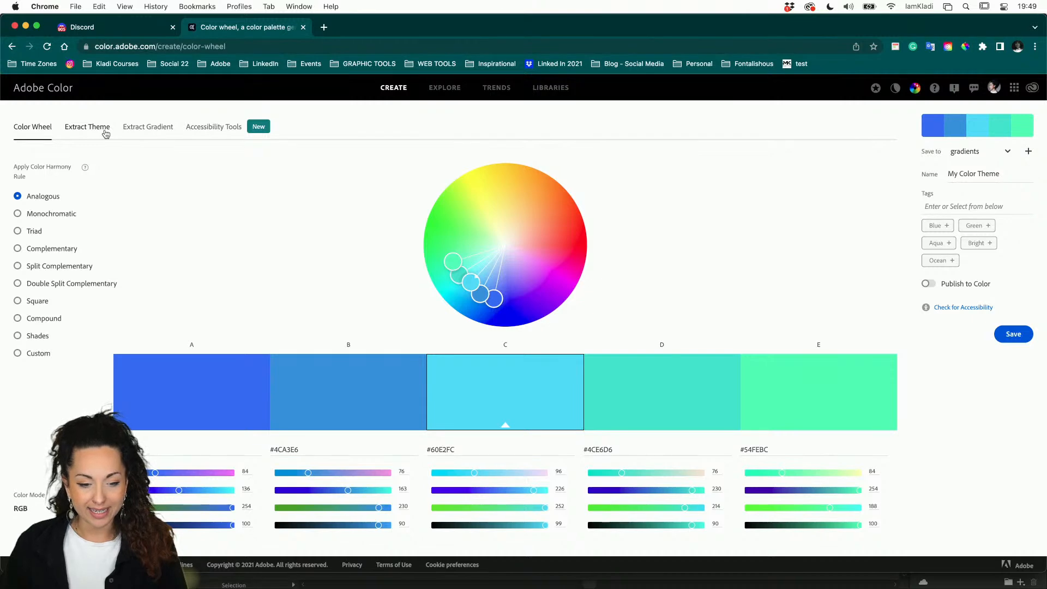
# Step: Open Extract Theme and load the ring screenshot as the source image
pyautogui.click(106, 133)
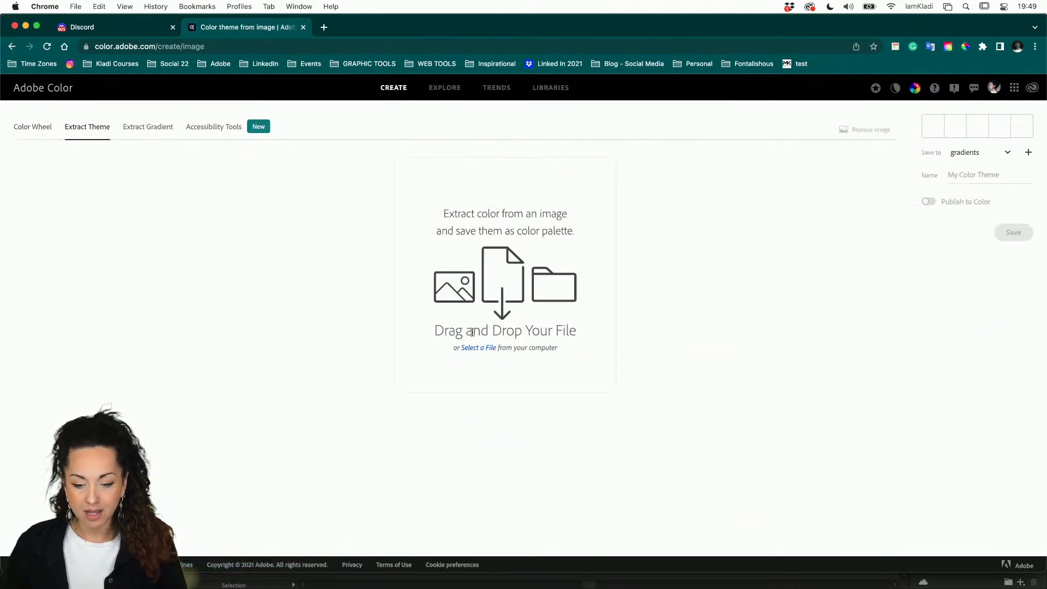
pyautogui.click(473, 351)
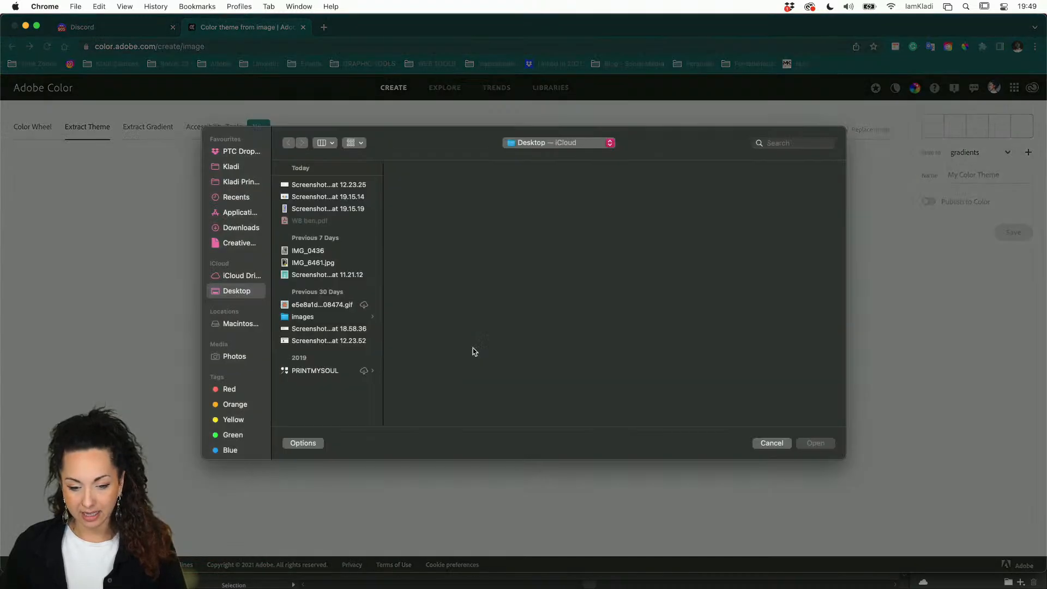
pyautogui.click(316, 210)
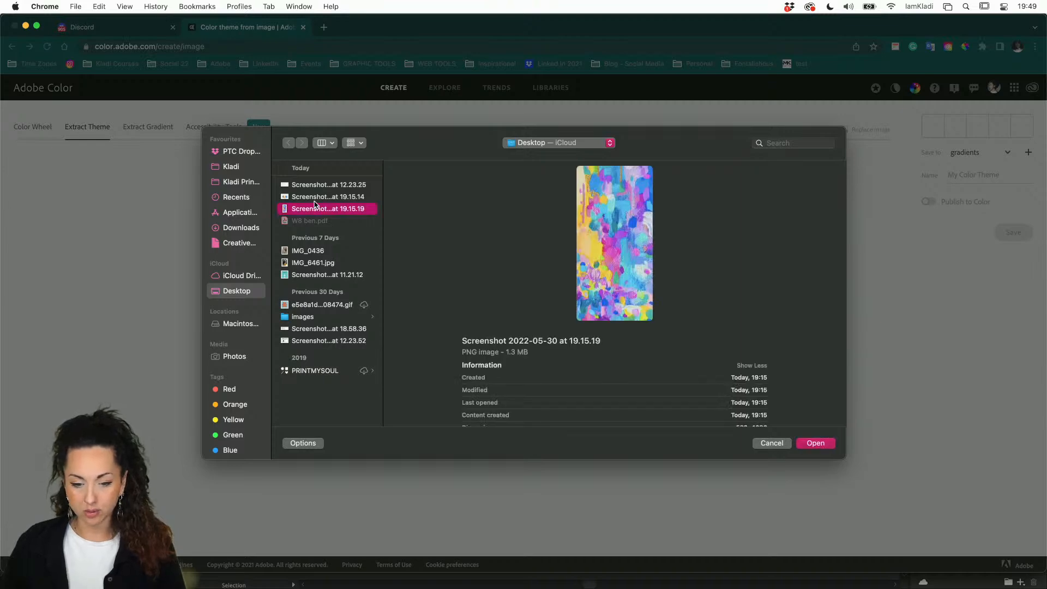
pyautogui.click(314, 201)
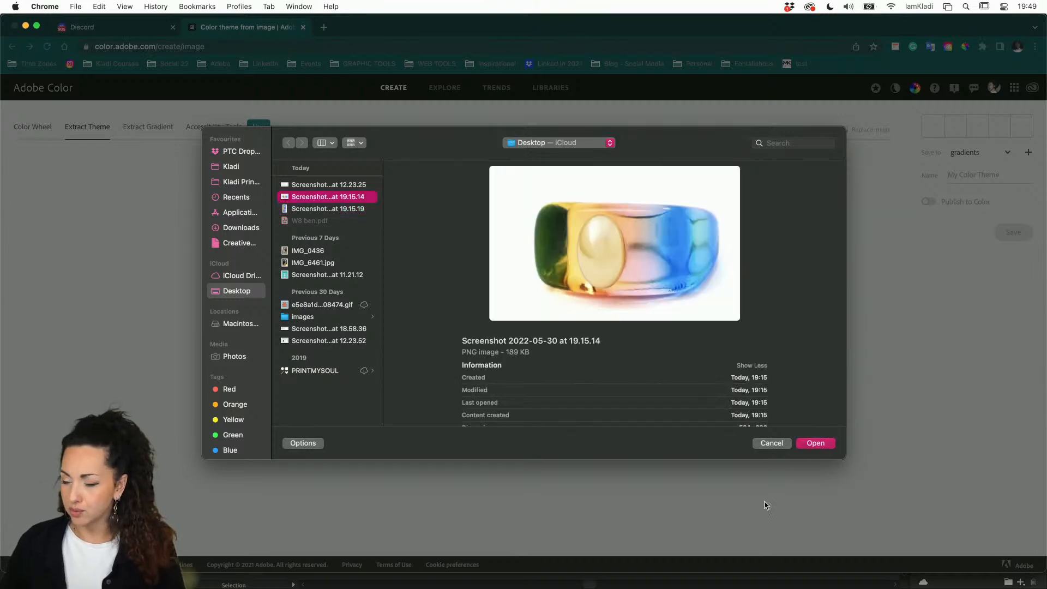
pyautogui.click(812, 442)
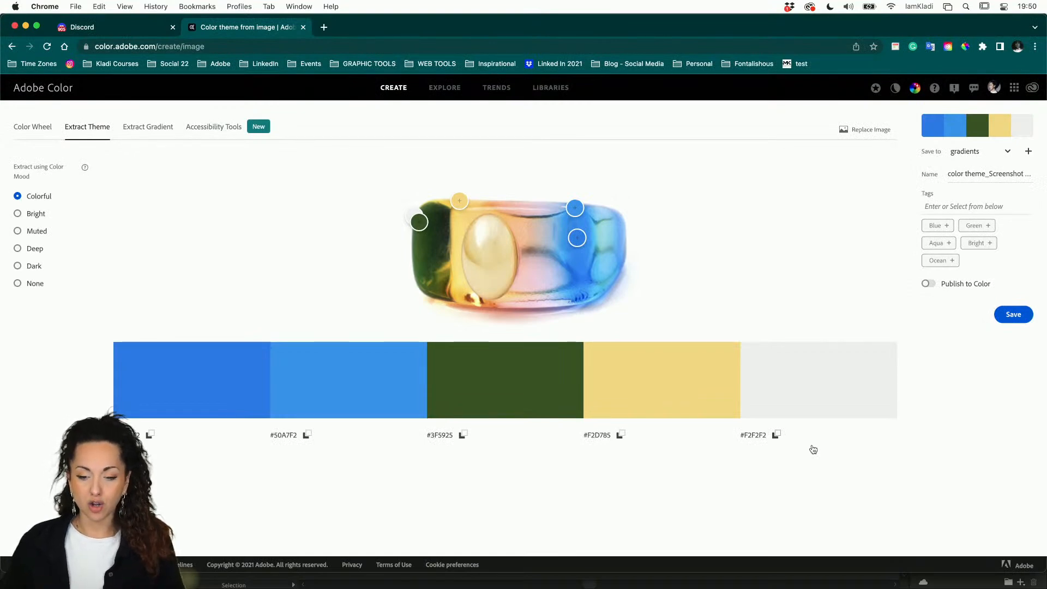
# Step: Position the colour pickers on the ring's pink, olive green, light blue and yellow areas
pyautogui.moveTo(575, 207); pyautogui.dragTo(536, 272)
pyautogui.moveTo(458, 201); pyautogui.dragTo(492, 208)
pyautogui.moveTo(415, 216); pyautogui.dragTo(451, 216)
pyautogui.moveTo(527, 273)
pyautogui.mouseDown()
pyautogui.moveTo(520, 297)
pyautogui.moveTo(523, 268)
pyautogui.moveTo(536, 267)
pyautogui.mouseUp()
pyautogui.moveTo(420, 223); pyautogui.dragTo(434, 277)
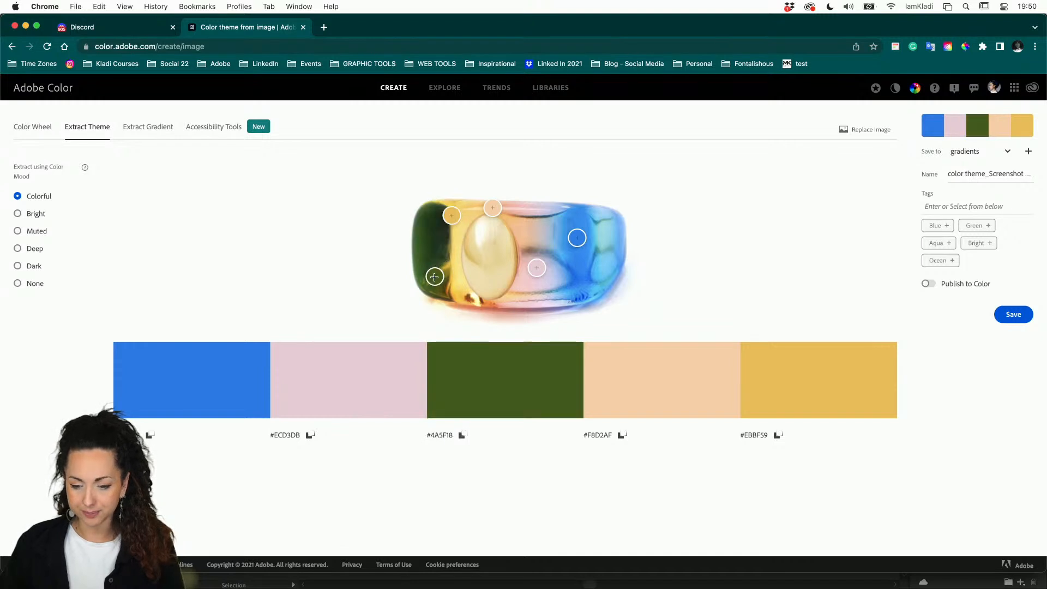
pyautogui.moveTo(457, 214); pyautogui.dragTo(607, 225)
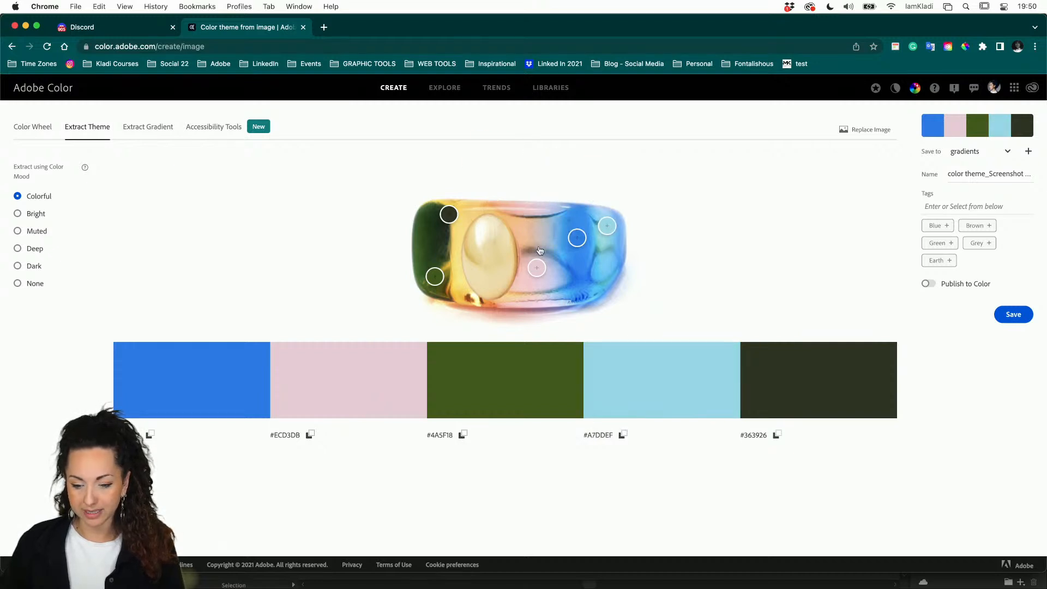
pyautogui.moveTo(450, 214); pyautogui.dragTo(464, 216)
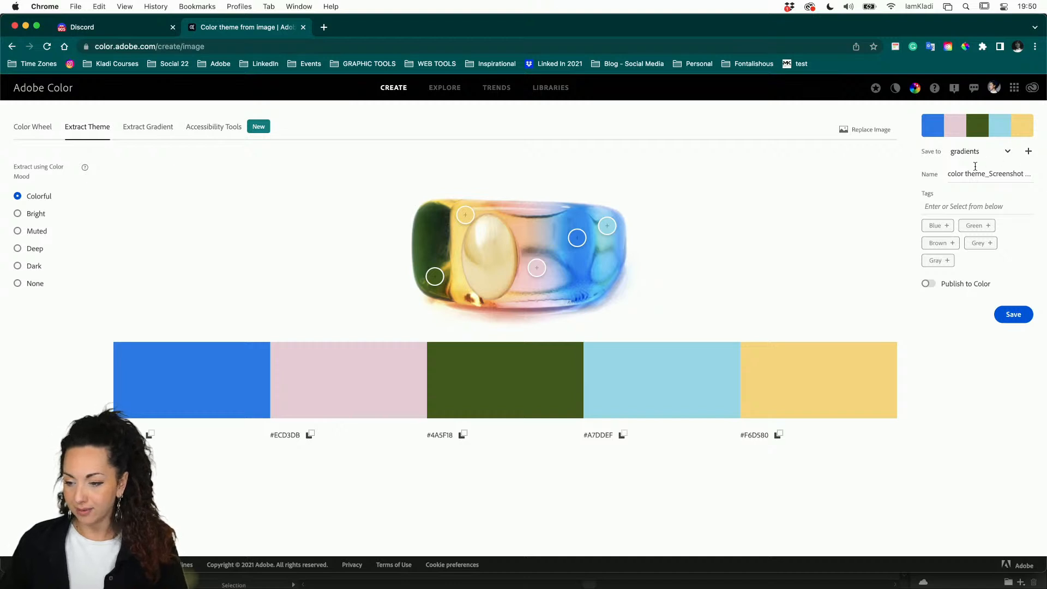
pyautogui.moveTo(949, 175); pyautogui.dragTo(1043, 176)
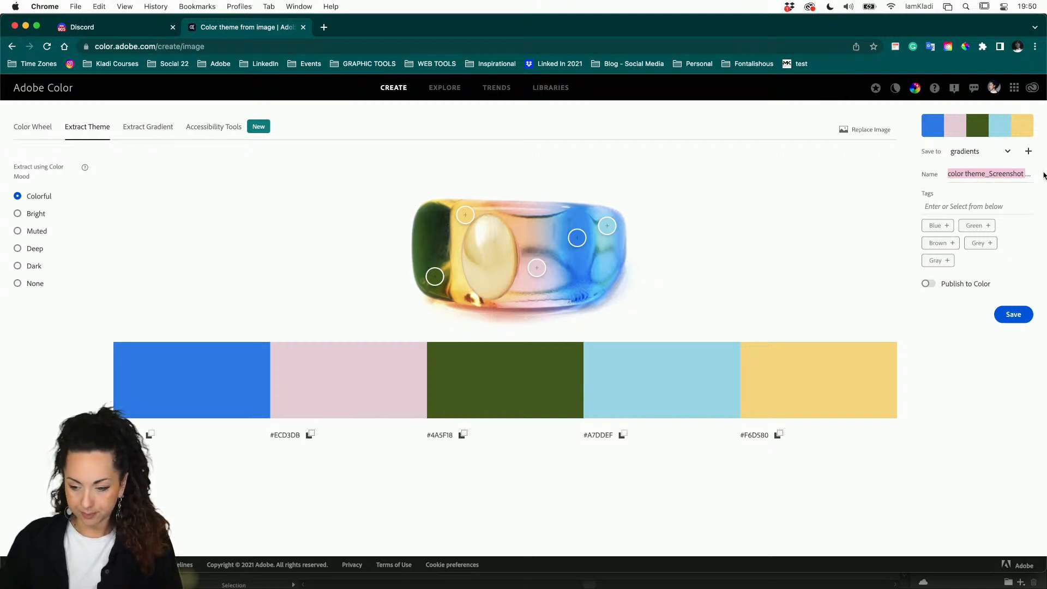
pyautogui.press('Right')
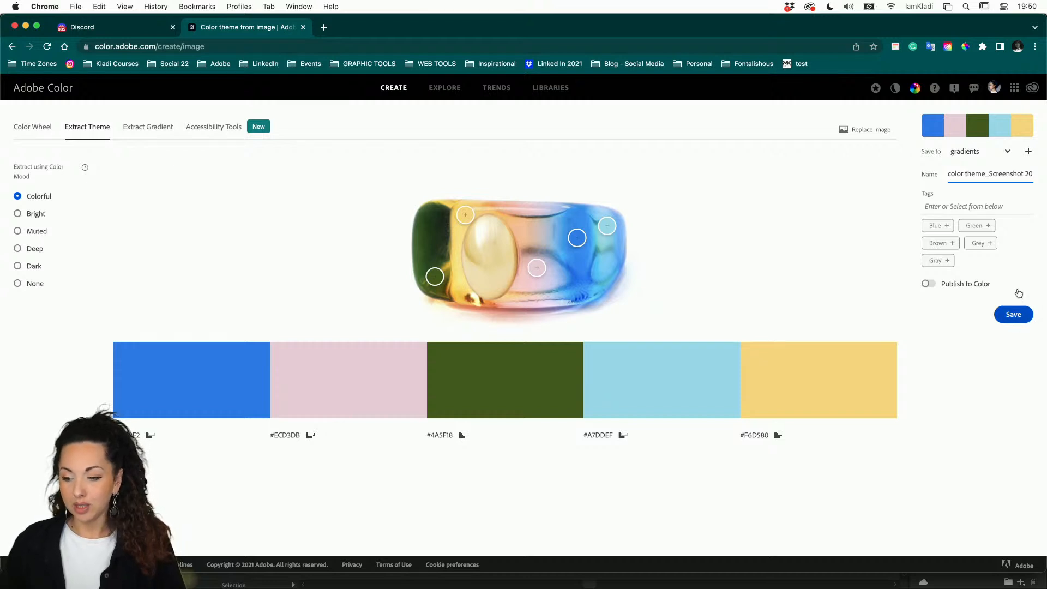
# Step: Save the ring theme to the gradients library and switch back to Illustrator to see it
pyautogui.click(1027, 153)
pyautogui.click(1005, 241)
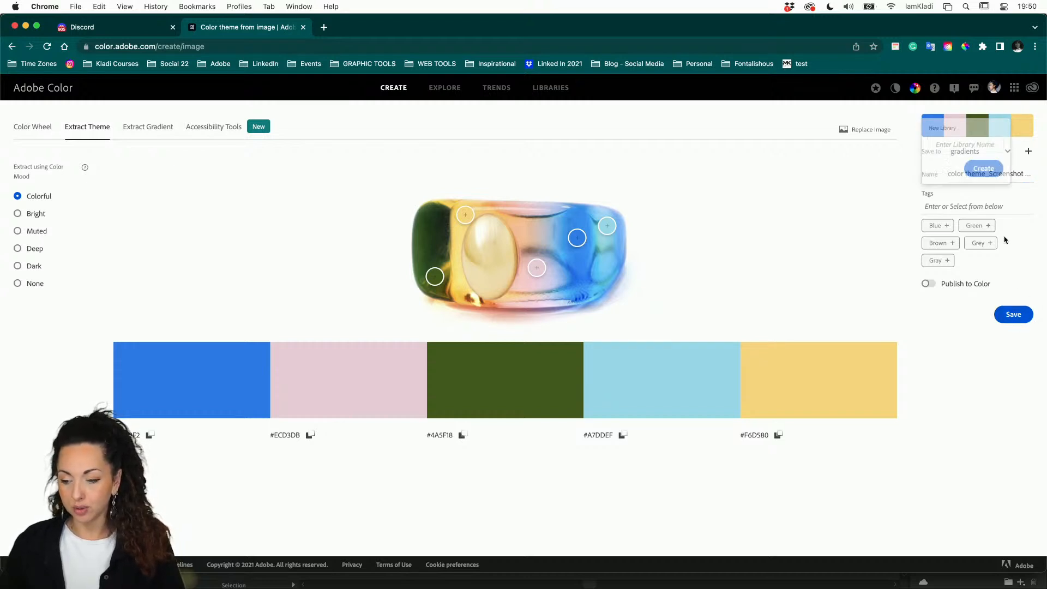
pyautogui.click(1026, 154)
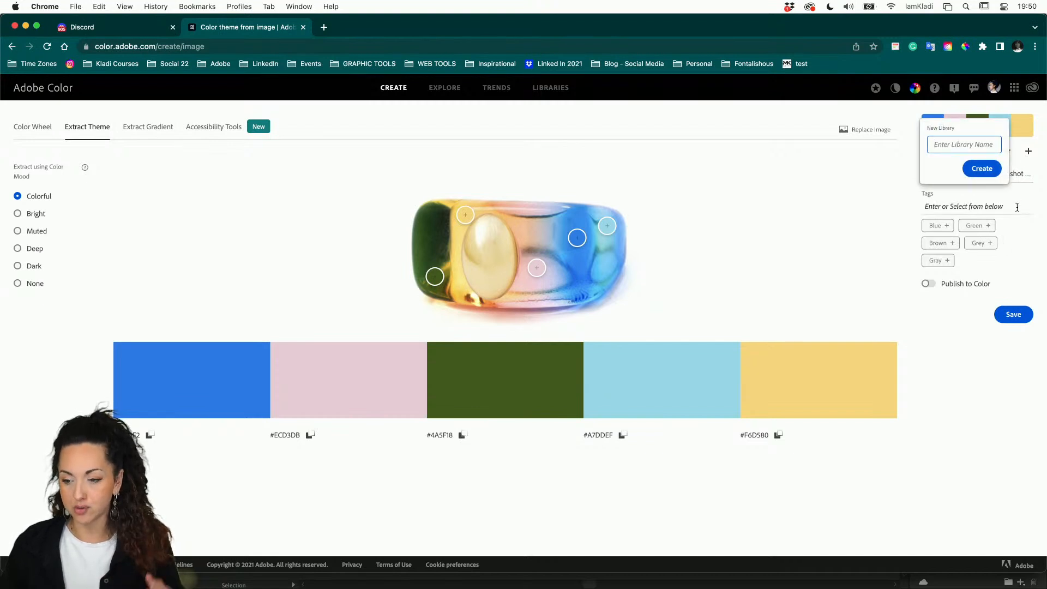
pyautogui.click(1016, 235)
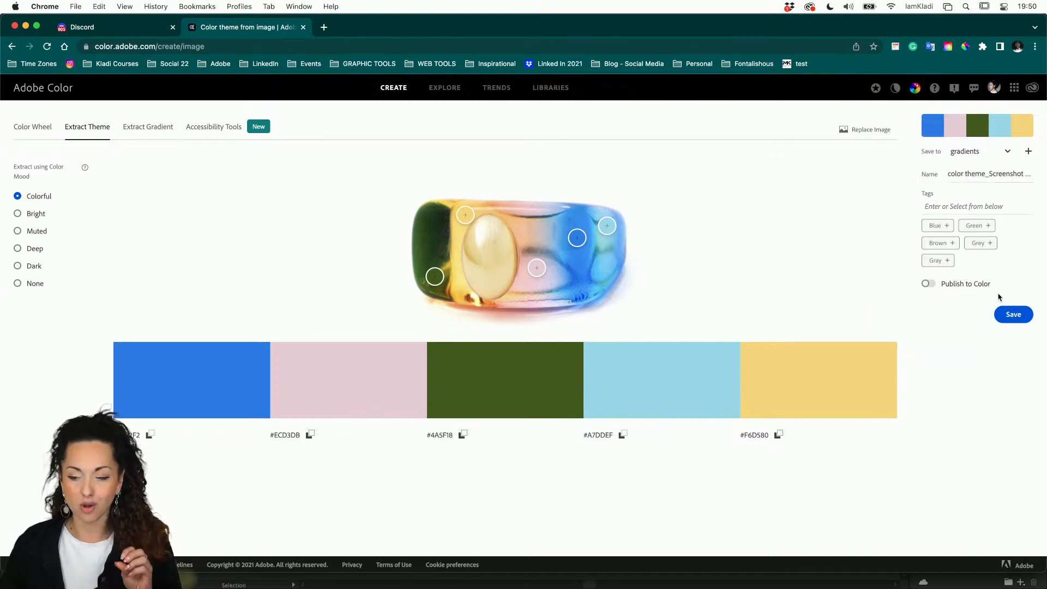
pyautogui.click(1010, 321)
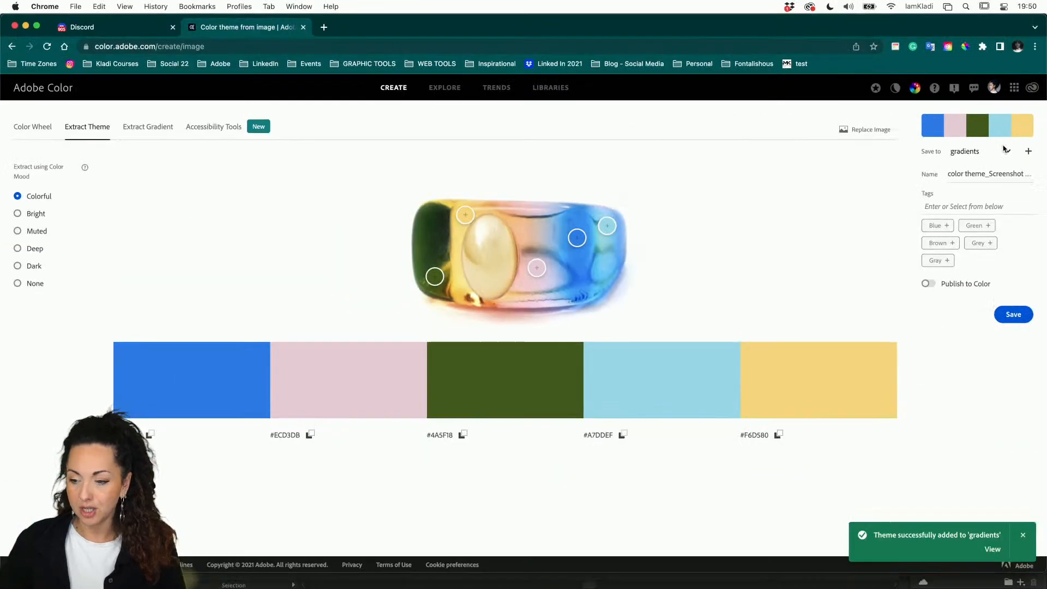
pyautogui.click(1034, 154)
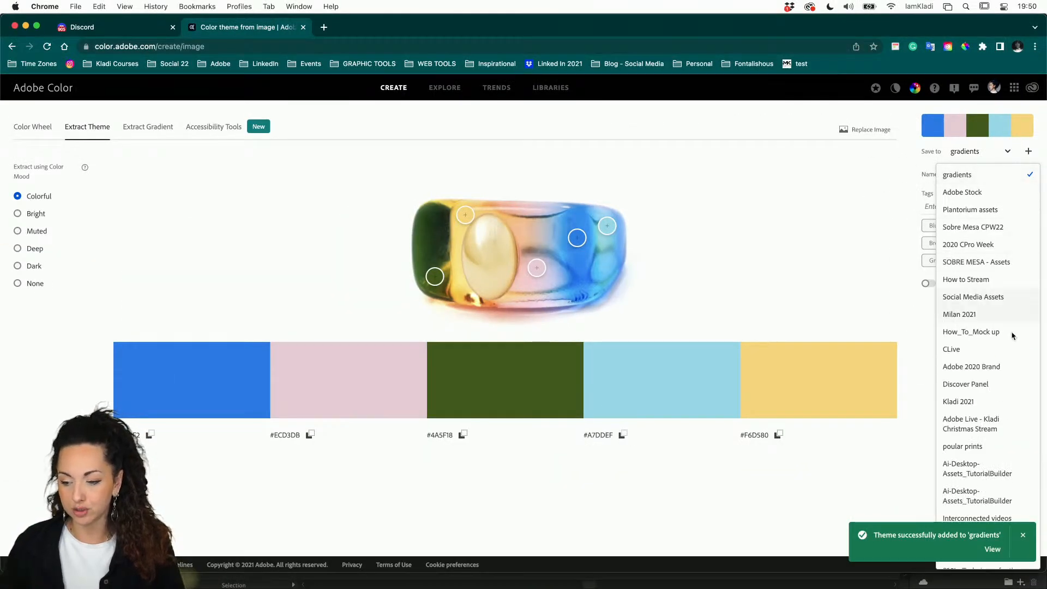
pyautogui.click(891, 446)
pyautogui.moveTo(386, 586)
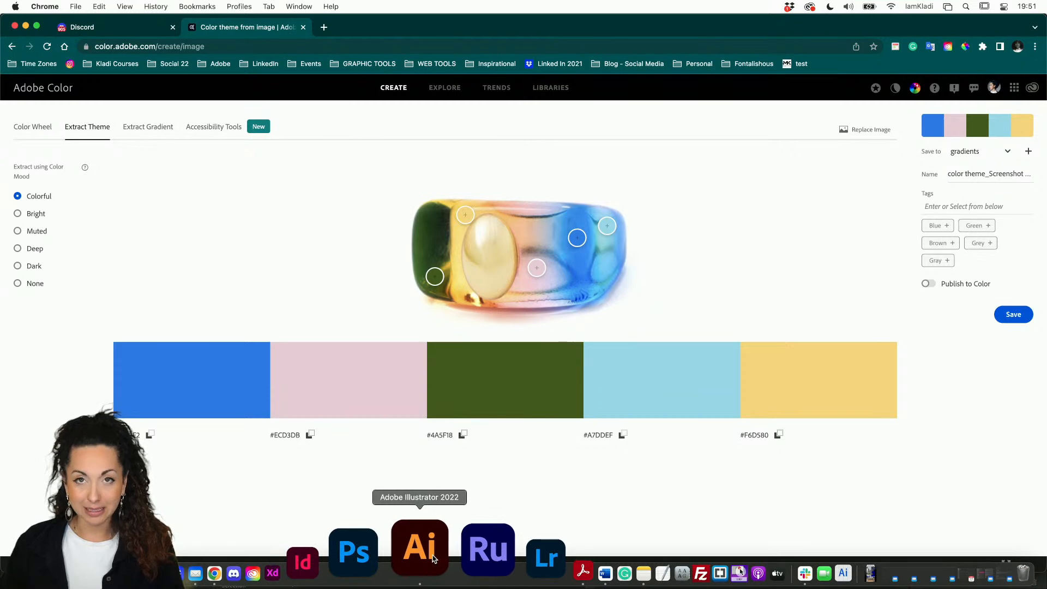
pyautogui.click(434, 559)
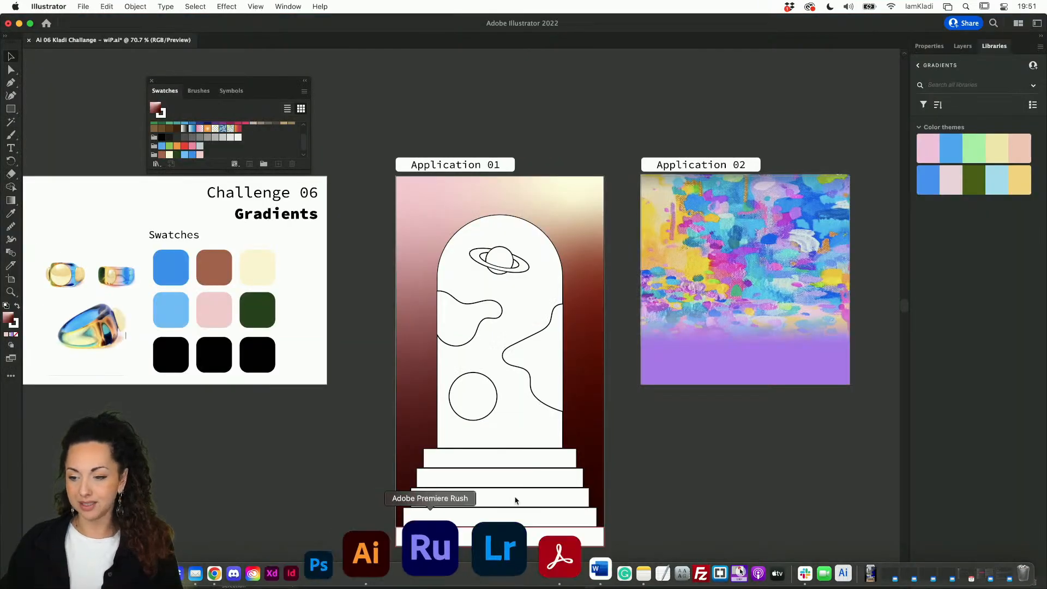
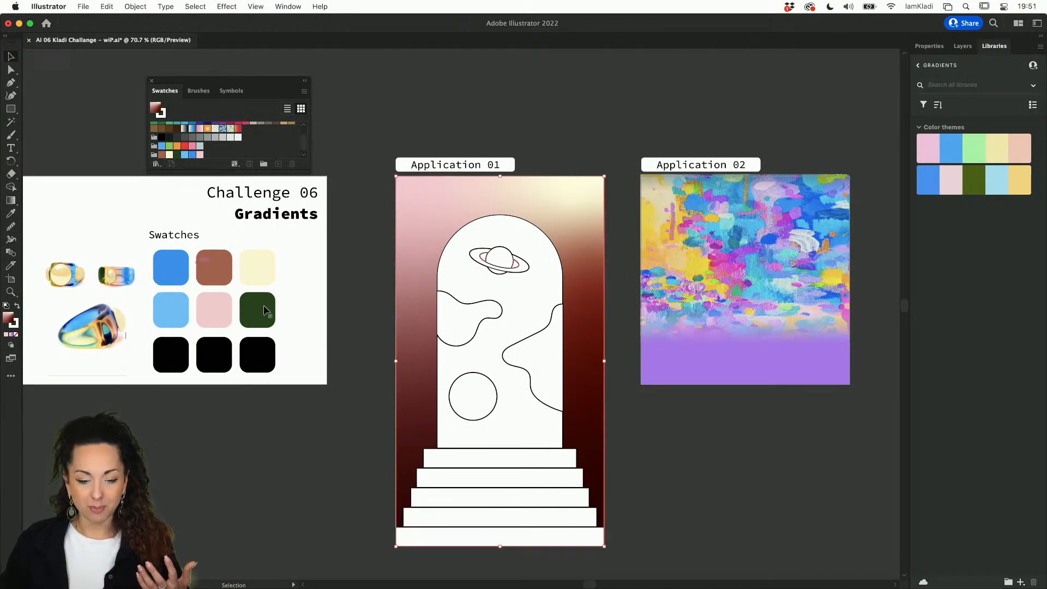
# Step: Delete the nine-colour swatch group and the three ring screenshots from the artboard
pyautogui.click(167, 257)
pyautogui.press('Delete')
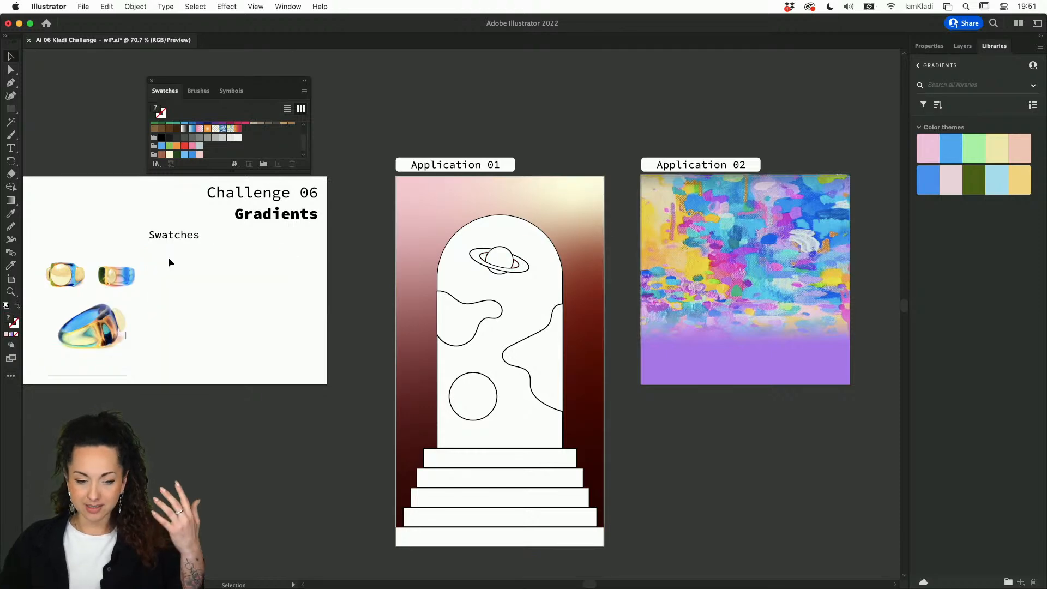
pyautogui.moveTo(155, 324); pyautogui.dragTo(33, 248)
pyautogui.press('Delete')
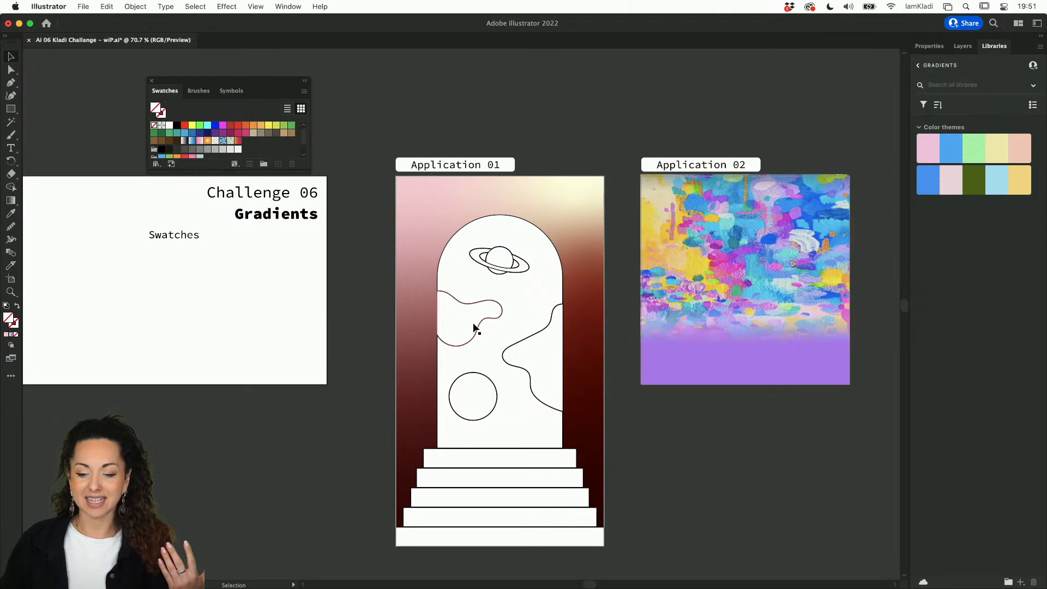
# Step: Give the right wavy blob a freeform gradient with colour points at its top, tip and bottom
pyautogui.click(525, 350)
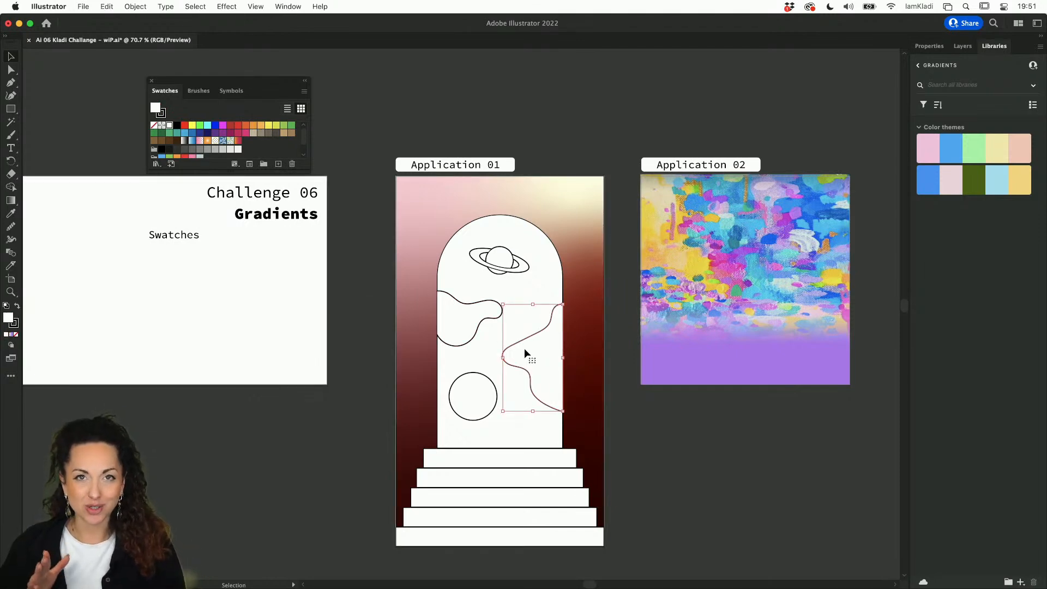
pyautogui.press('g')
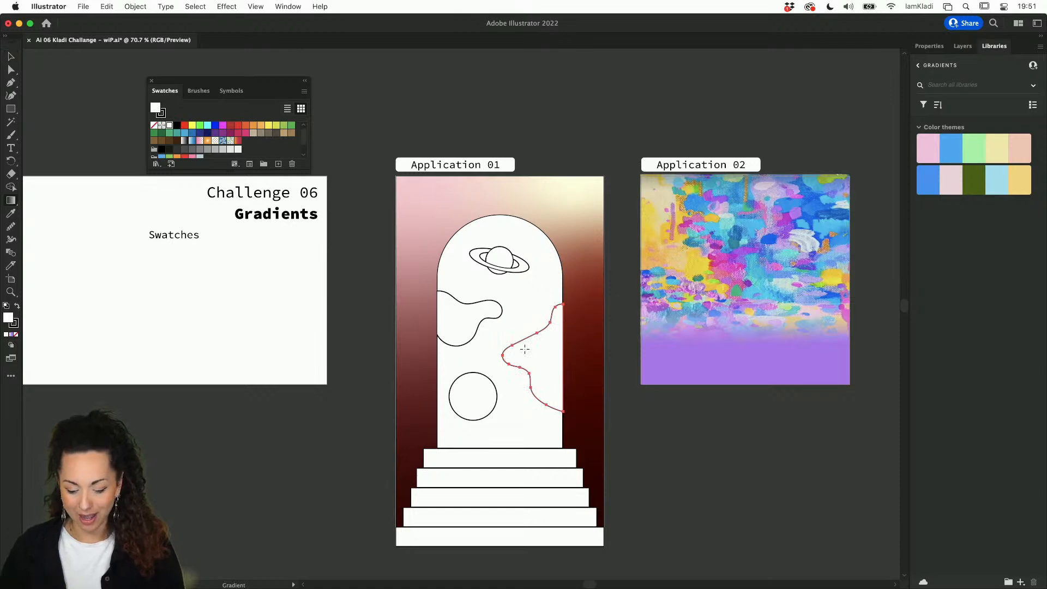
pyautogui.click(928, 46)
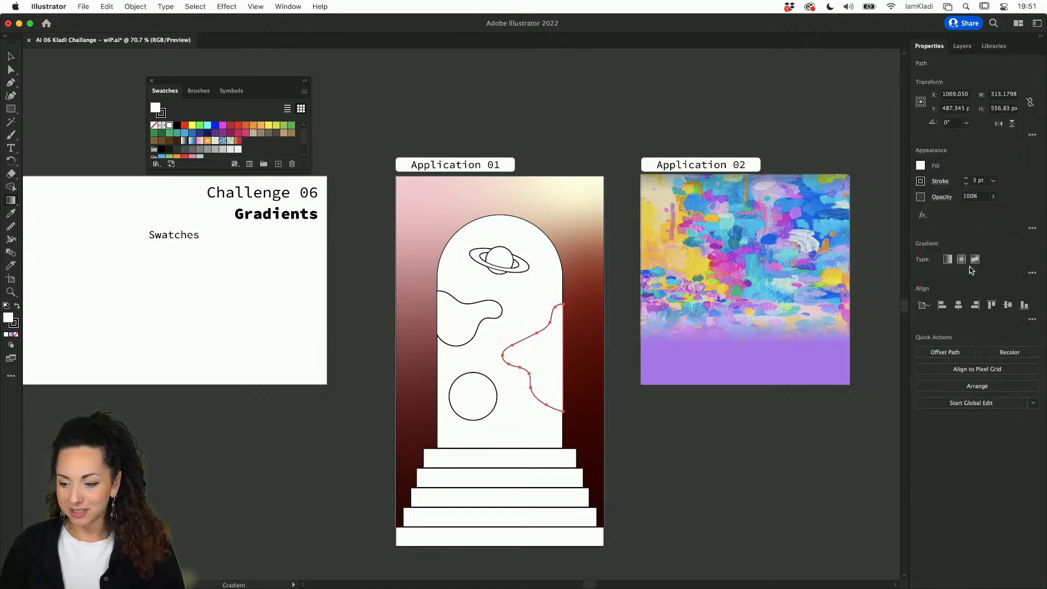
pyautogui.click(975, 262)
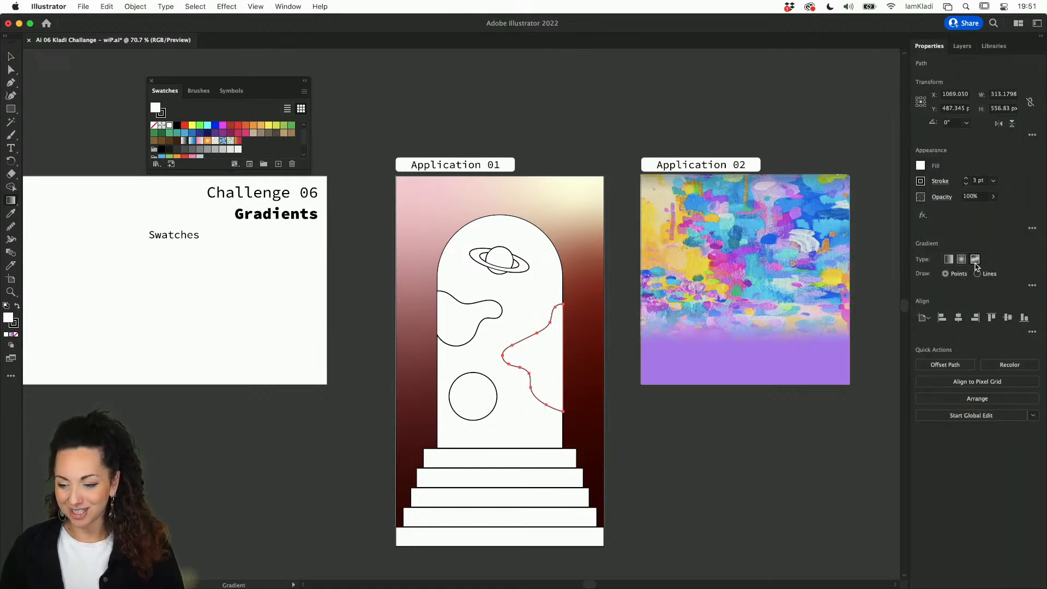
pyautogui.click(555, 331)
pyautogui.click(530, 350)
pyautogui.click(548, 381)
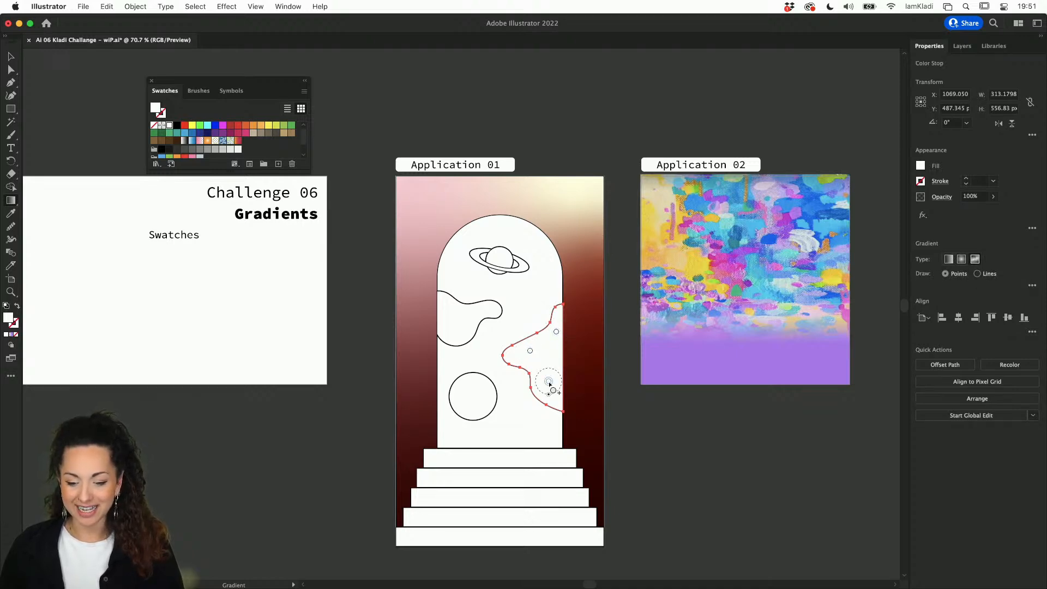
# Step: Colour the right blob's gradient points pink, blue and cream yellow from the library colour theme
pyautogui.click(993, 46)
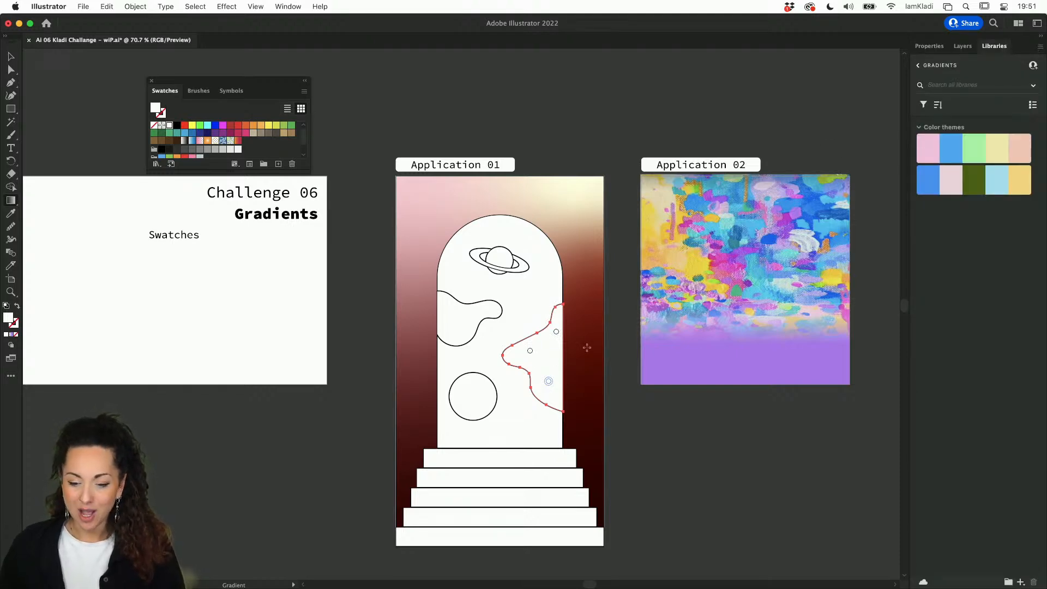
pyautogui.click(931, 152)
pyautogui.click(556, 331)
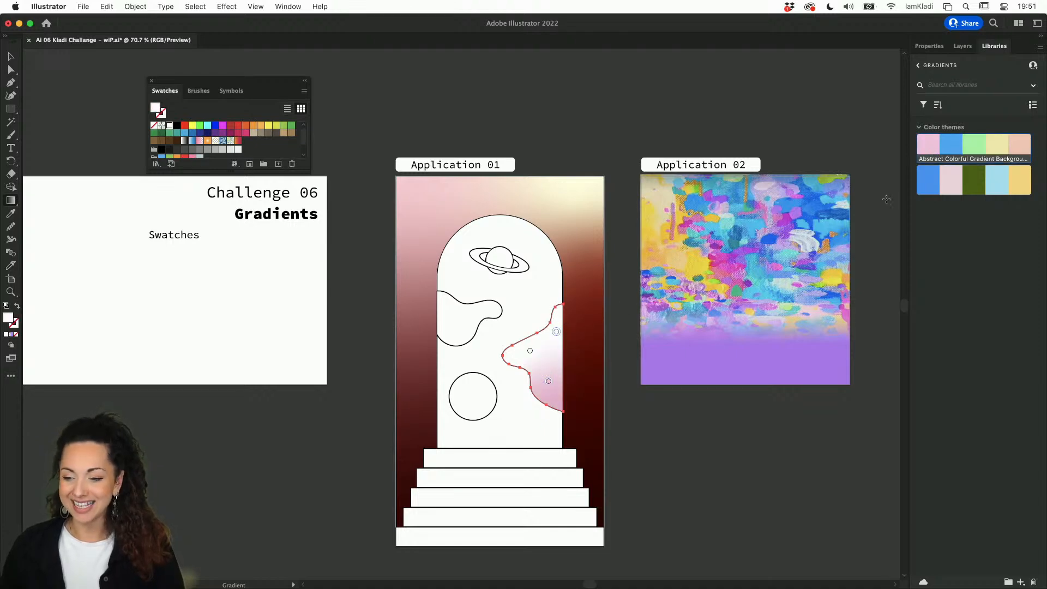
pyautogui.click(952, 149)
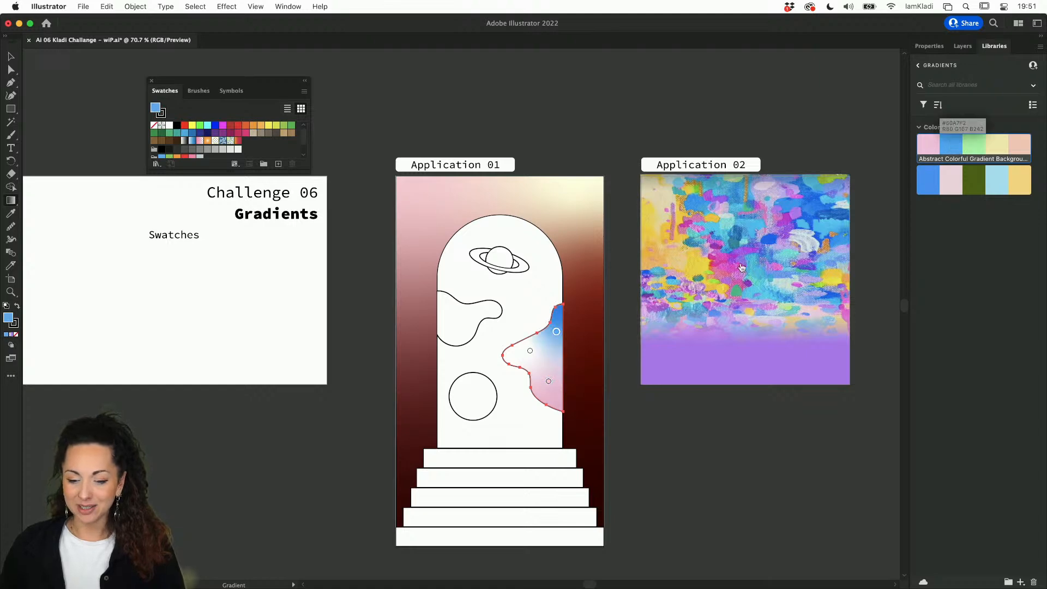
pyautogui.click(530, 351)
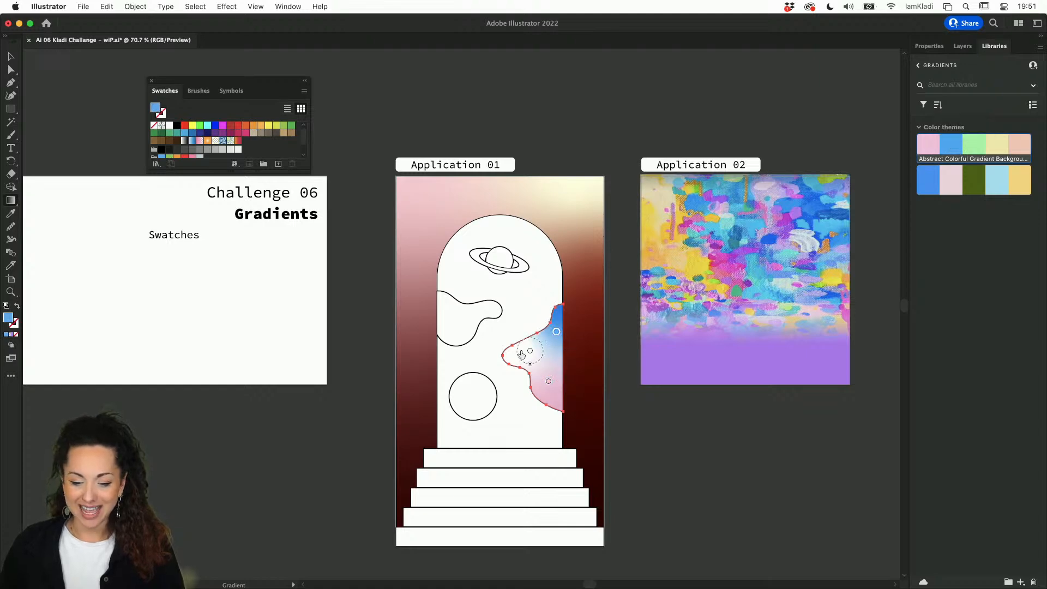
pyautogui.click(1006, 144)
pyautogui.click(1006, 144)
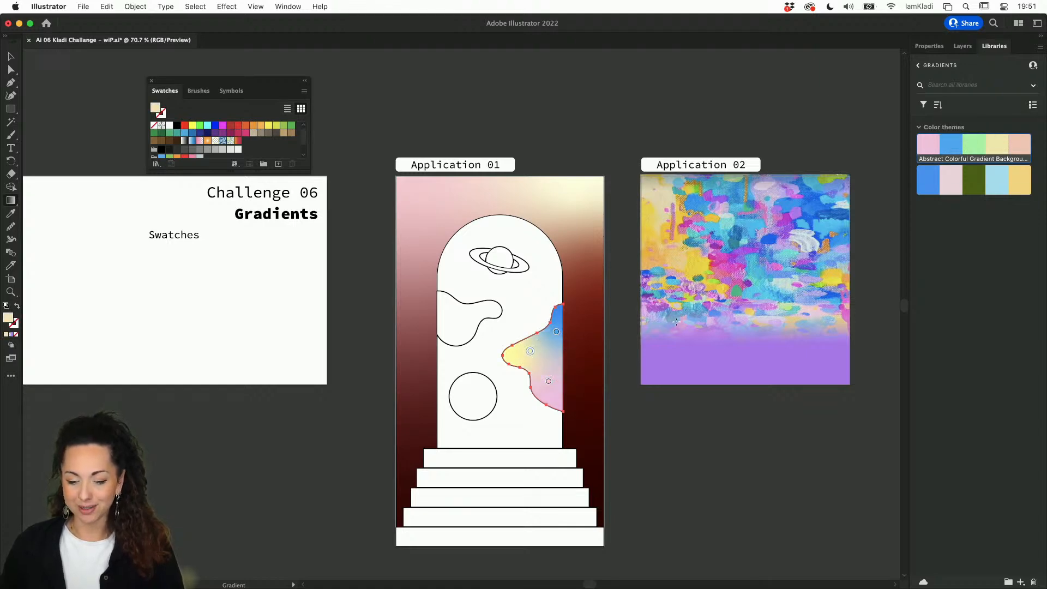
pyautogui.press('v')
pyautogui.click(470, 322)
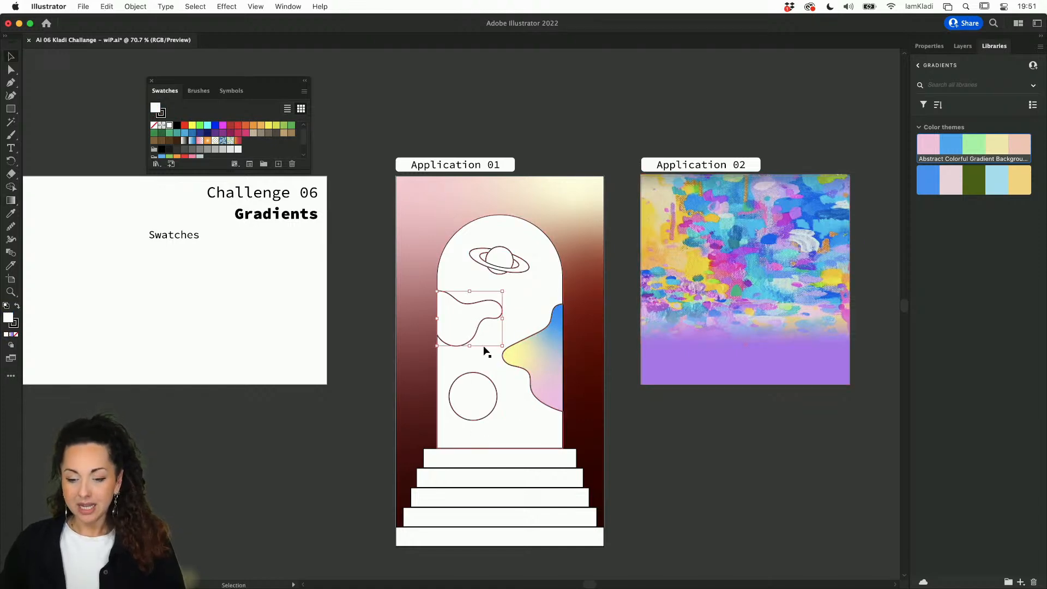
# Step: Eyedrop the right blob's freeform gradient onto the left wavy blob
pyautogui.scroll(3, 483, 348)
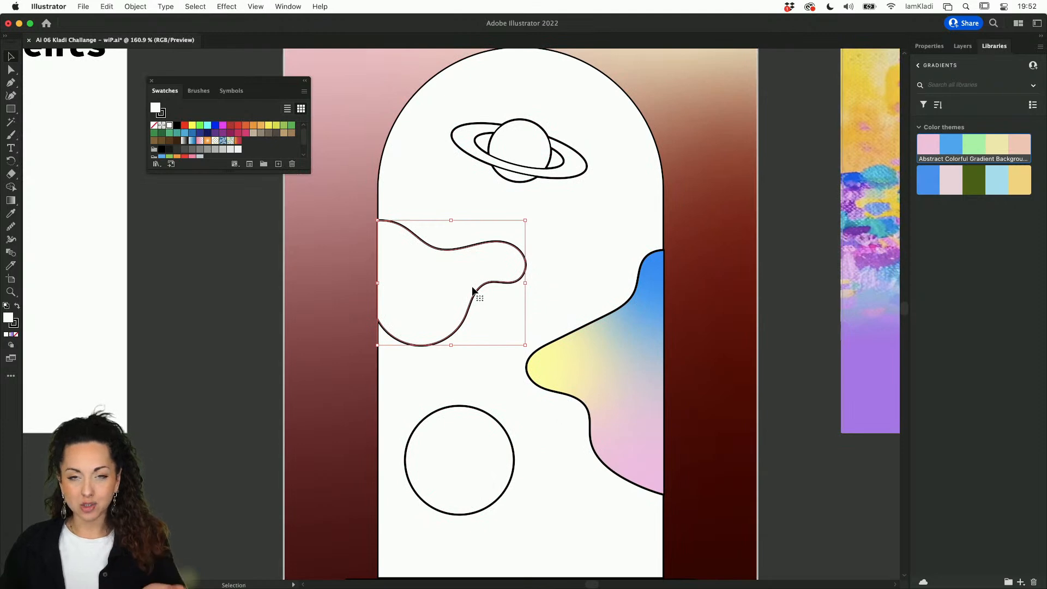
pyautogui.scroll(-2, 472, 292)
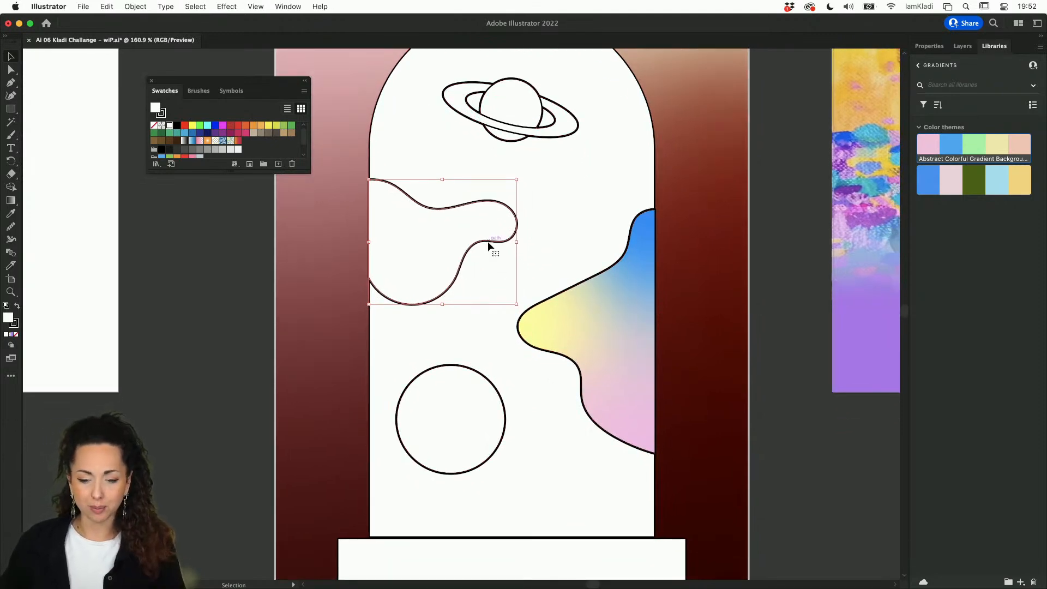
pyautogui.press('i')
pyautogui.click(592, 304)
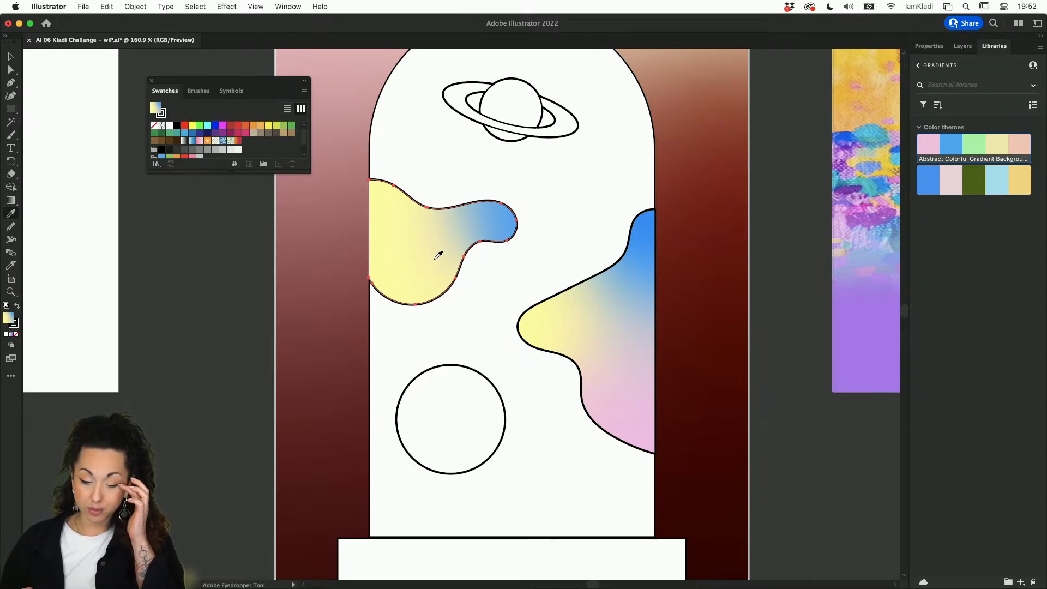
# Step: Add a new gradient point near the left blob's bottom and colour it pink
pyautogui.press('g')
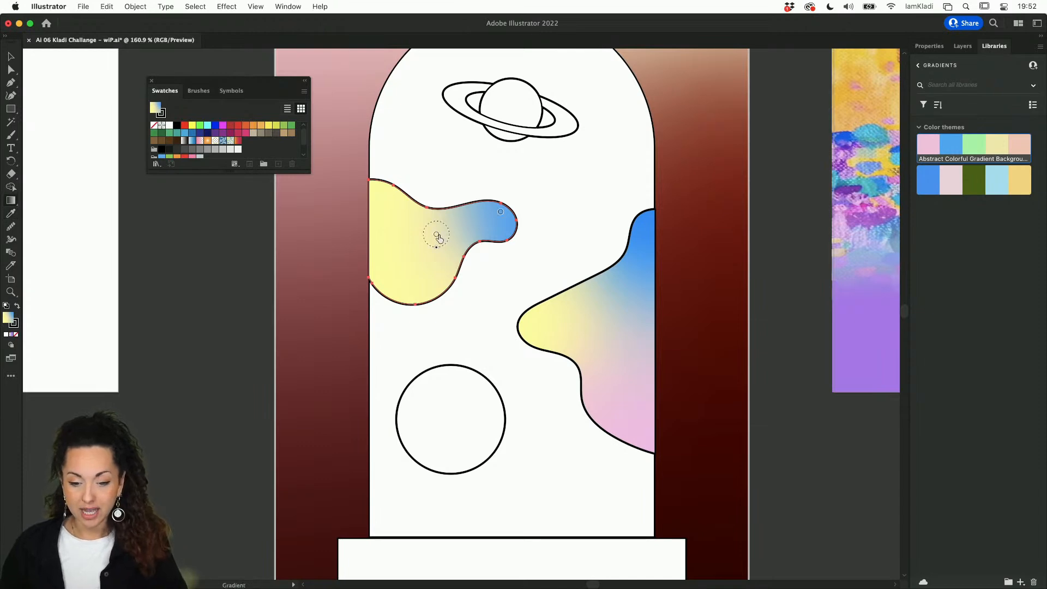
pyautogui.click(409, 234)
pyautogui.doubleClick(441, 263)
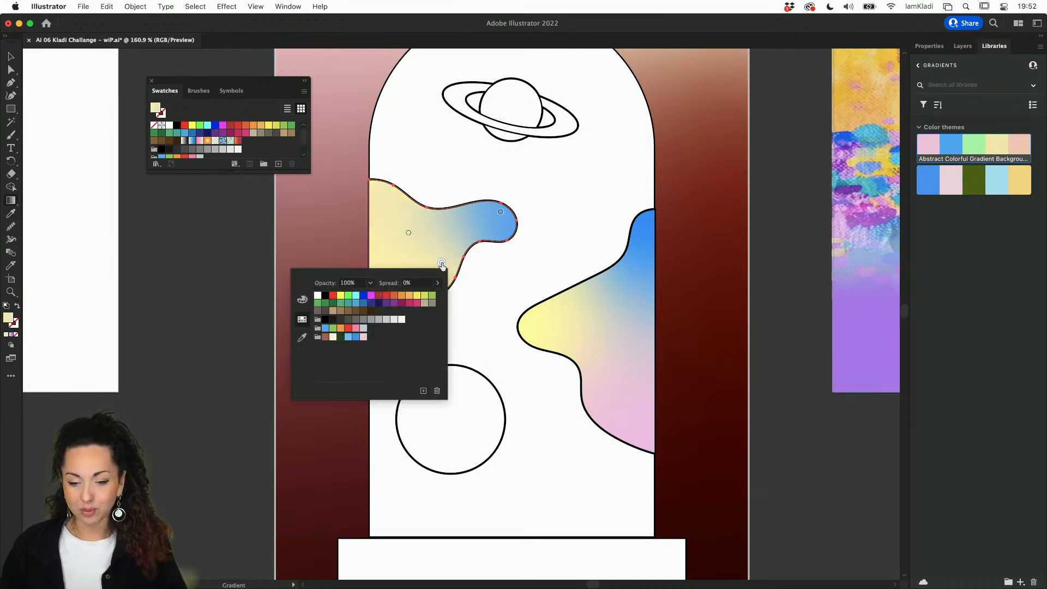
pyautogui.click(1016, 149)
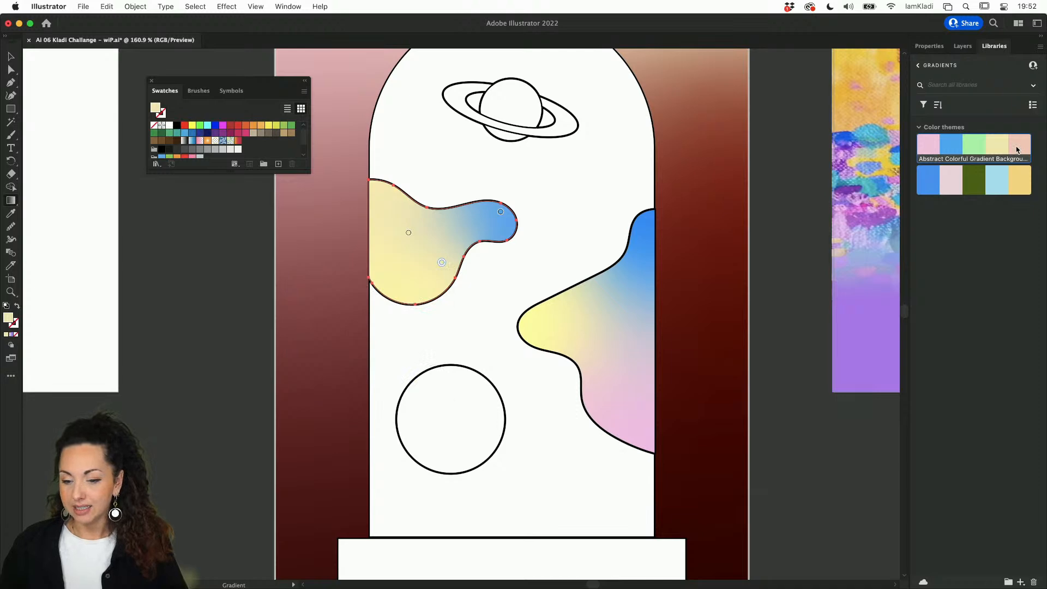
pyautogui.click(927, 145)
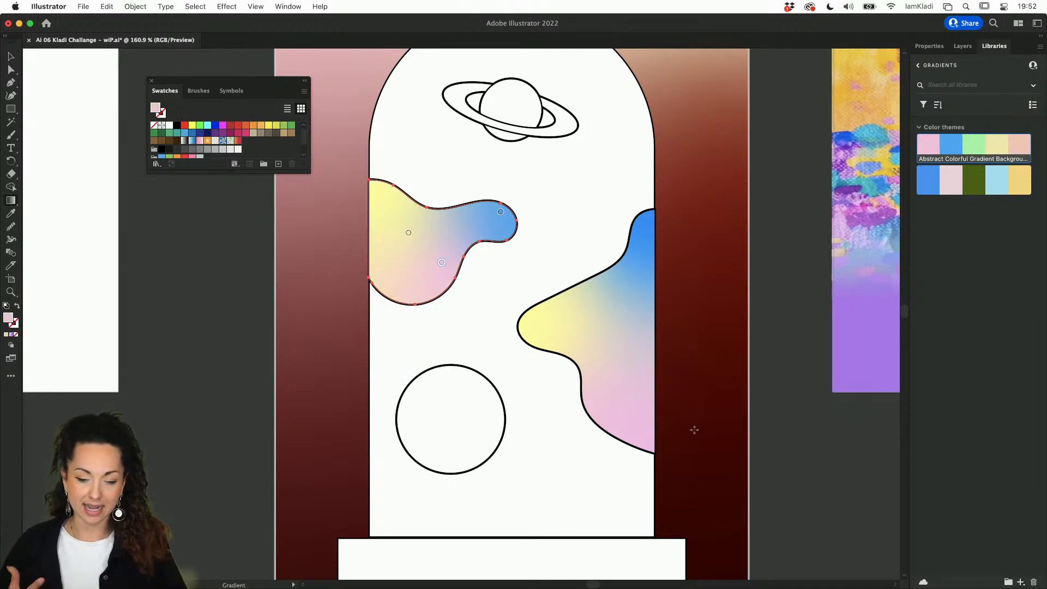
pyautogui.press('v')
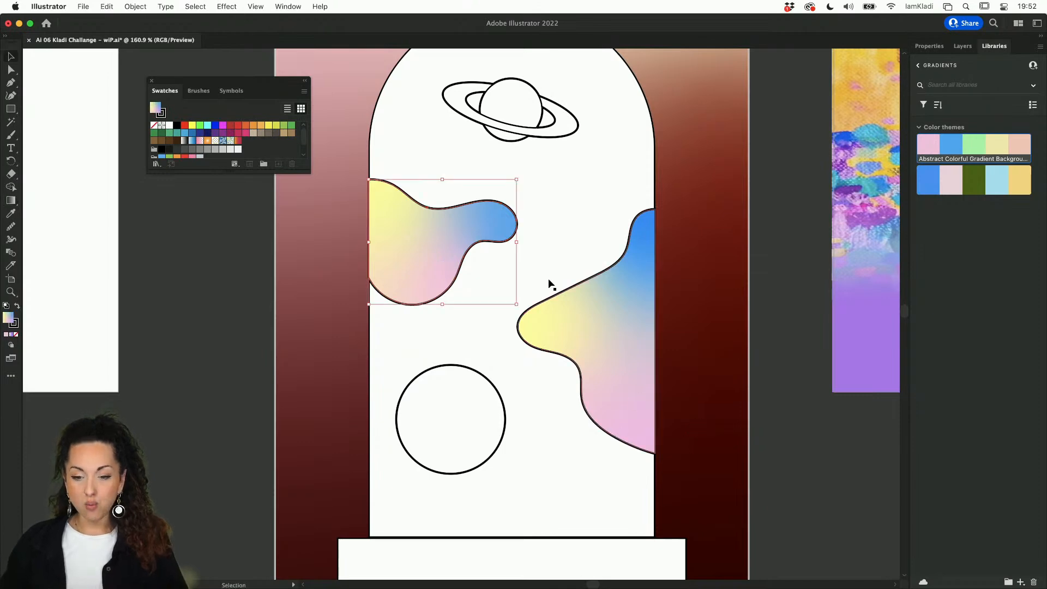
pyautogui.scroll(5, 535, 247)
pyautogui.scroll(3, 535, 248)
pyautogui.click(524, 149)
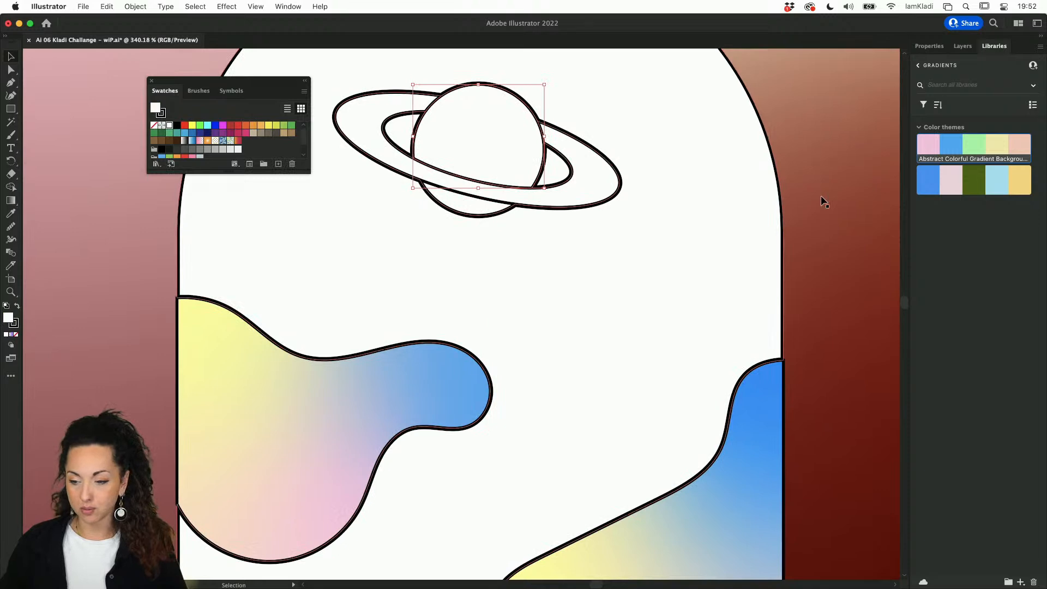
# Step: Apply a default gradient to the planet sphere and reselect the sphere
pyautogui.press('super+a')
pyautogui.press('g')
pyautogui.click(520, 139)
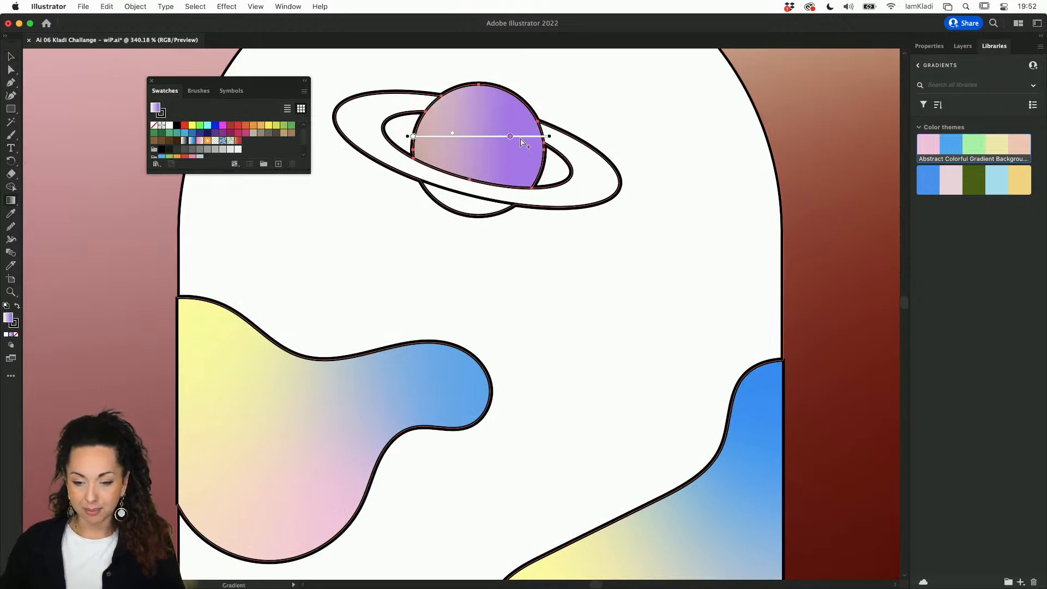
pyautogui.press('v')
pyautogui.click(472, 216)
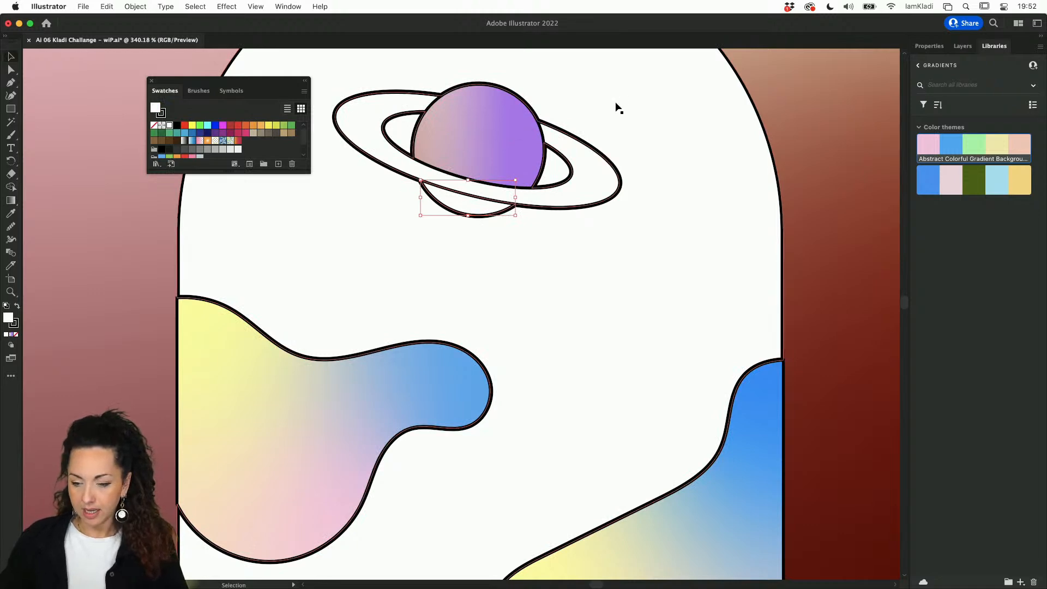
pyautogui.click(497, 145)
# Step: Switch the planet sphere to a freeform gradient with peach and yellow points from the colour theme
pyautogui.click(929, 46)
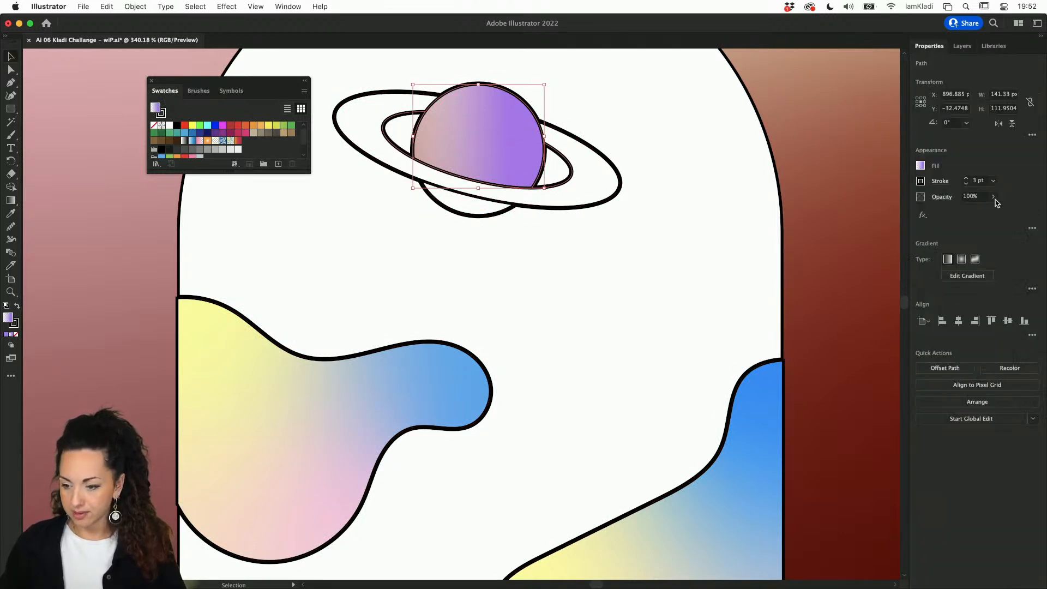
pyautogui.click(975, 260)
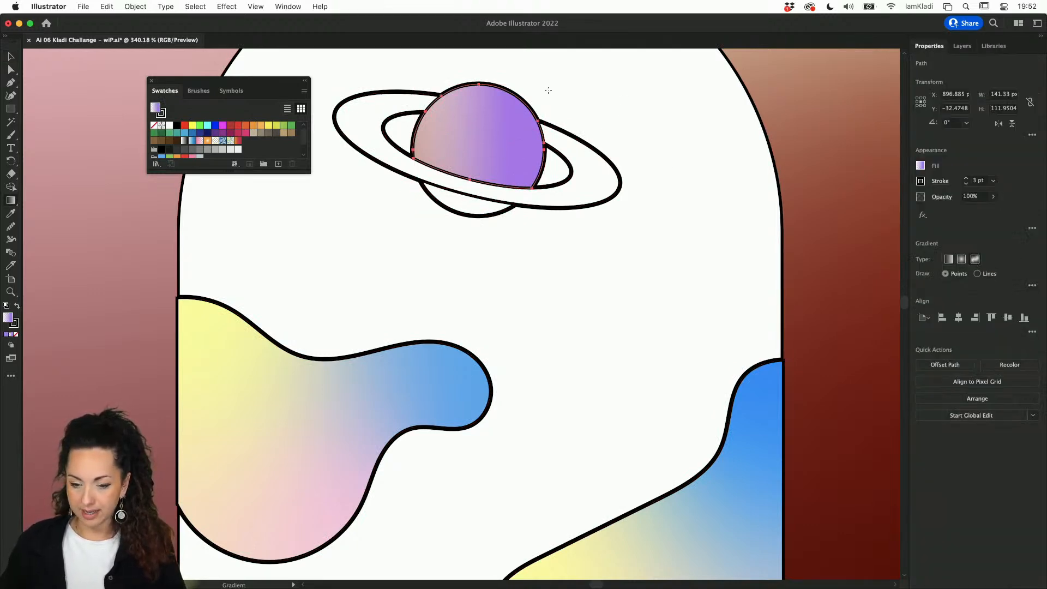
pyautogui.click(465, 131)
pyautogui.click(525, 143)
pyautogui.doubleClick(525, 143)
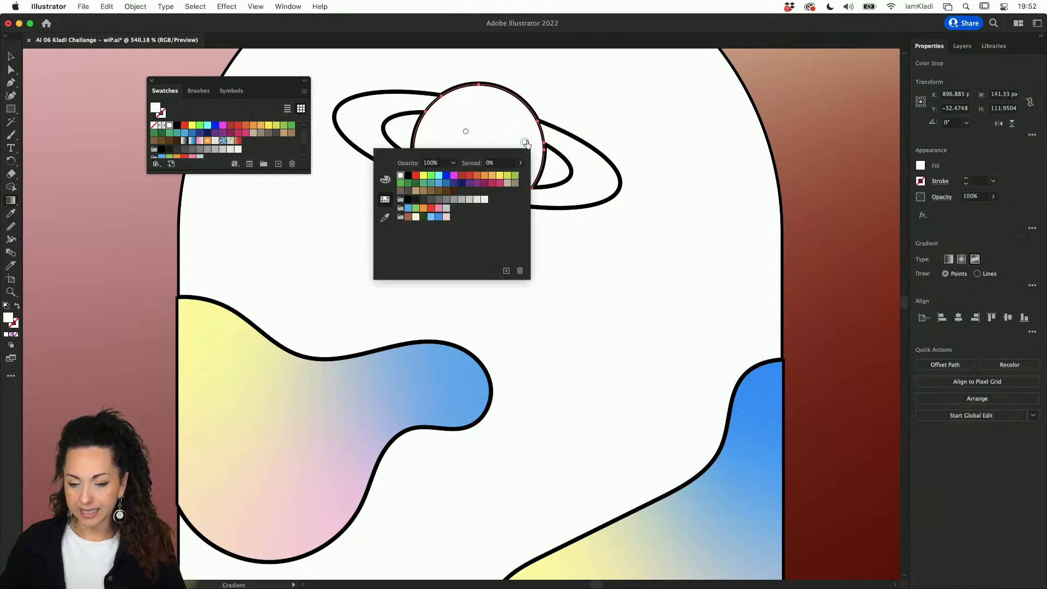
pyautogui.click(993, 45)
pyautogui.click(993, 46)
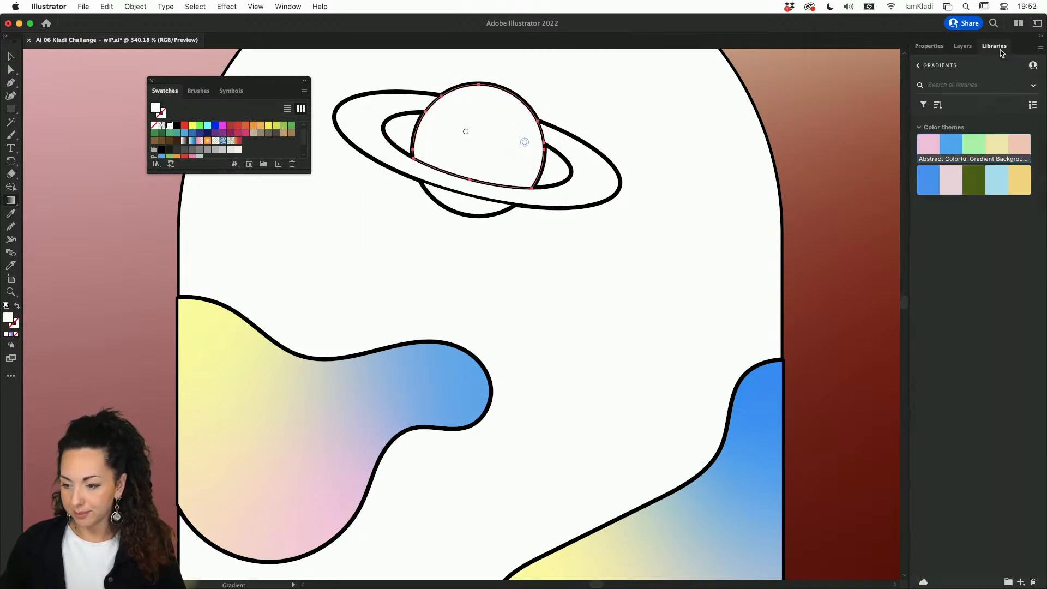
pyautogui.click(1019, 149)
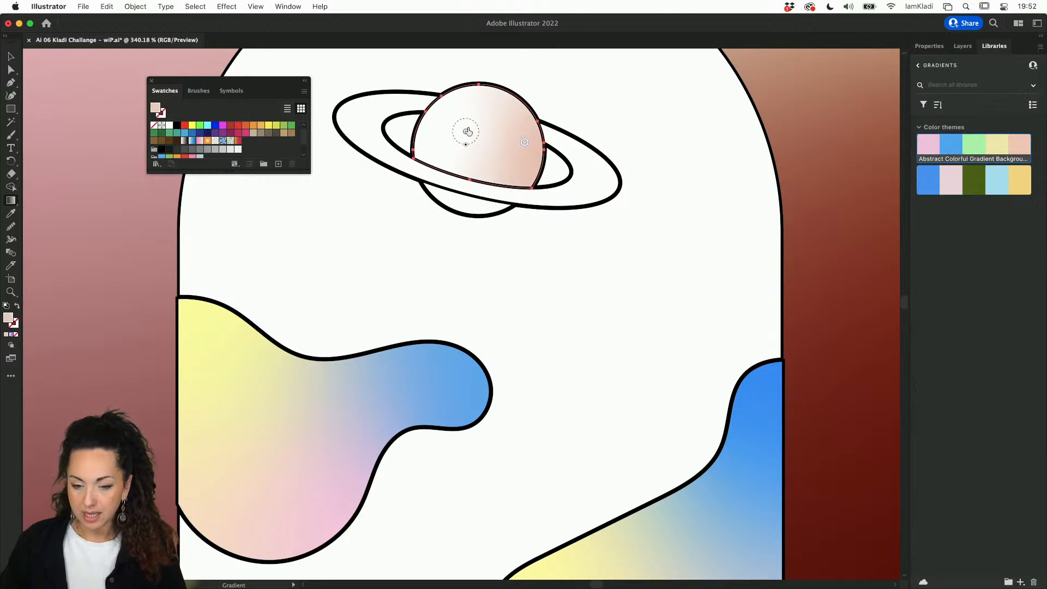
pyautogui.click(1001, 149)
# Step: Eyedrop the planet's gradient onto the lower crescent arc
pyautogui.press('v')
pyautogui.click(480, 204)
pyautogui.press('g')
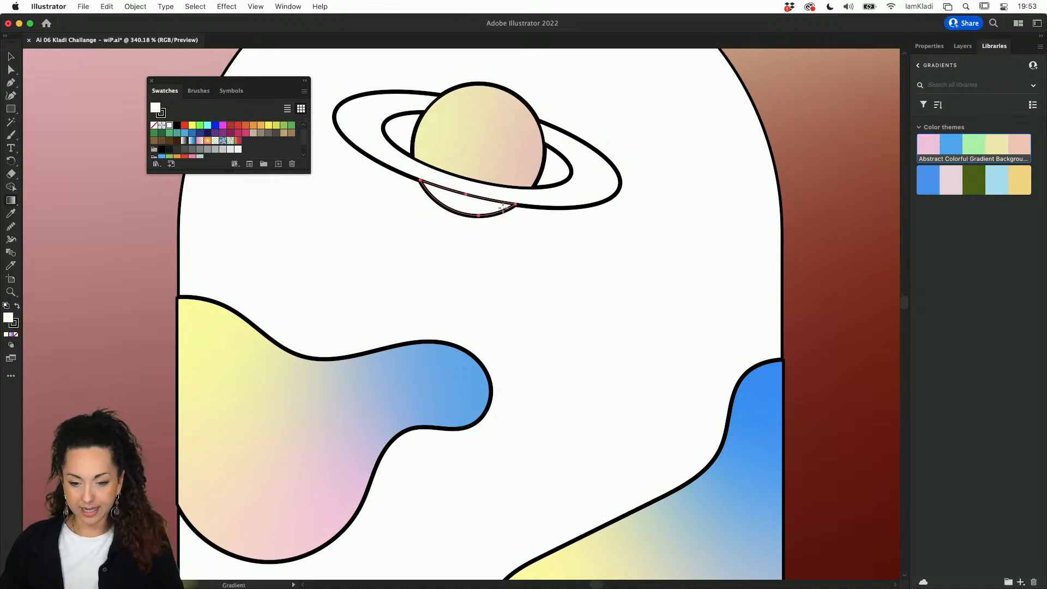
pyautogui.press('i')
pyautogui.click(520, 151)
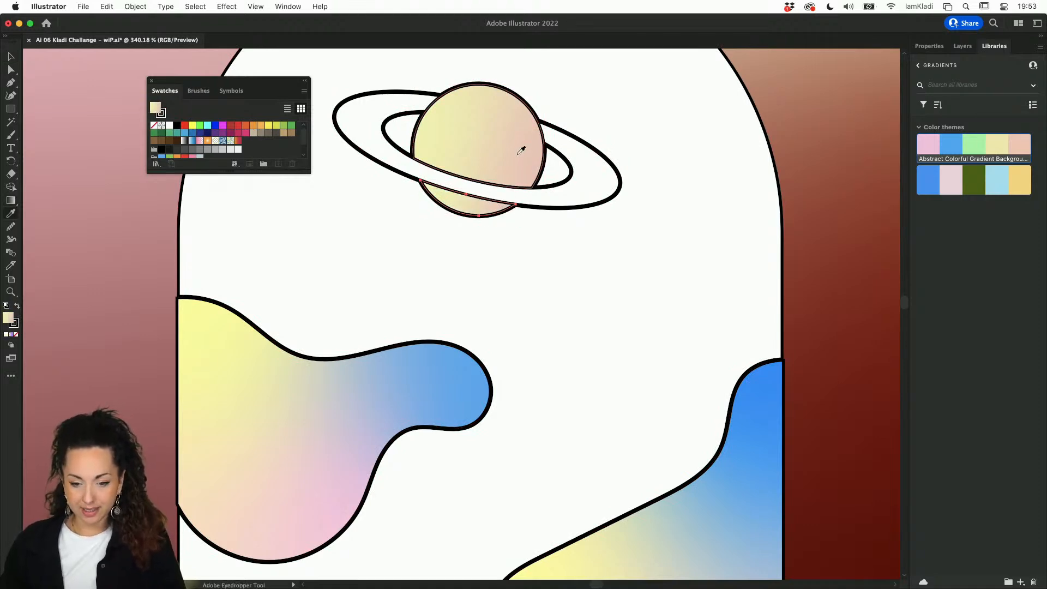
# Step: Add a gradient point high on the planet body, move it up-left and colour it blue
pyautogui.press('g')
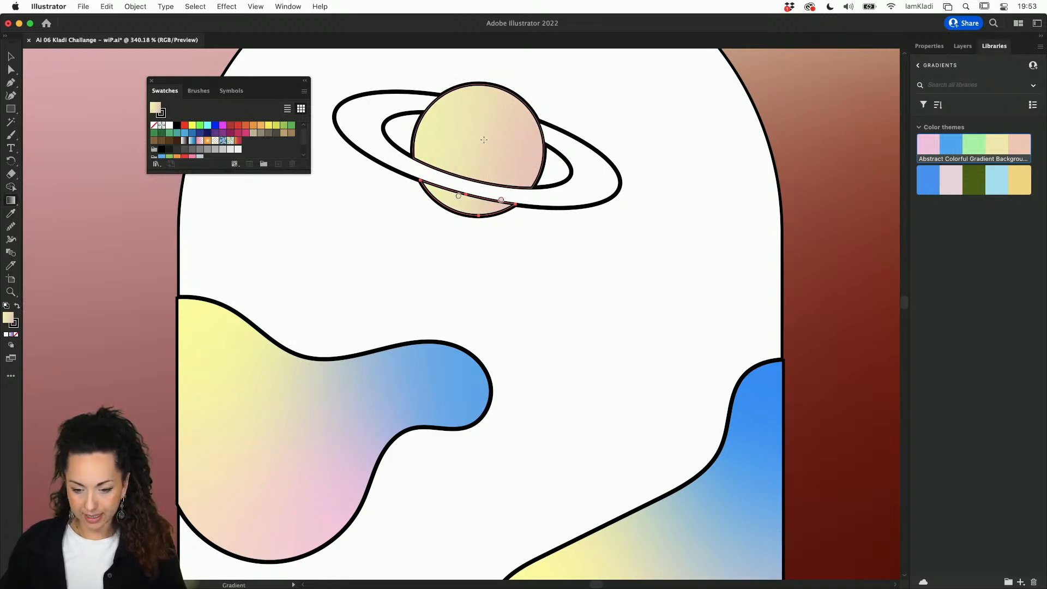
pyautogui.click(504, 170)
pyautogui.click(505, 166)
pyautogui.moveTo(504, 166); pyautogui.dragTo(497, 160)
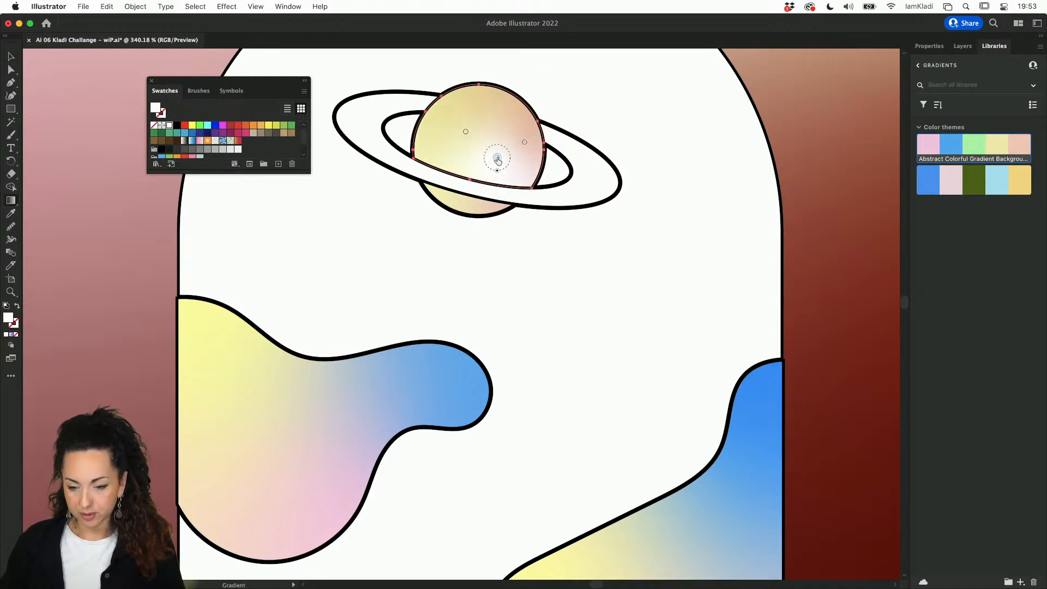
pyautogui.click(953, 146)
pyautogui.press('v')
pyautogui.click(481, 220)
pyautogui.scroll(4, 480, 218)
pyautogui.scroll(-2, 479, 218)
pyautogui.click(480, 218)
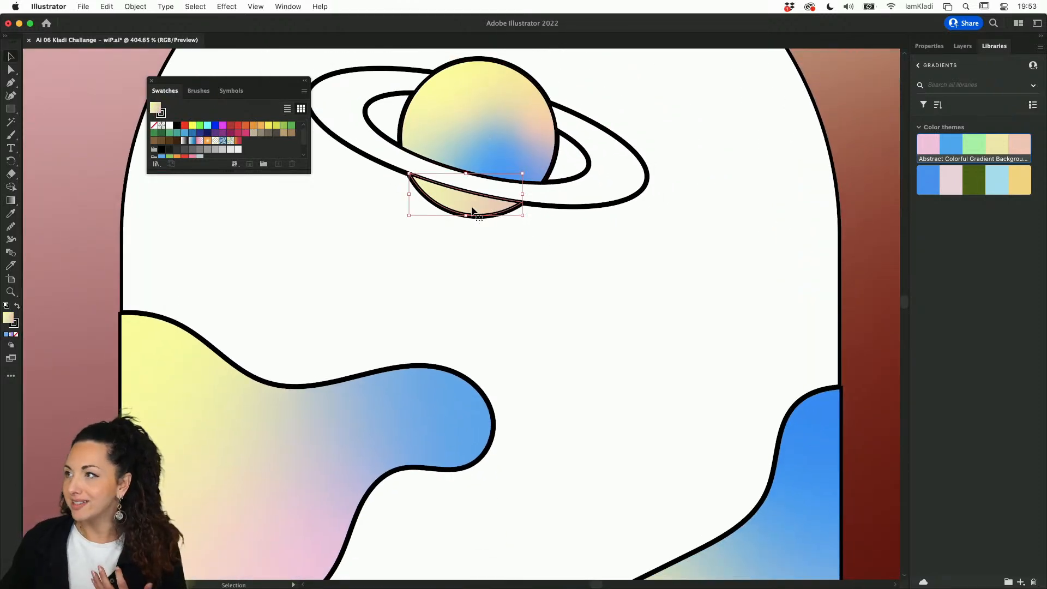
# Step: Select the planet's upper body and lower crescent and combine them into a compound path with Cmd+8
pyautogui.scroll(4, 472, 210)
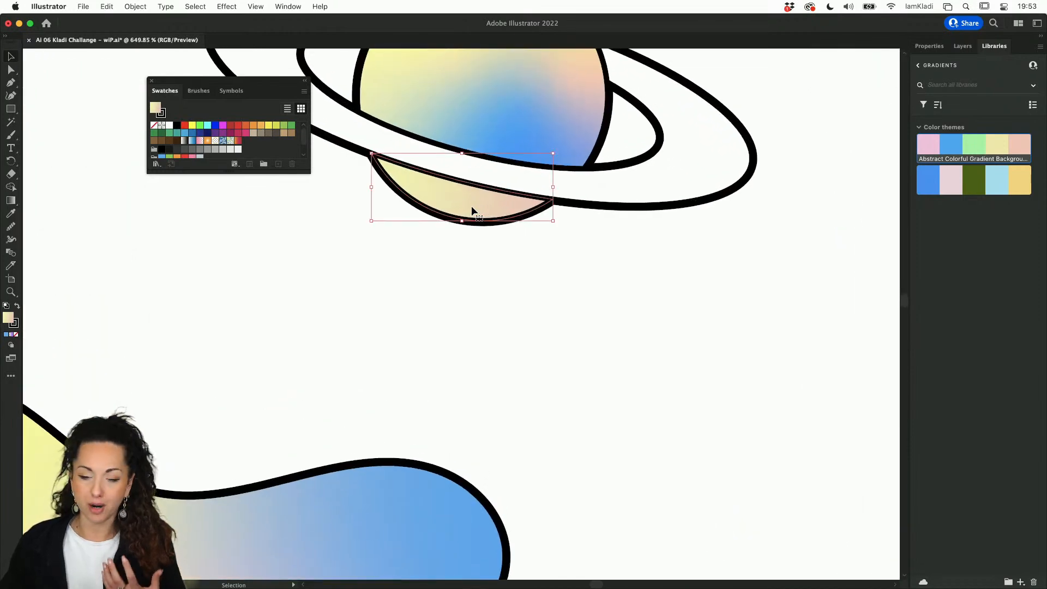
pyautogui.scroll(2, 472, 211)
pyautogui.click(533, 196)
pyautogui.keyDown('shift'); pyautogui.click(485, 244); pyautogui.keyUp('shift')
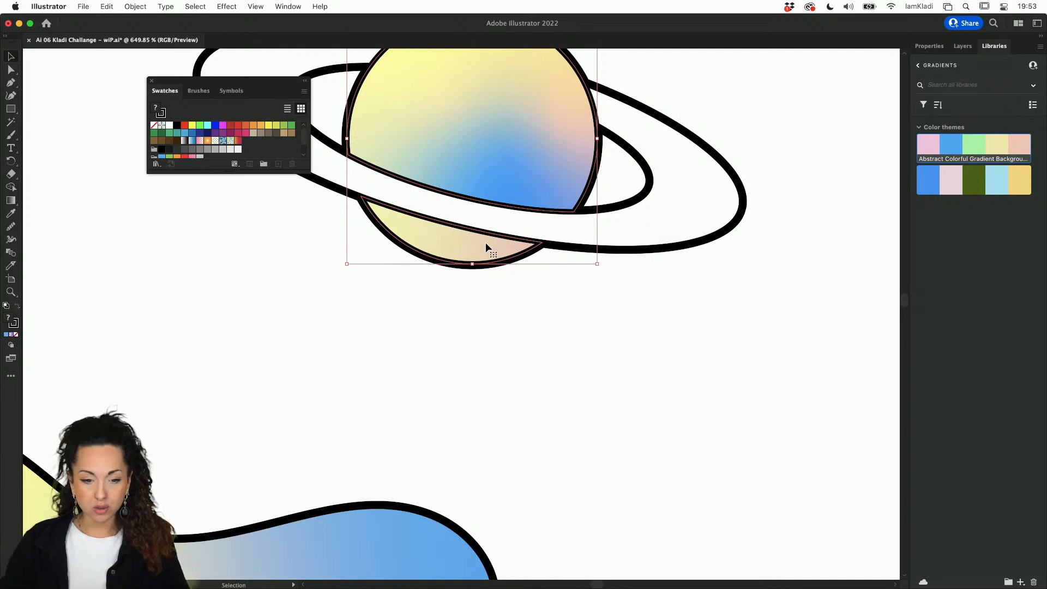
pyautogui.click(496, 322)
pyautogui.click(497, 203)
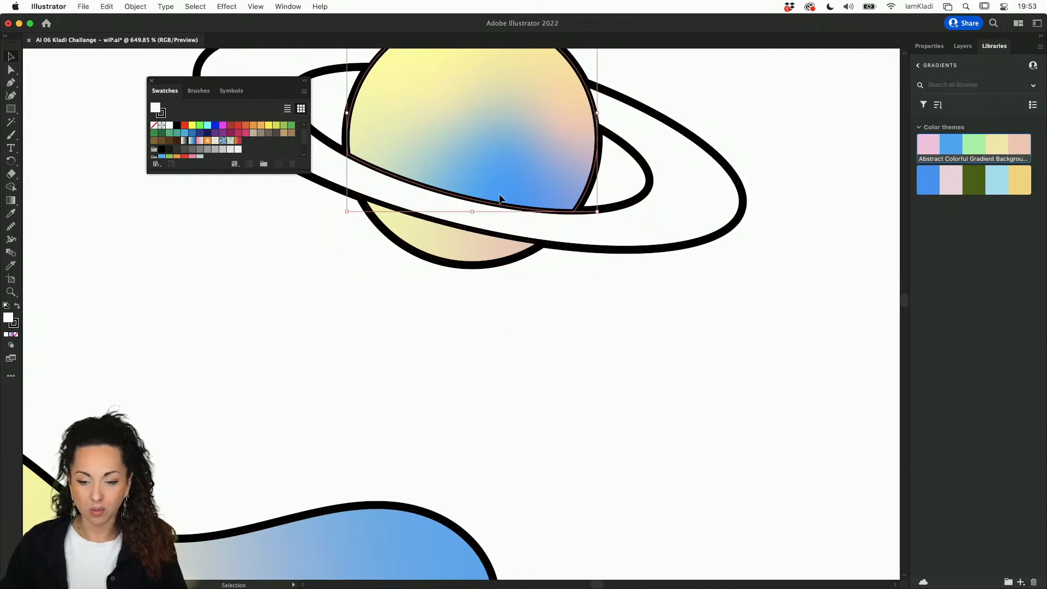
pyautogui.keyDown('shift'); pyautogui.click(476, 256); pyautogui.keyUp('shift')
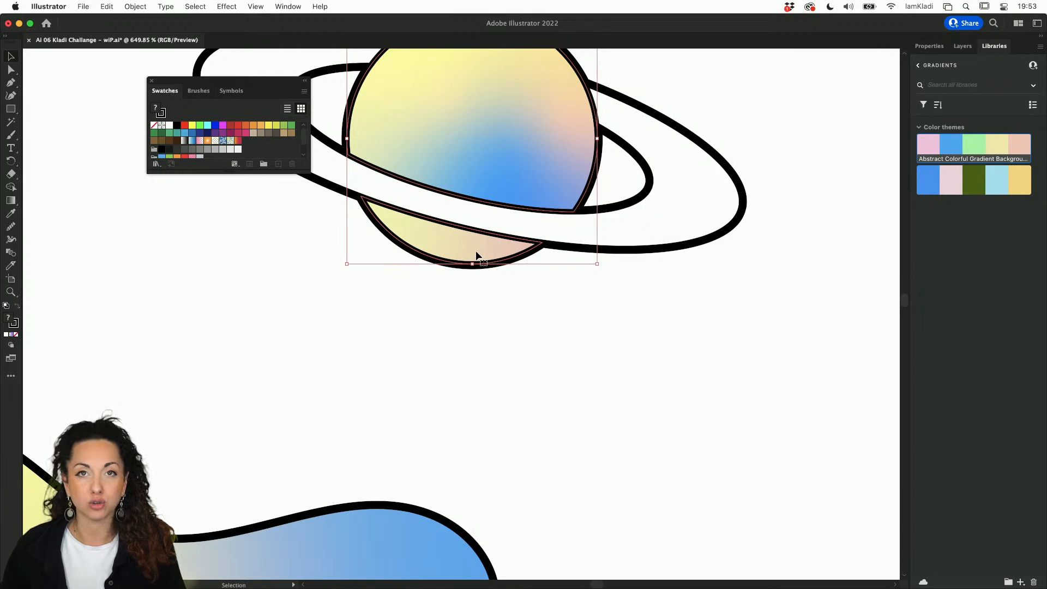
pyautogui.press('super+8')
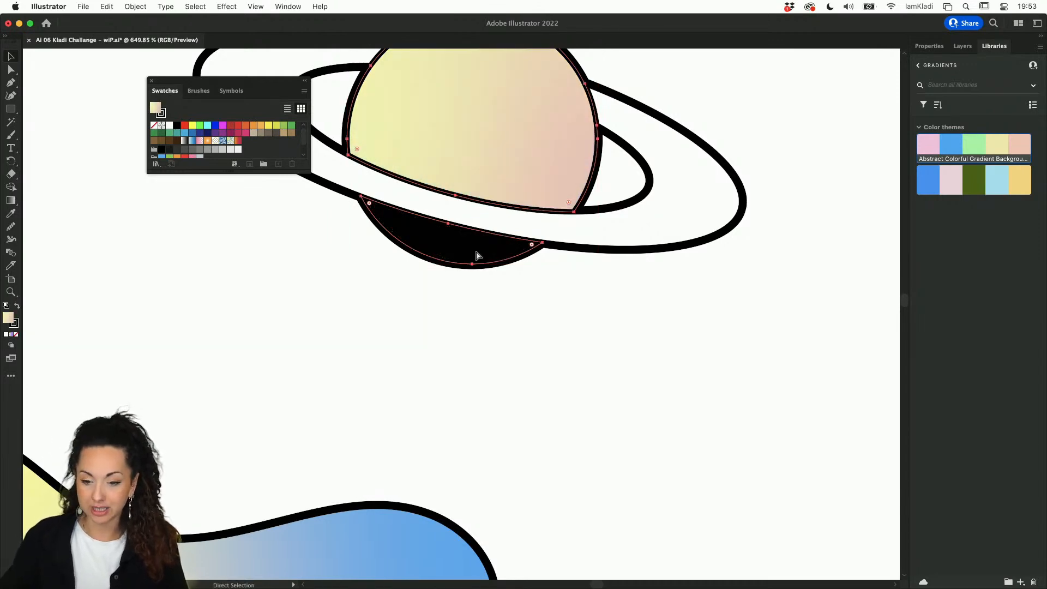
# Step: Move a gradient point and colour it blue, then fill the compound planet solid green
pyautogui.press('g')
pyautogui.moveTo(448, 127); pyautogui.dragTo(455, 146)
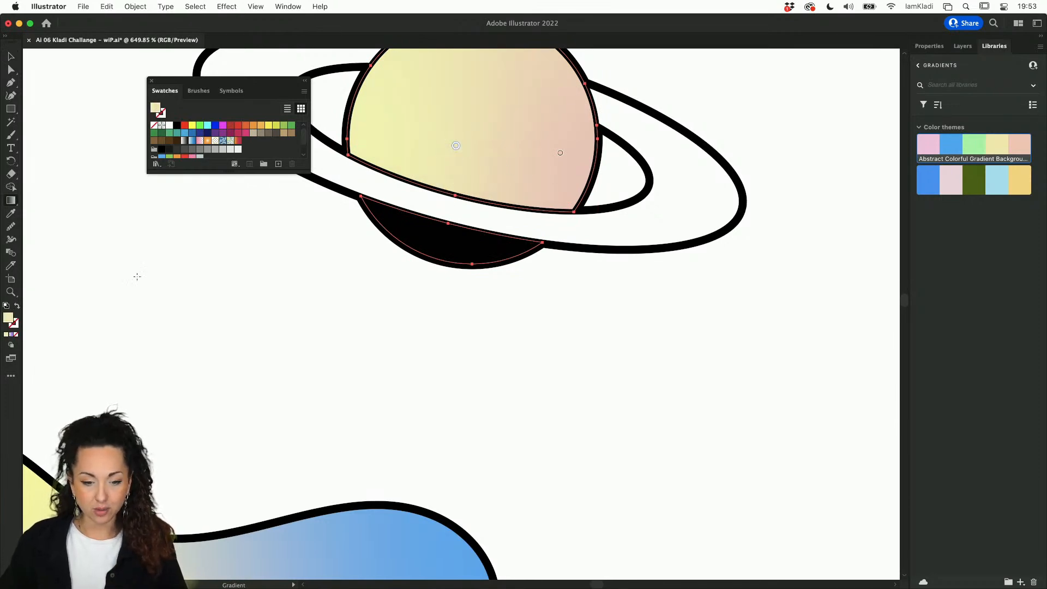
pyautogui.click(216, 125)
pyautogui.press('v')
pyautogui.press('v')
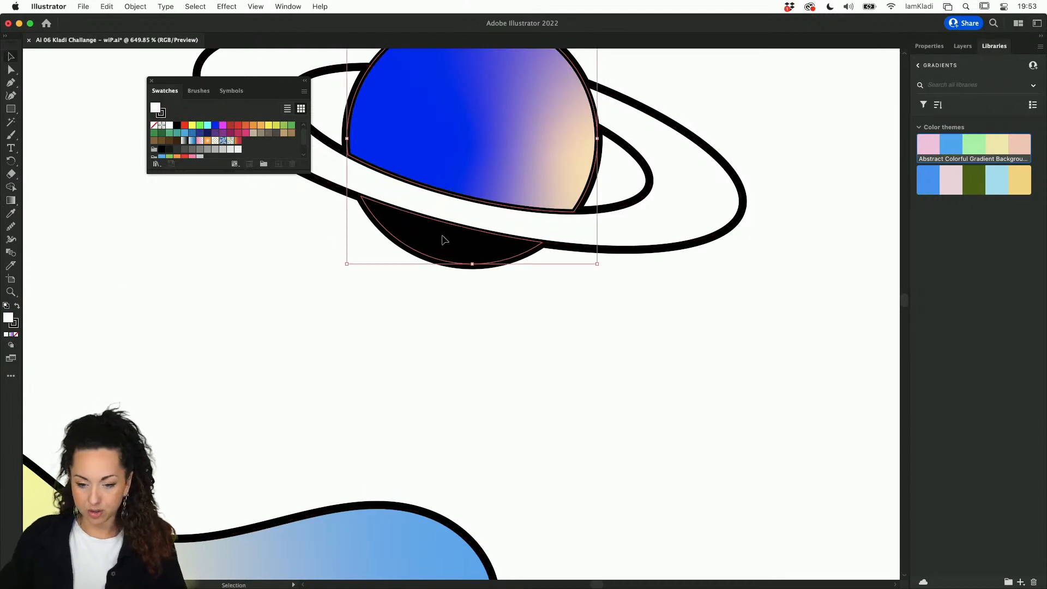
pyautogui.click(284, 125)
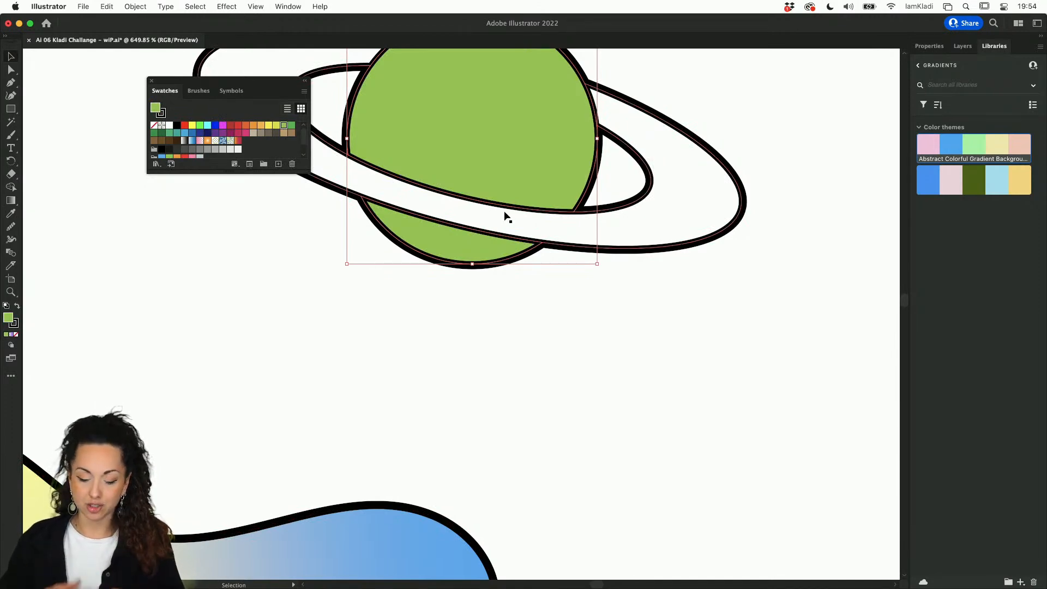
pyautogui.scroll(-5, 507, 217)
pyautogui.hscroll(-2, 507, 217)
pyautogui.press('i')
pyautogui.scroll(-5, 452, 311)
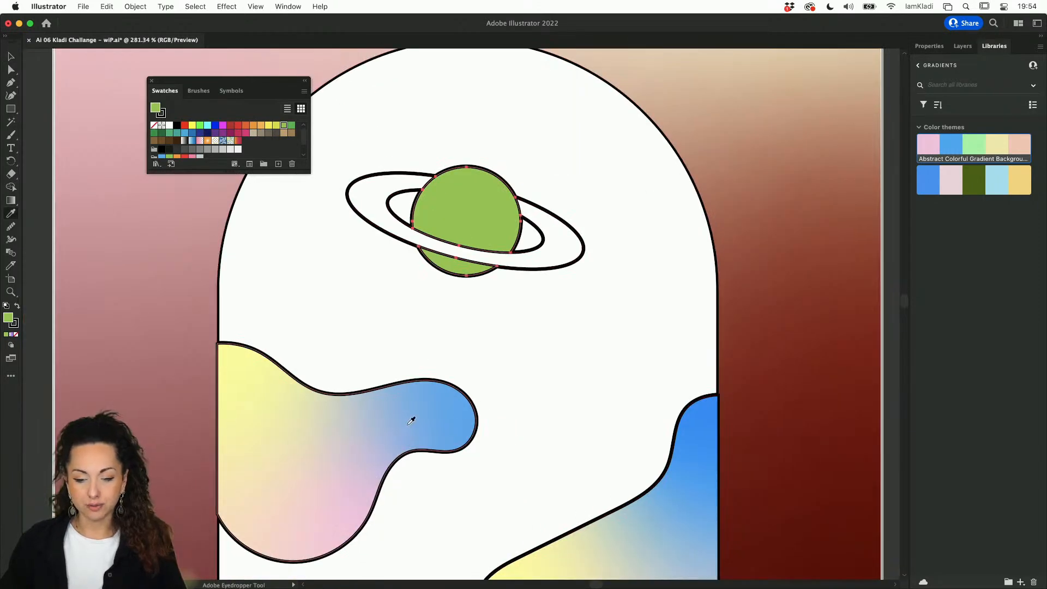
# Step: Try the blob's gradient on the planet, then undo back to the solid green fill
pyautogui.click(411, 420)
pyautogui.press('v')
pyautogui.click(479, 296)
pyautogui.click(453, 267)
pyautogui.doubleClick(452, 267)
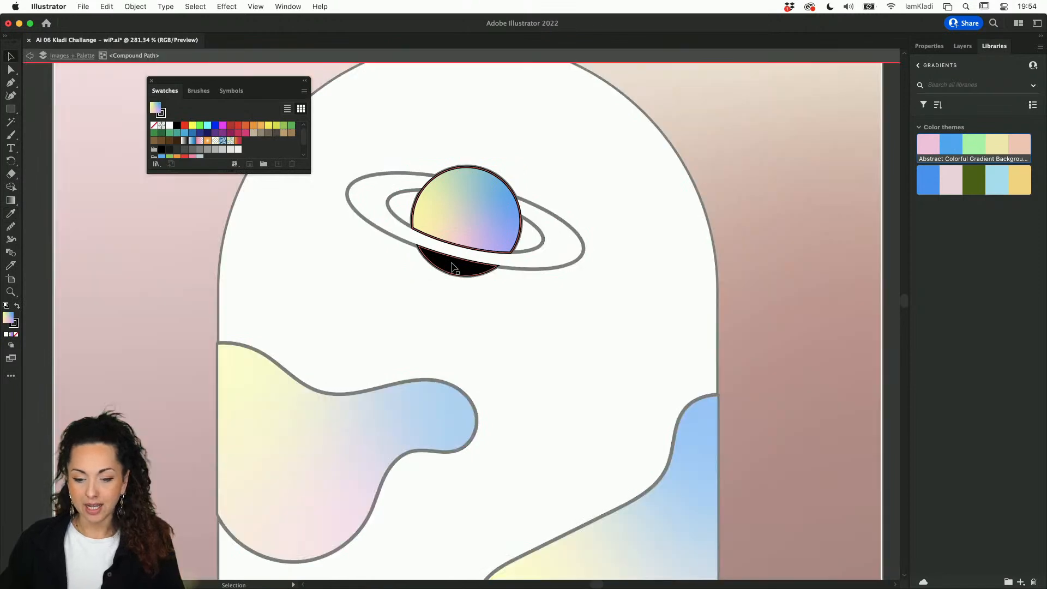
pyautogui.doubleClick(473, 292)
pyautogui.press('a')
pyautogui.press('super+a')
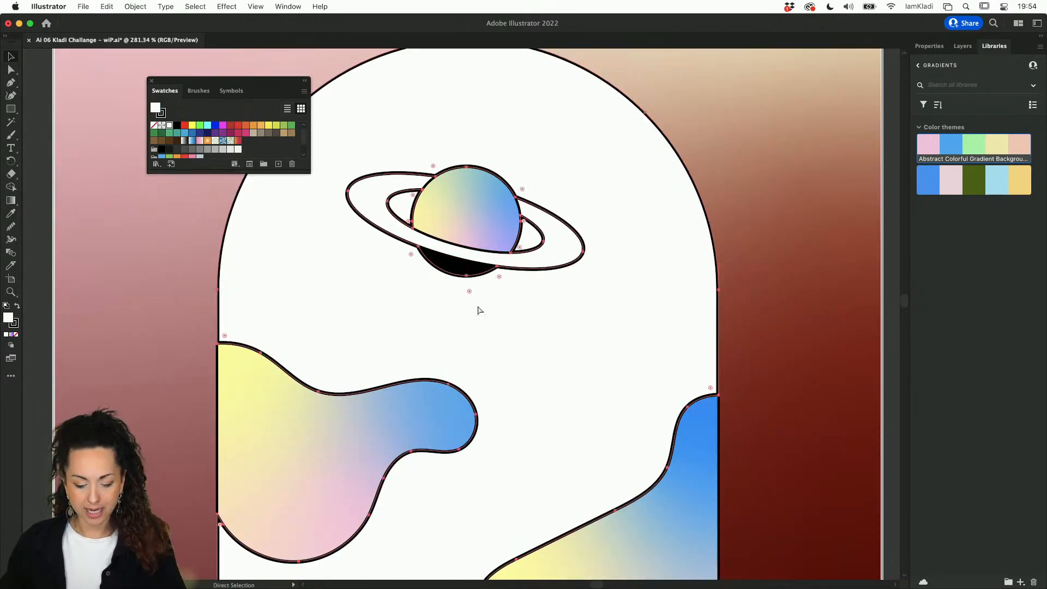
pyautogui.press('super+z')
pyautogui.press('v')
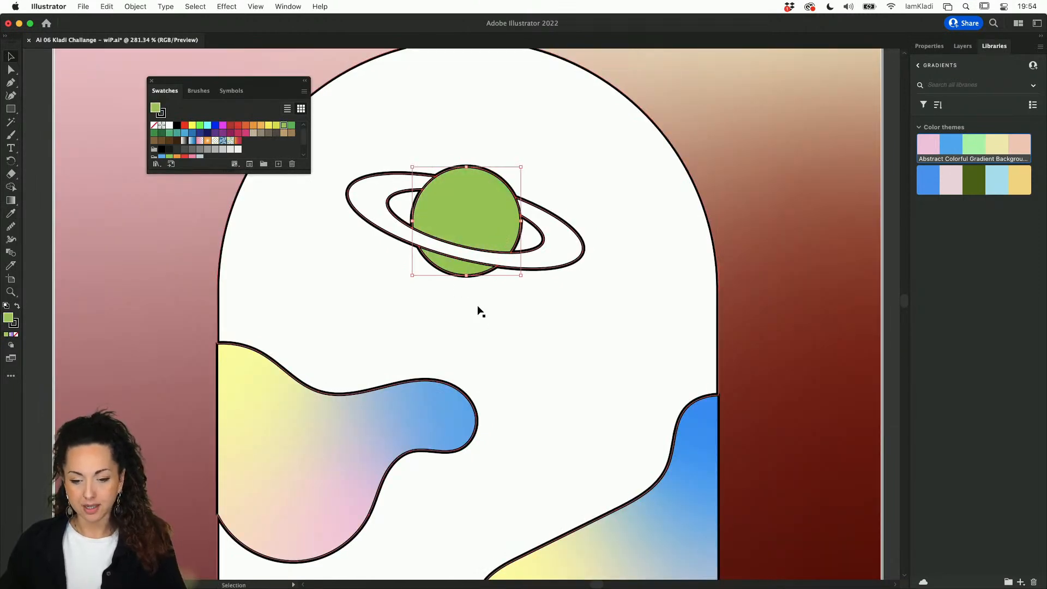
# Step: Fill the planet light blue from the colour theme, undoing a trial move and olive recolour
pyautogui.click(996, 185)
pyautogui.click(656, 320)
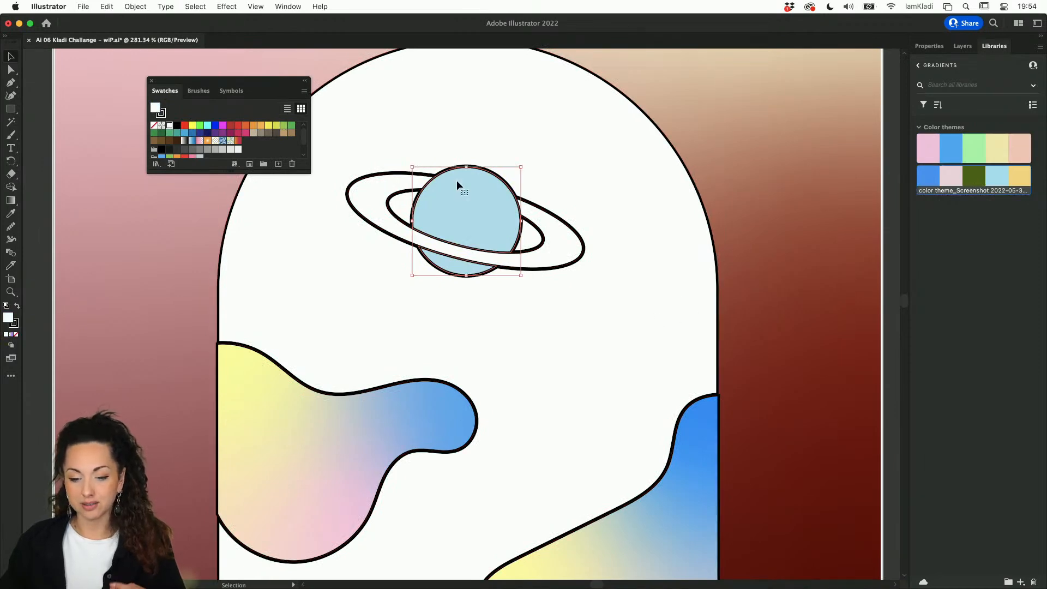
pyautogui.doubleClick(456, 180)
pyautogui.press('Escape')
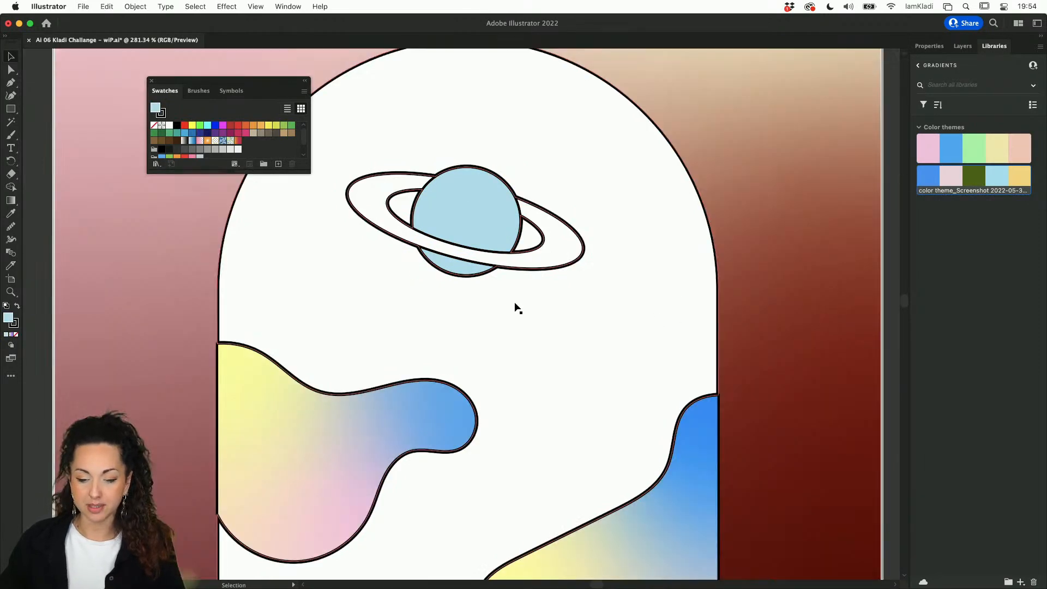
pyautogui.moveTo(504, 217); pyautogui.dragTo(609, 346)
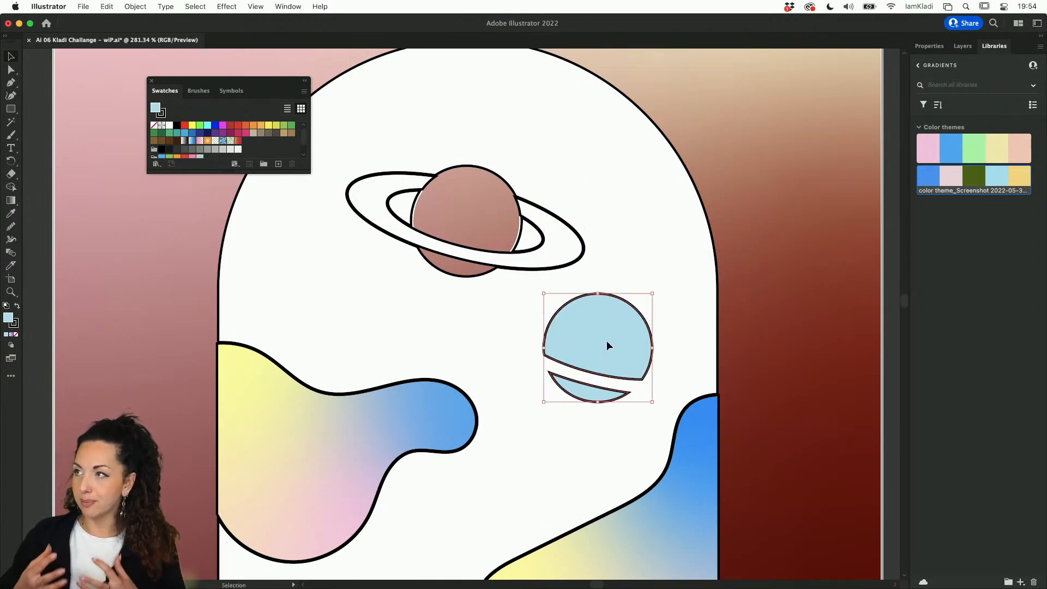
pyautogui.click(979, 182)
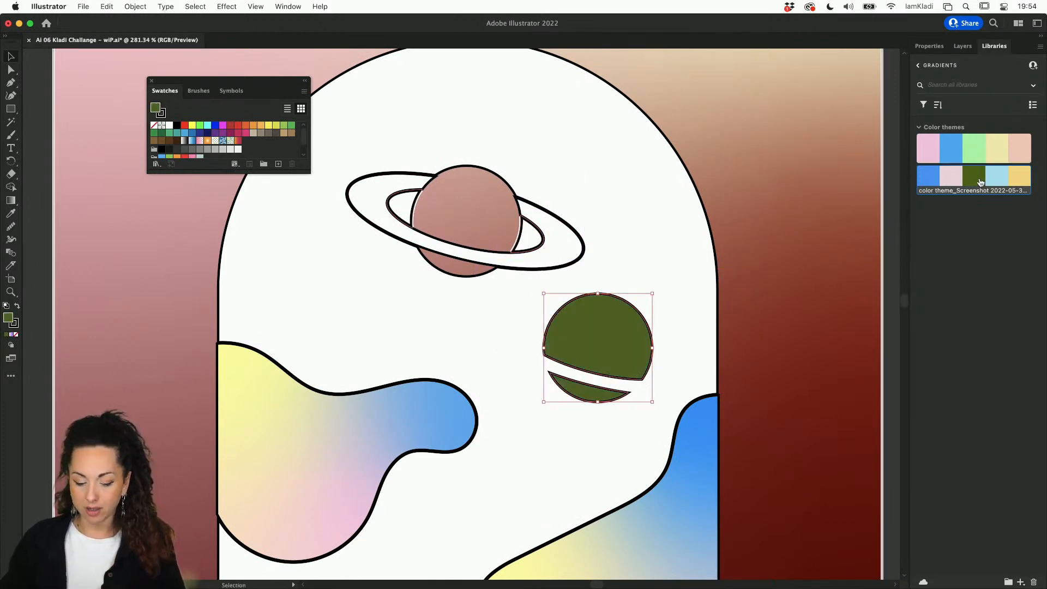
pyautogui.press('super+z')
pyautogui.press('super+z')
pyautogui.press('super+z')
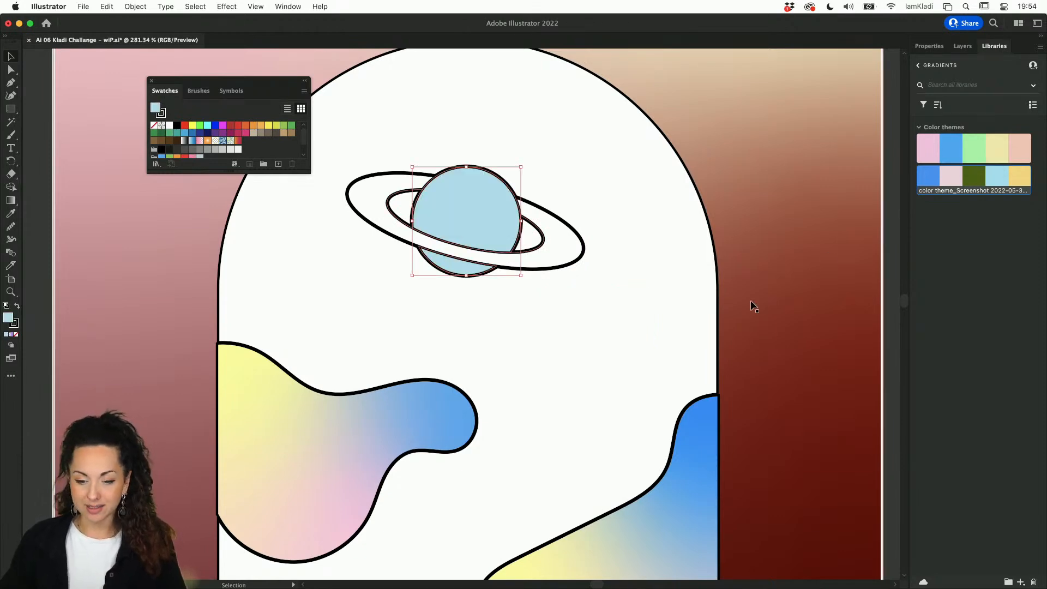
# Step: Alt-drag a duplicate of the light blue planet down-right, below the original
pyautogui.press('a')
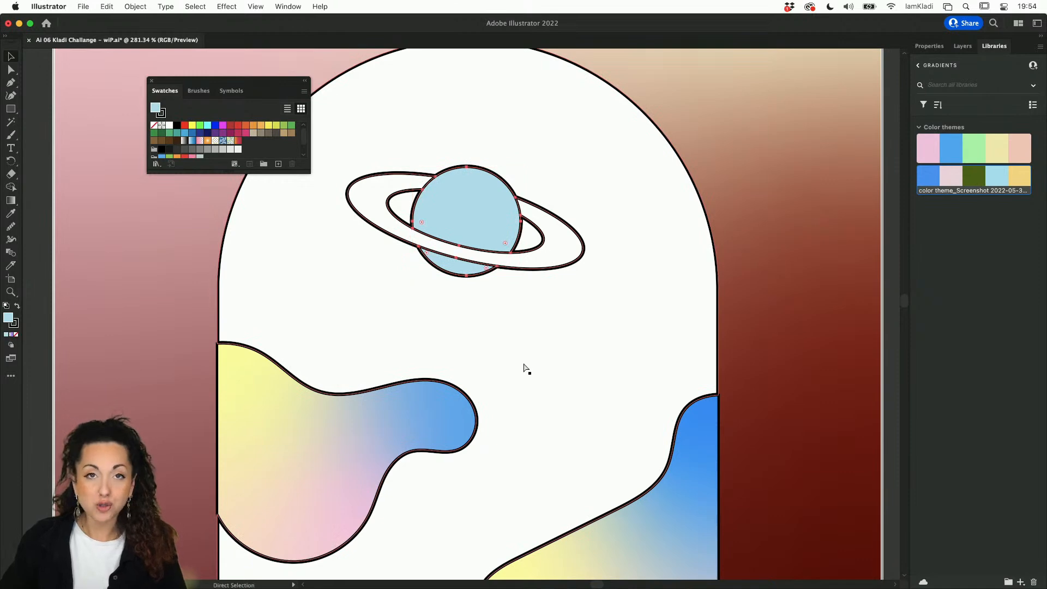
pyautogui.press('v')
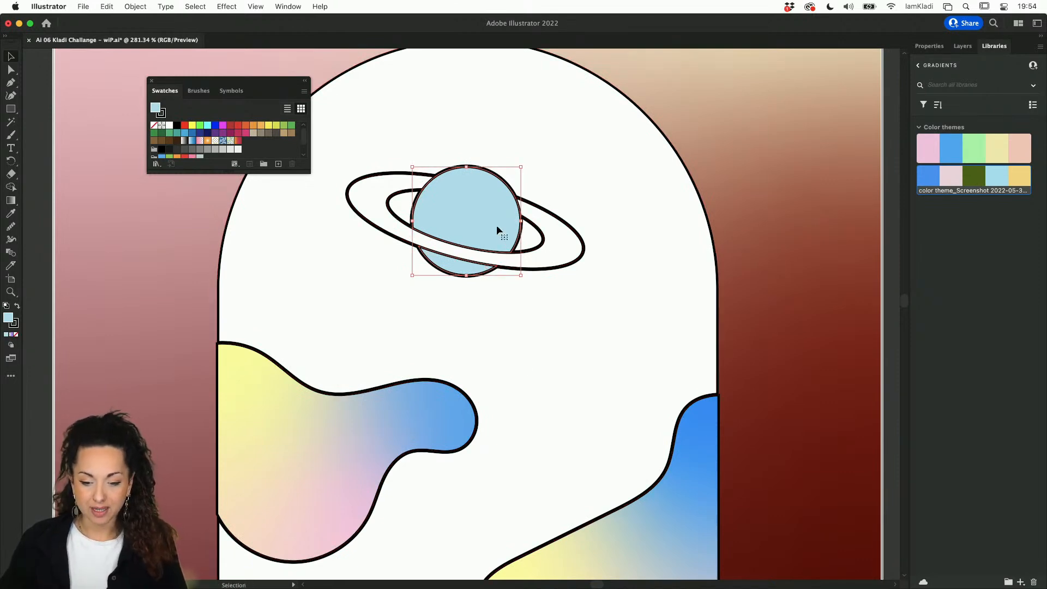
pyautogui.moveTo(496, 224); pyautogui.dragTo(593, 367)
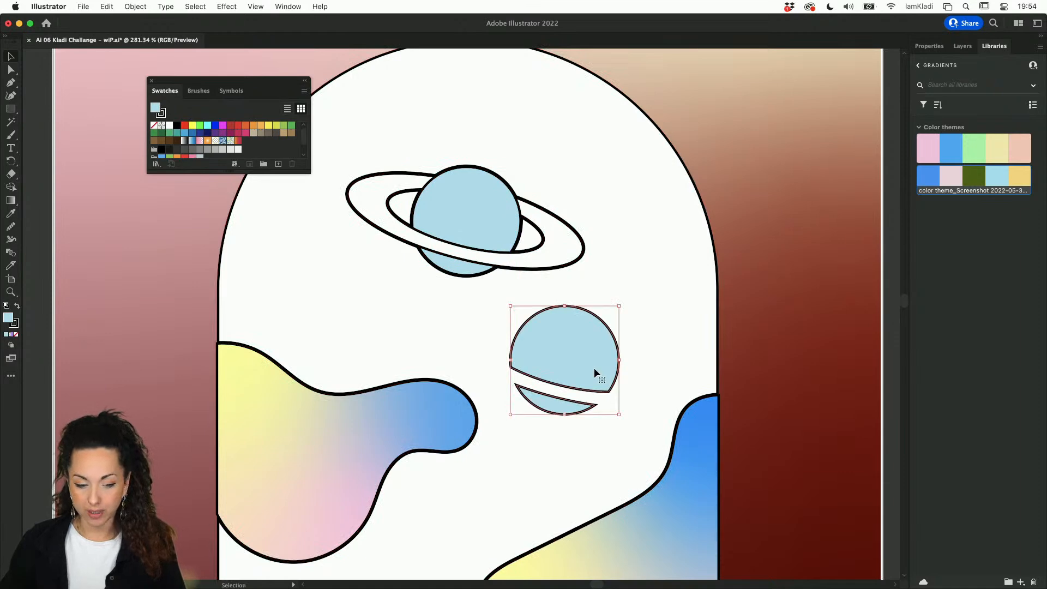
pyautogui.click(15, 324)
# Step: Remove the copy's stroke and fill it with a white-to-purple linear gradient, widening the white part
pyautogui.click(16, 335)
pyautogui.click(8, 317)
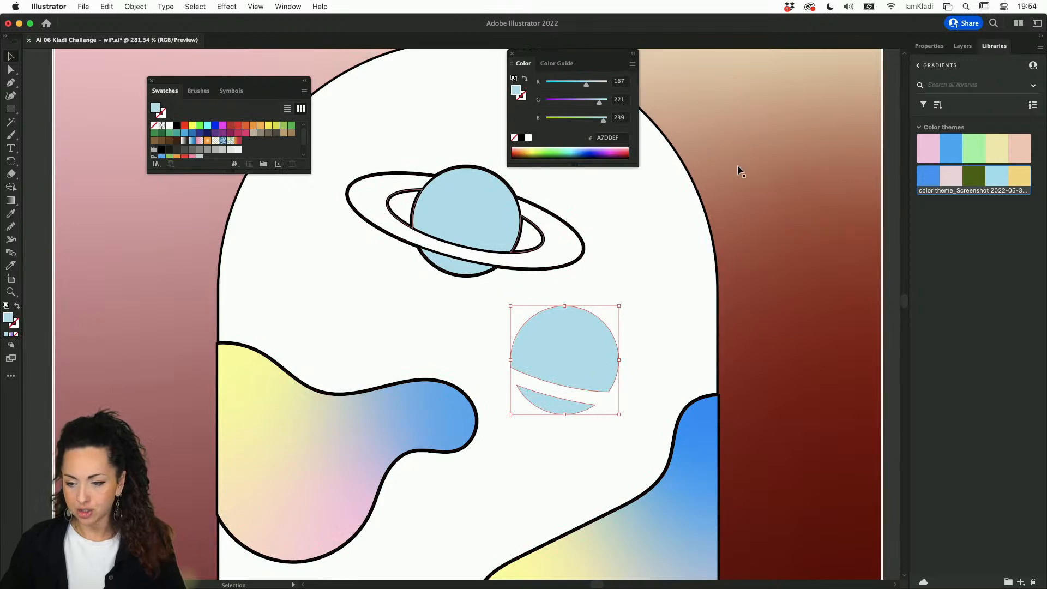
pyautogui.click(929, 46)
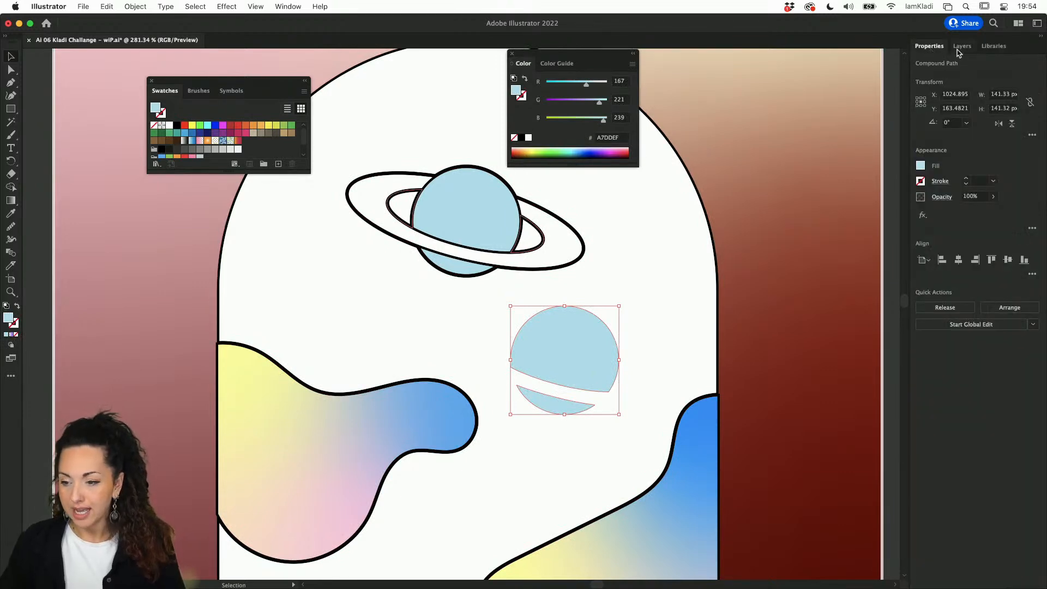
pyautogui.press('g')
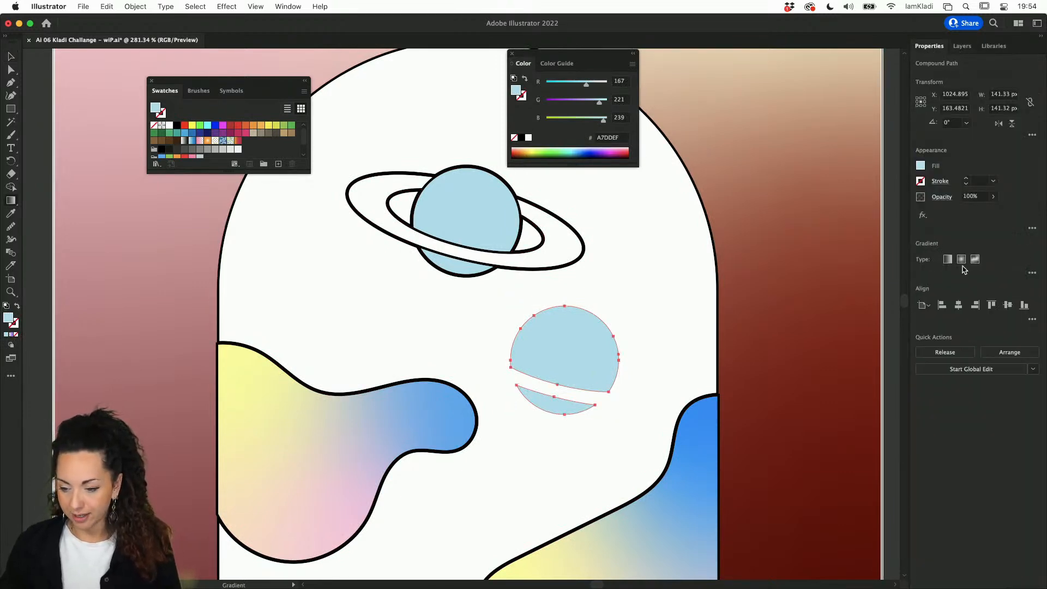
pyautogui.click(948, 259)
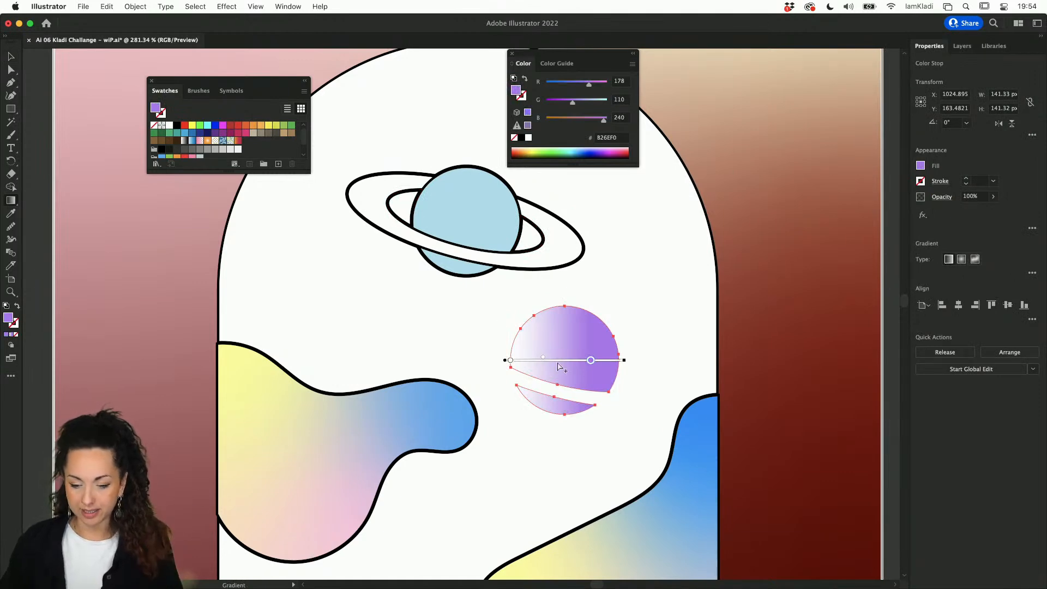
pyautogui.moveTo(542, 356)
pyautogui.mouseDown()
pyautogui.moveTo(600, 359)
pyautogui.moveTo(537, 360)
pyautogui.moveTo(556, 361)
pyautogui.mouseUp()
# Step: Align the gradient copy horizontally and vertically centred over the original planet
pyautogui.press('v')
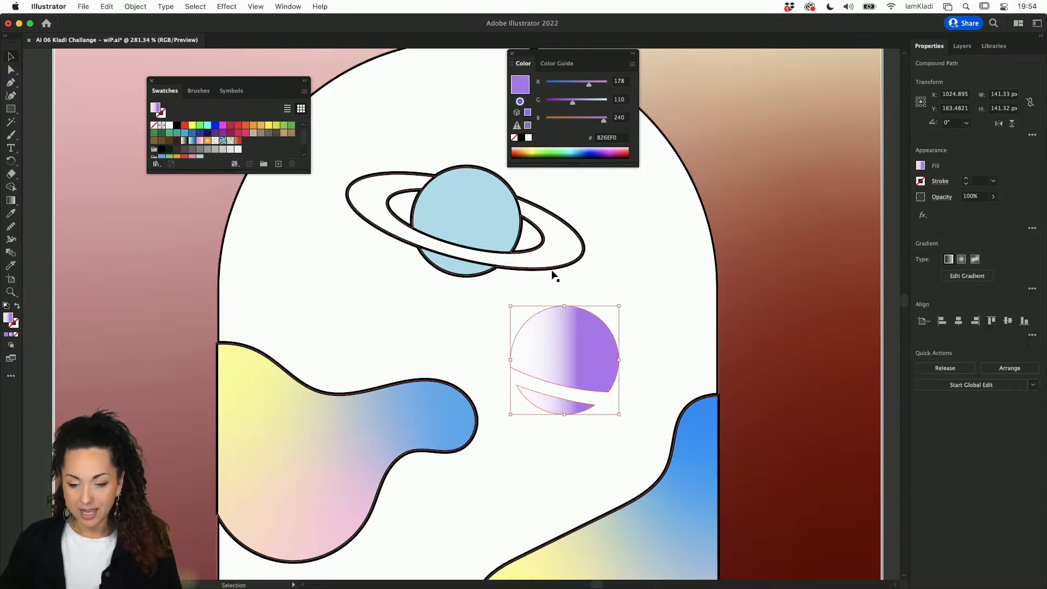
pyautogui.keyDown('shift'); pyautogui.click(496, 216); pyautogui.keyUp('shift')
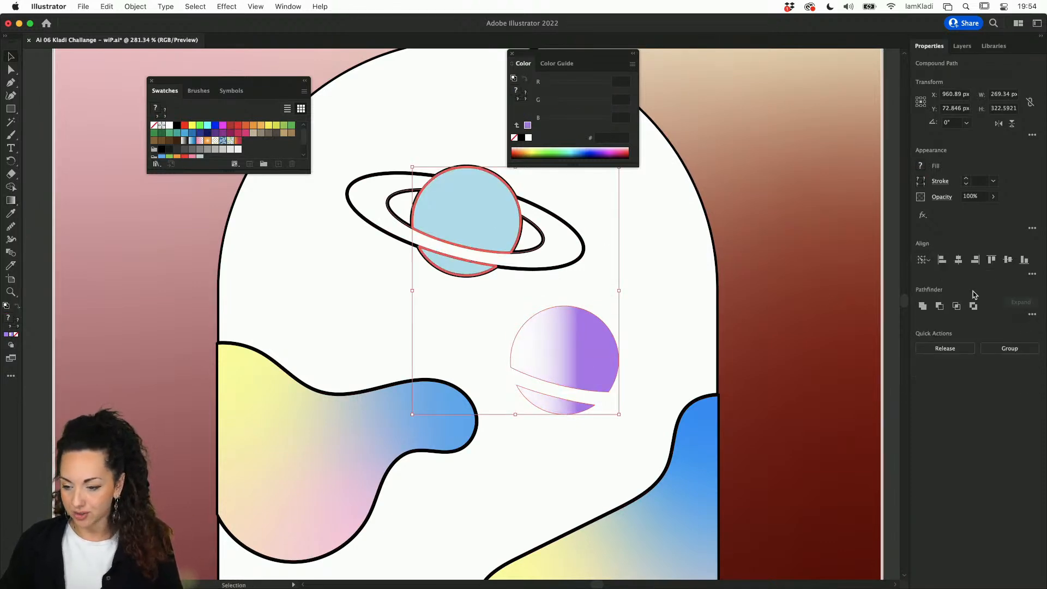
pyautogui.click(958, 260)
pyautogui.click(1007, 259)
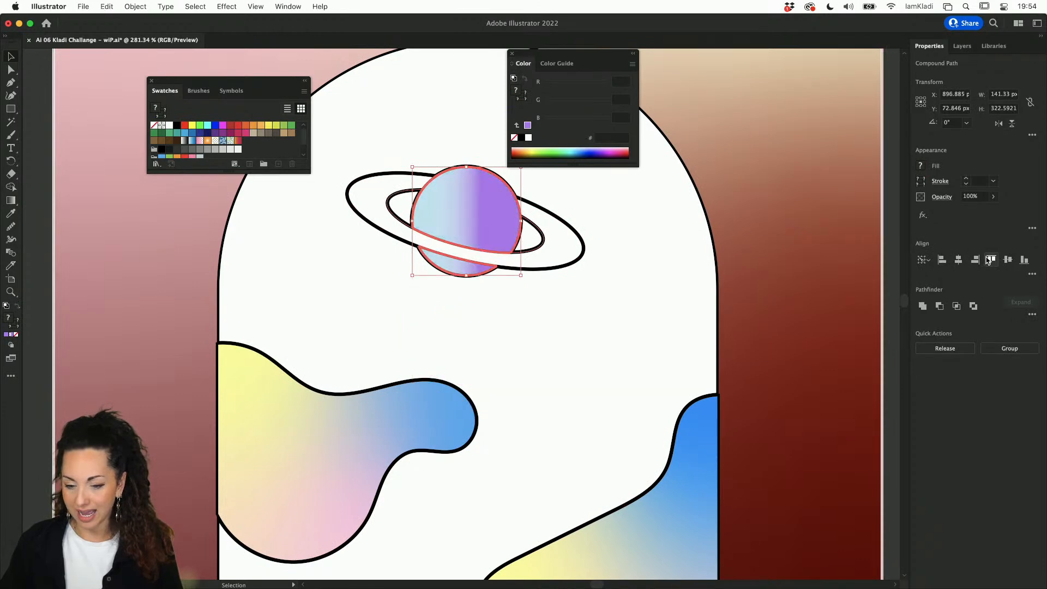
pyautogui.click(681, 282)
pyautogui.click(499, 214)
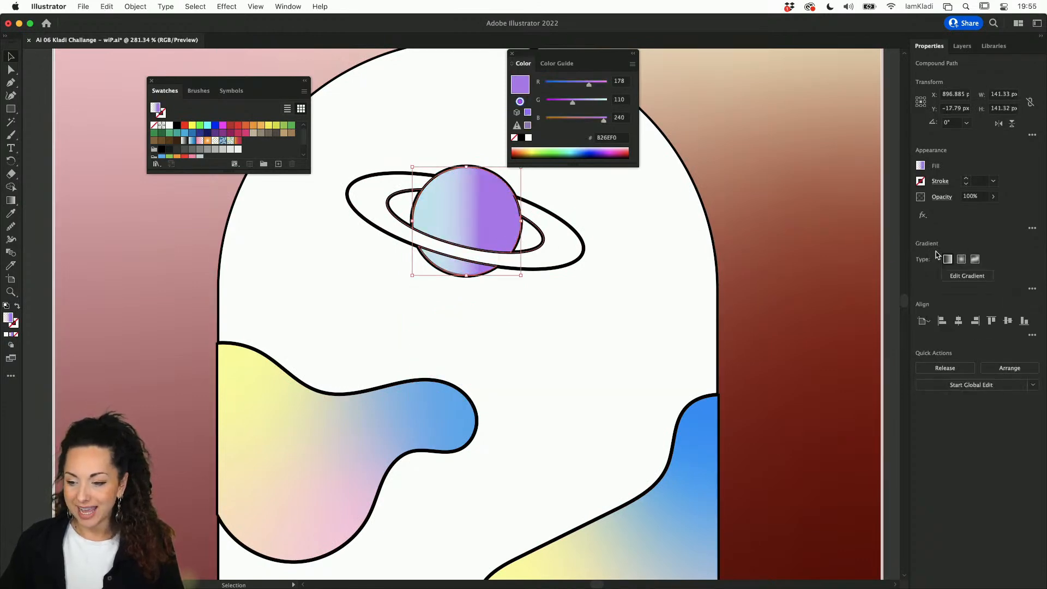
# Step: Try Lighten, Overlay, Soft Light and Difference blend modes on the overlay, settling on Color
pyautogui.click(938, 196)
pyautogui.click(870, 216)
pyautogui.click(863, 248)
pyautogui.click(857, 217)
pyautogui.click(859, 283)
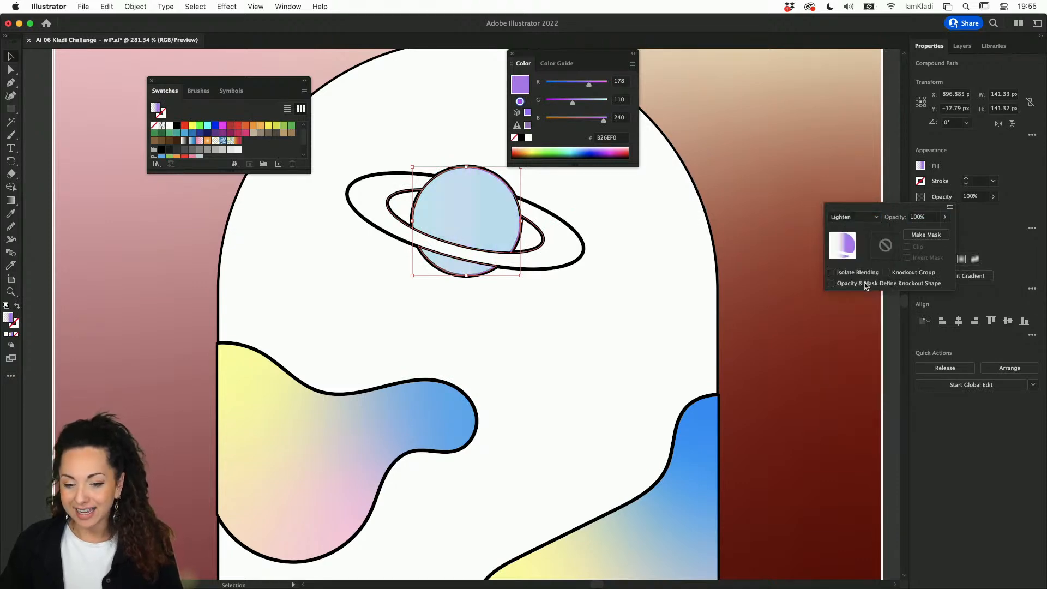
pyautogui.click(860, 217)
pyautogui.click(864, 322)
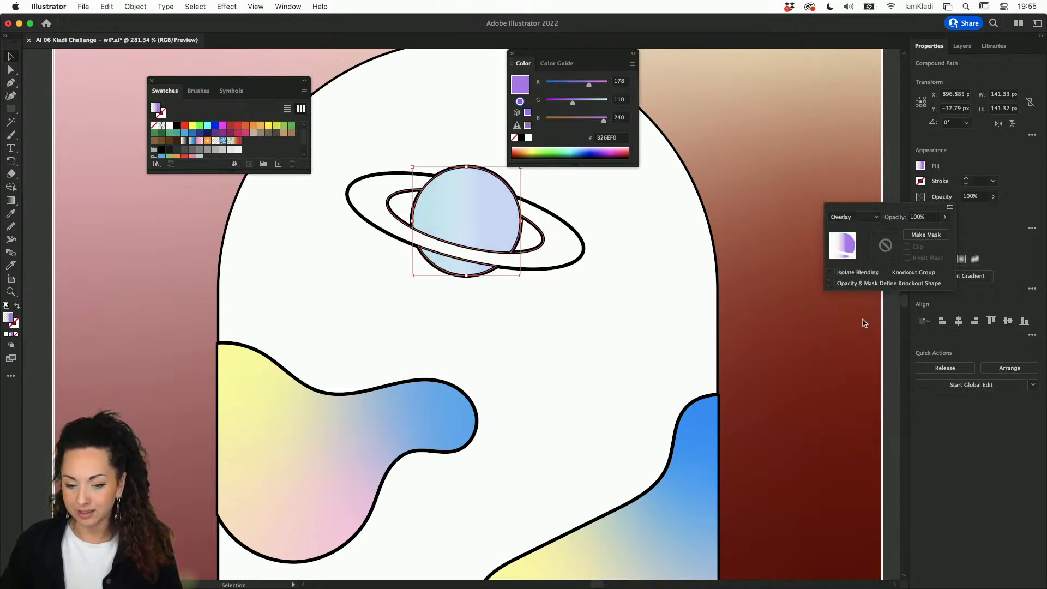
pyautogui.click(874, 218)
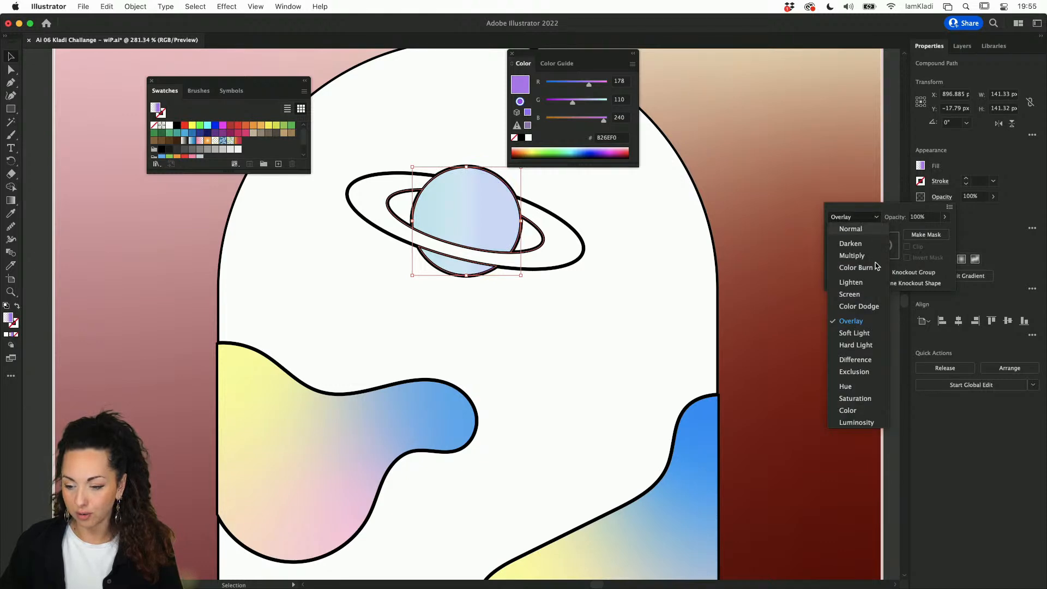
pyautogui.click(866, 334)
pyautogui.click(868, 217)
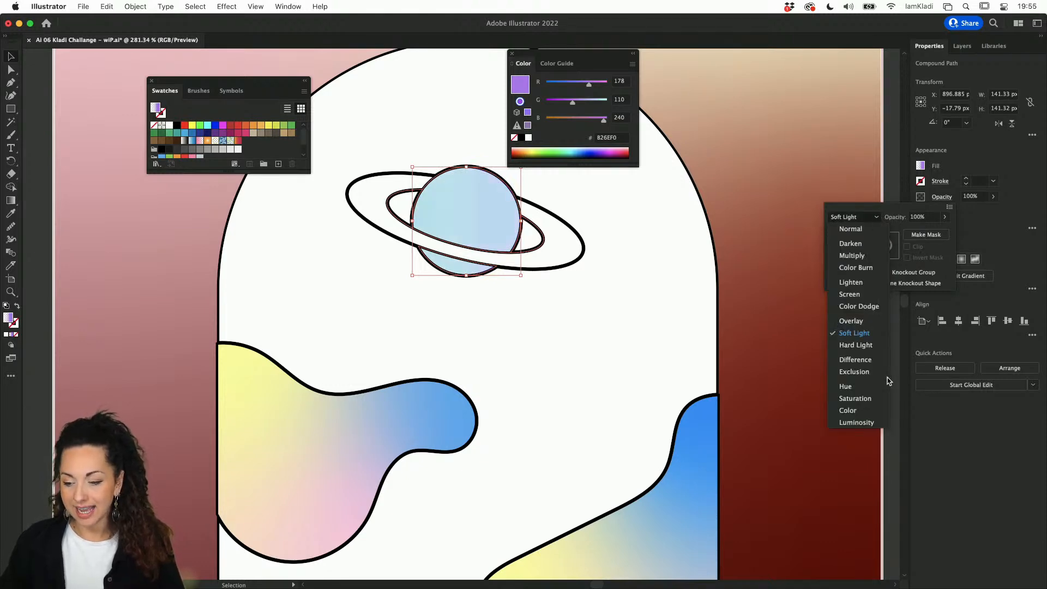
pyautogui.click(868, 360)
pyautogui.click(872, 218)
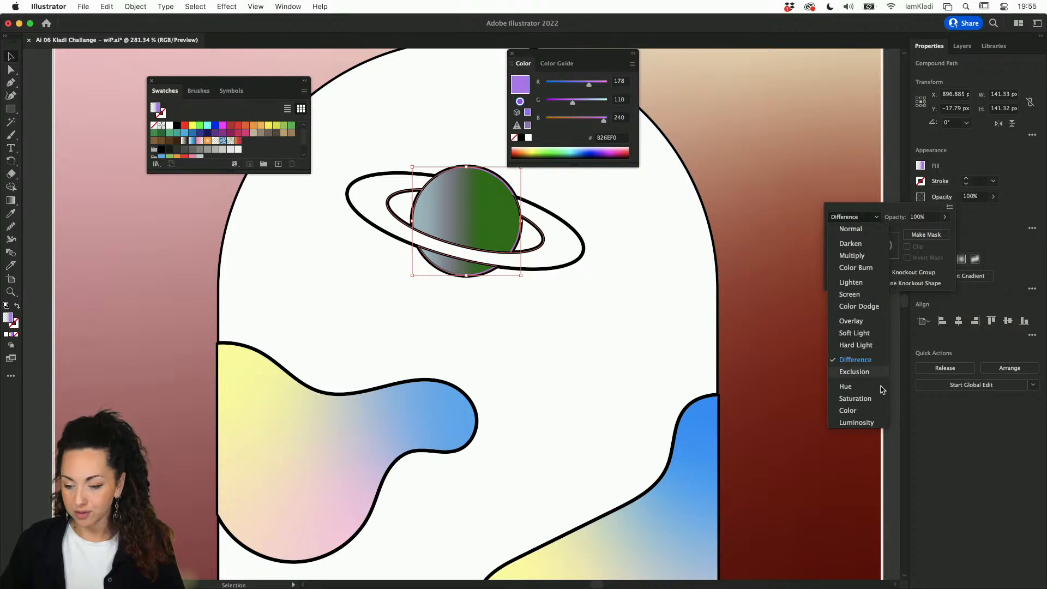
pyautogui.click(872, 218)
pyautogui.click(861, 410)
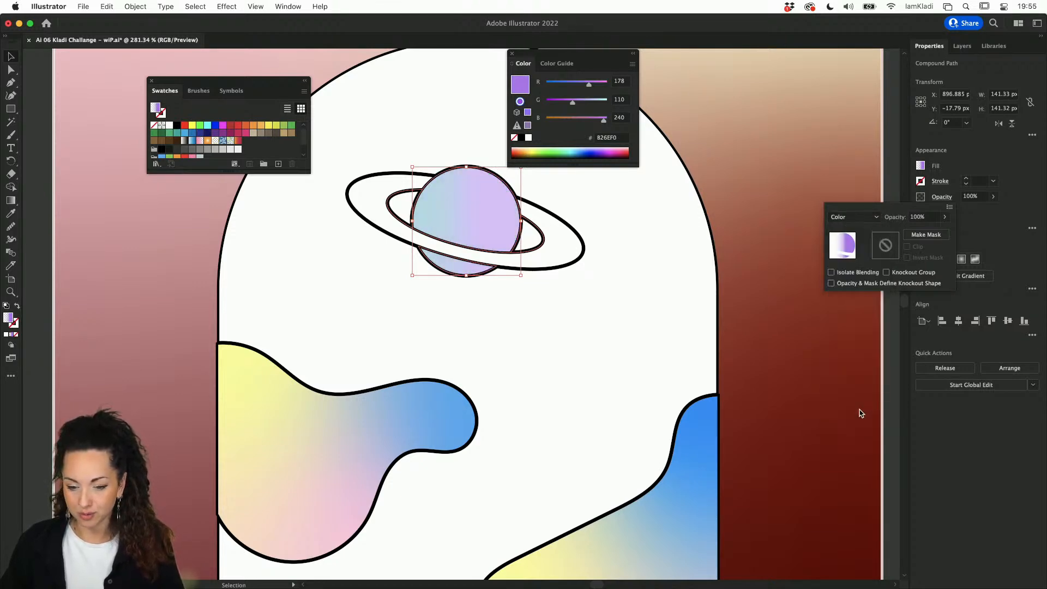
# Step: In isolation mode, change the overlay gradient's purple end stop to pink ED1E79
pyautogui.doubleClick(491, 209)
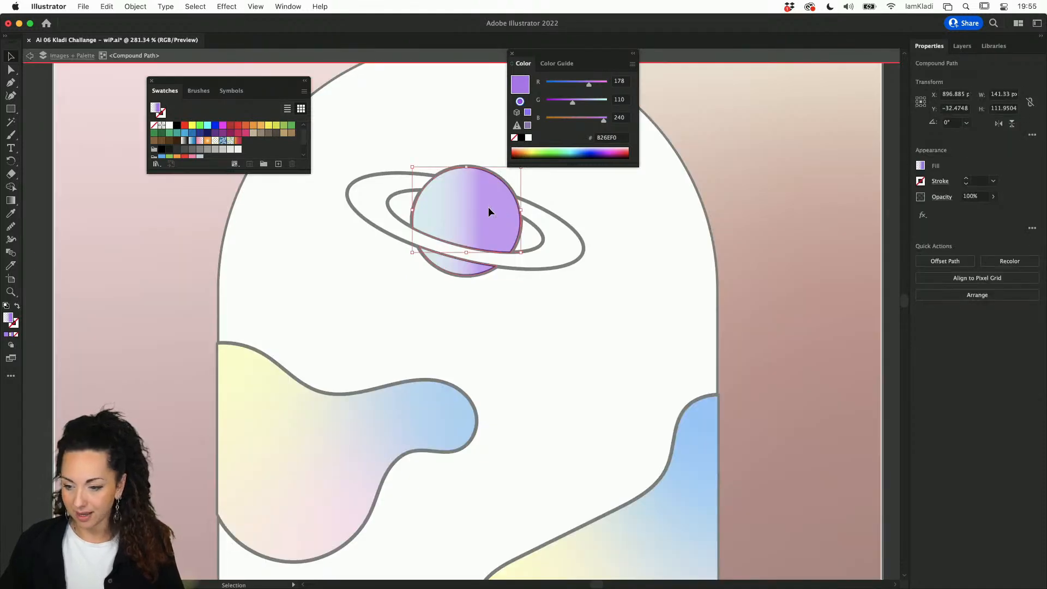
pyautogui.press('g')
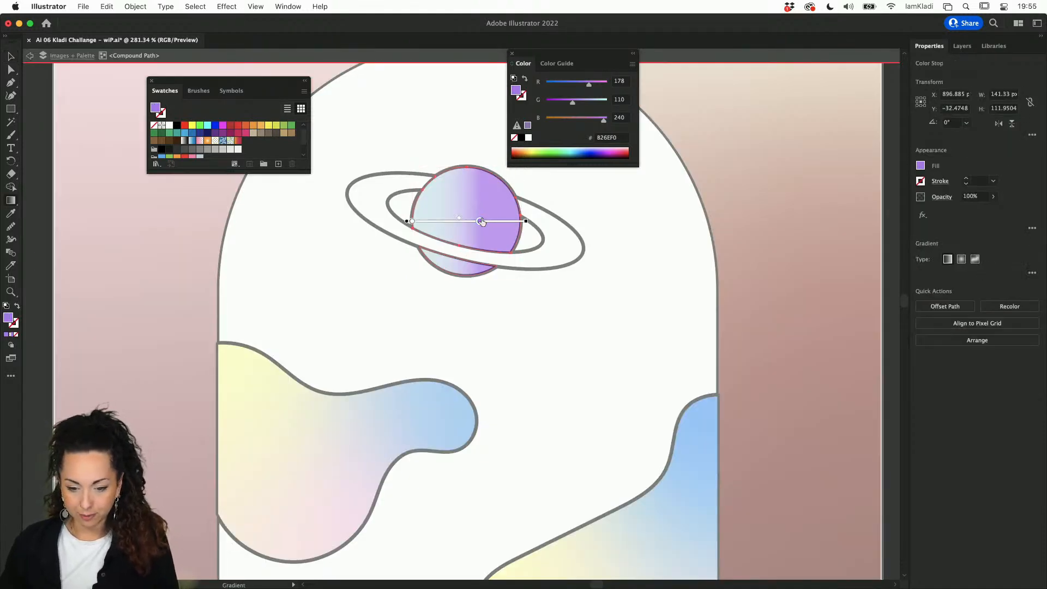
pyautogui.doubleClick(481, 221)
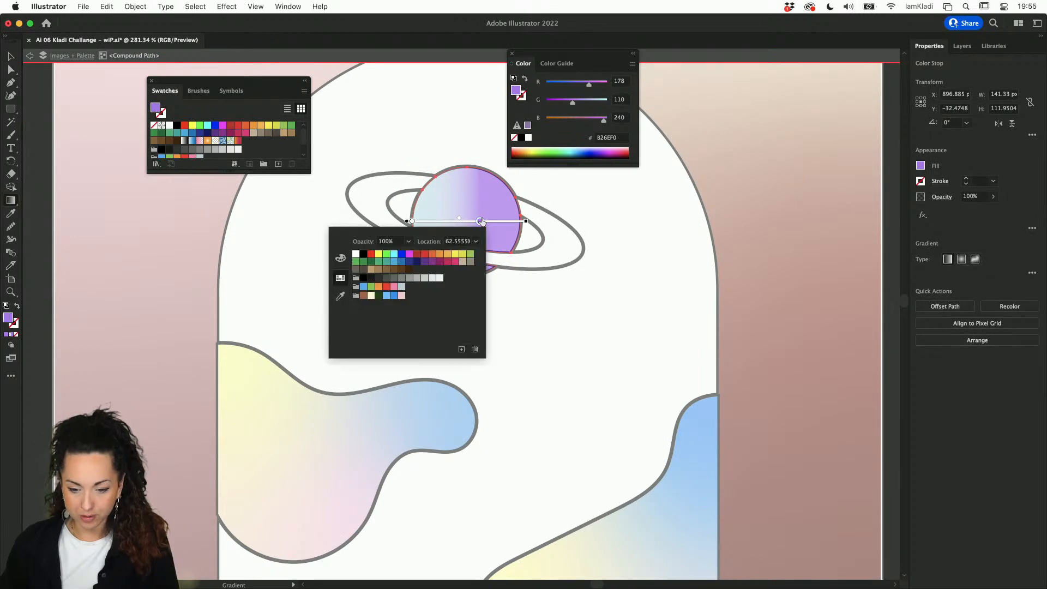
pyautogui.click(401, 253)
pyautogui.click(455, 262)
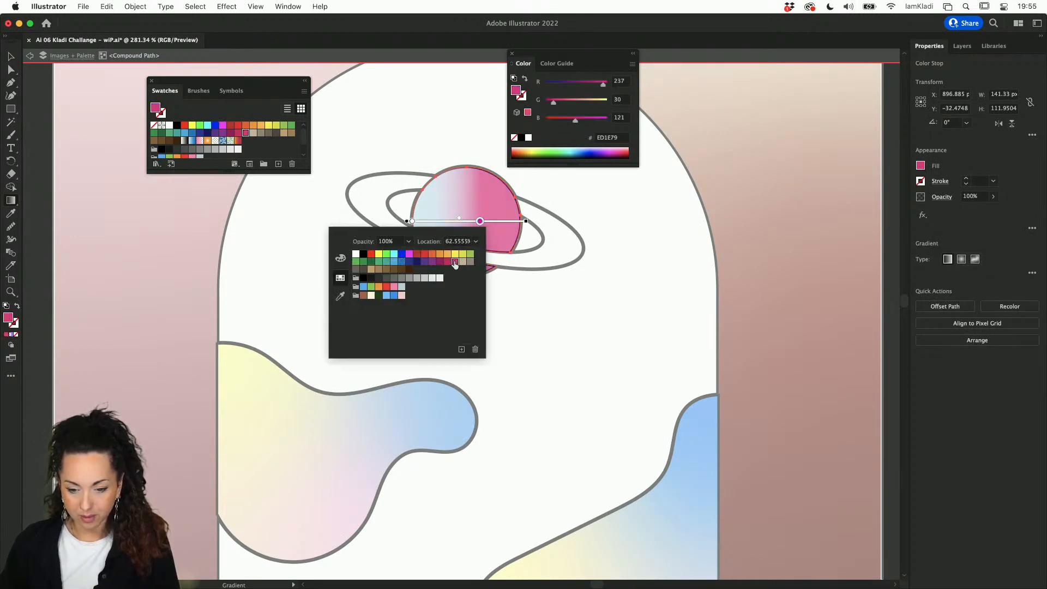
pyautogui.click(601, 86)
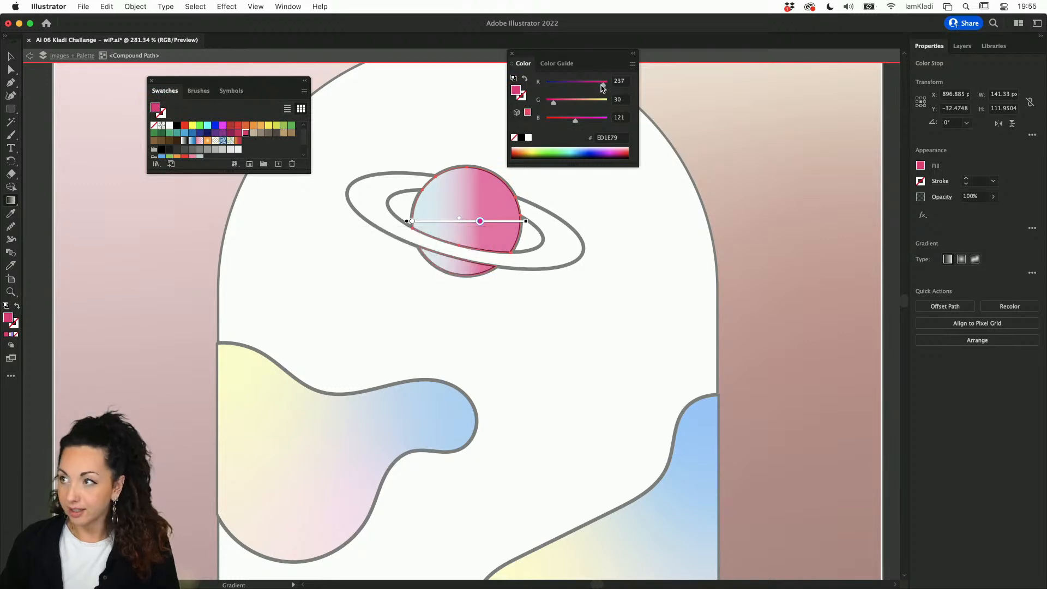
# Step: Exit isolation and reposition the pink gradient overlay over the planet body
pyautogui.press('v')
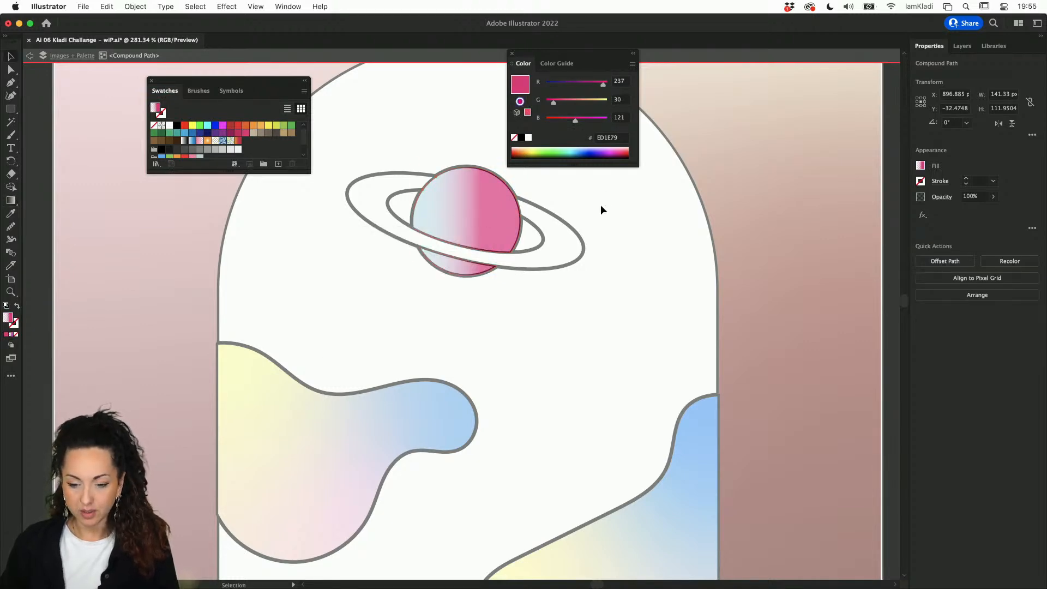
pyautogui.press('Escape')
pyautogui.scroll(3, 495, 215)
pyautogui.moveTo(496, 215)
pyautogui.mouseDown()
pyautogui.moveTo(524, 256)
pyautogui.moveTo(539, 308)
pyautogui.moveTo(489, 221)
pyautogui.moveTo(511, 292)
pyautogui.moveTo(498, 212)
pyautogui.mouseUp()
pyautogui.moveTo(285, 98)
pyautogui.mouseDown()
pyautogui.moveTo(532, 329)
pyautogui.moveTo(545, 376)
pyautogui.mouseUp()
# Step: Deselect the planet, zoom out to the Application 01 artboard, and switch to Chrome via Mission Control
pyautogui.click(547, 380)
pyautogui.scroll(-3, 546, 379)
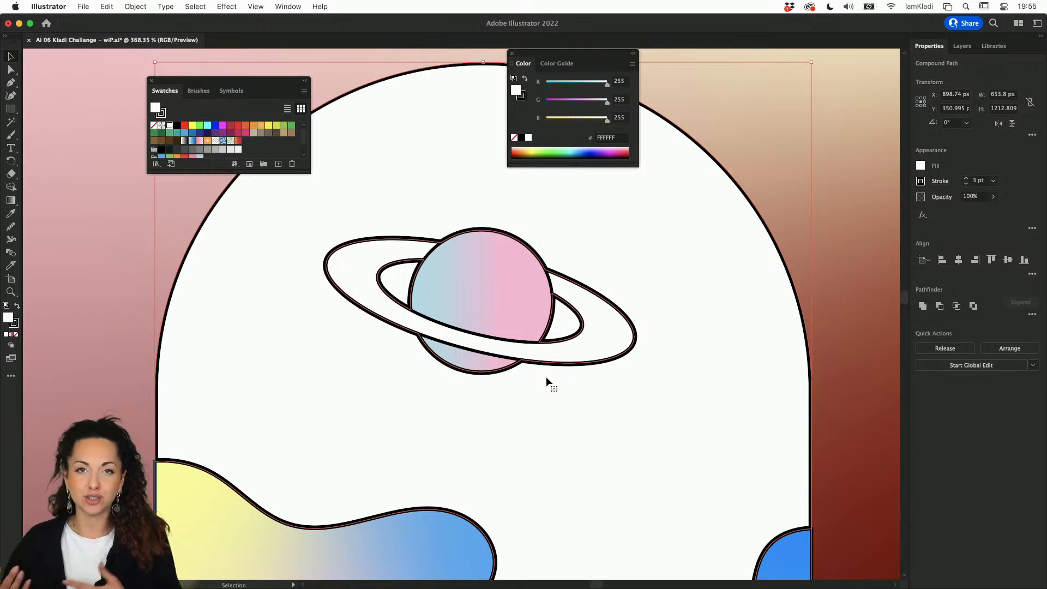
pyautogui.scroll(-4, 545, 376)
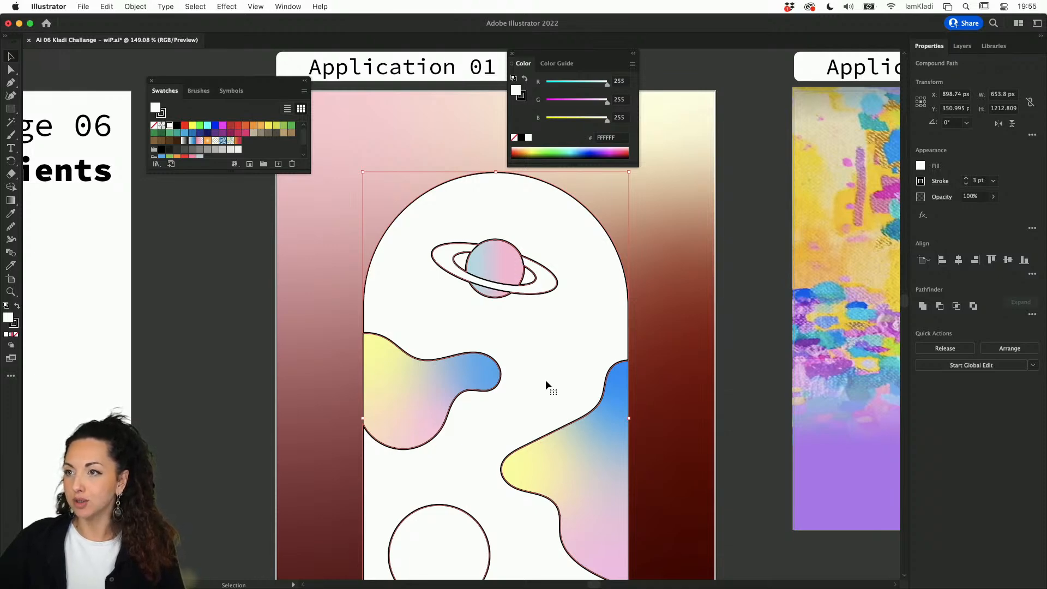
pyautogui.hotkey('ctrl', 'Up')
# Step: In Chrome's Discord tab, open the Adobe Illustrator server's #challenge channel
pyautogui.click(571, 334)
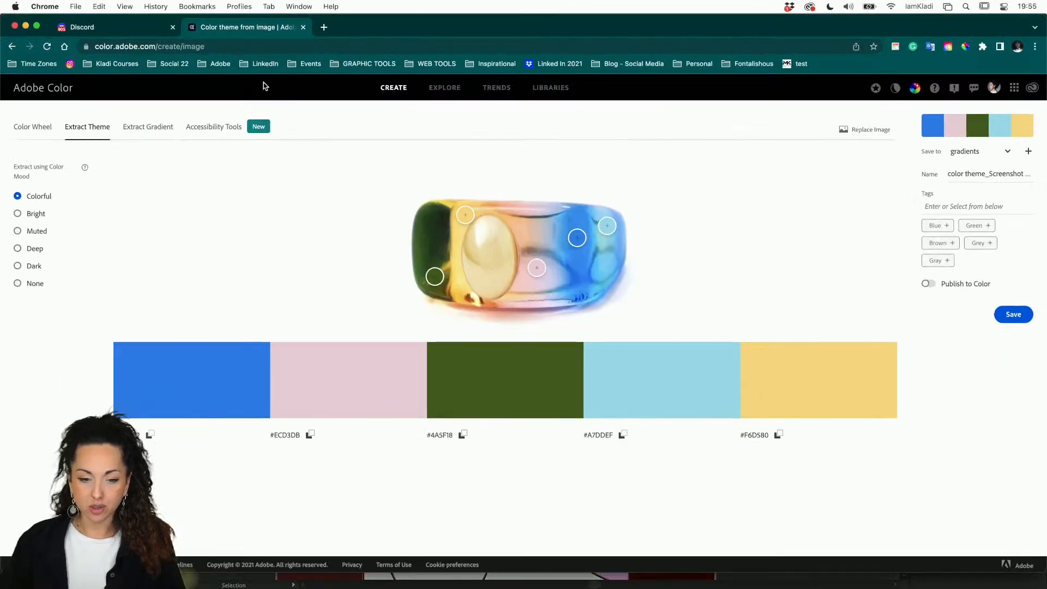
pyautogui.click(131, 30)
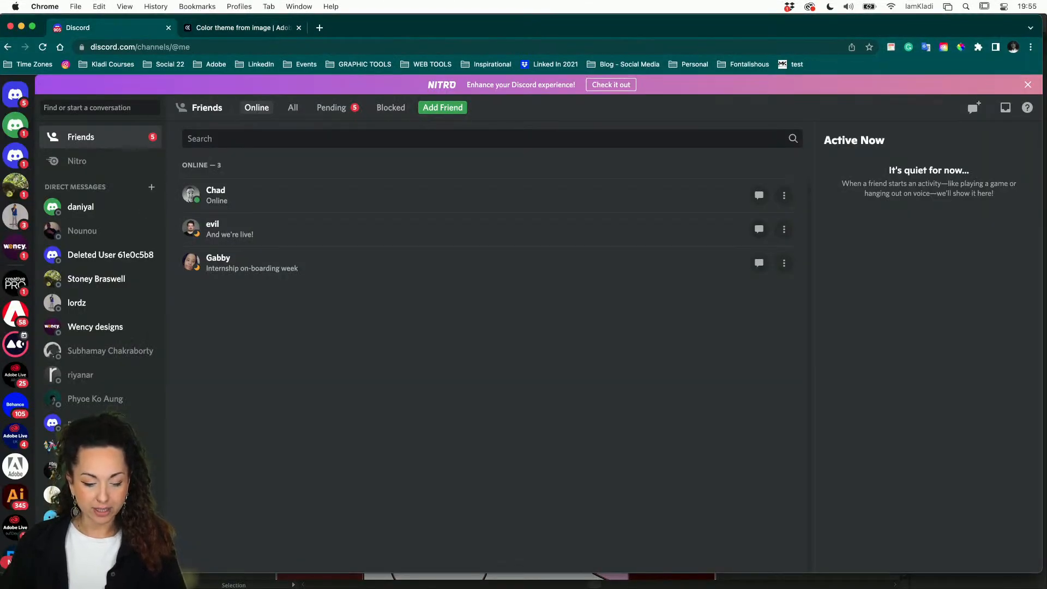
pyautogui.click(21, 500)
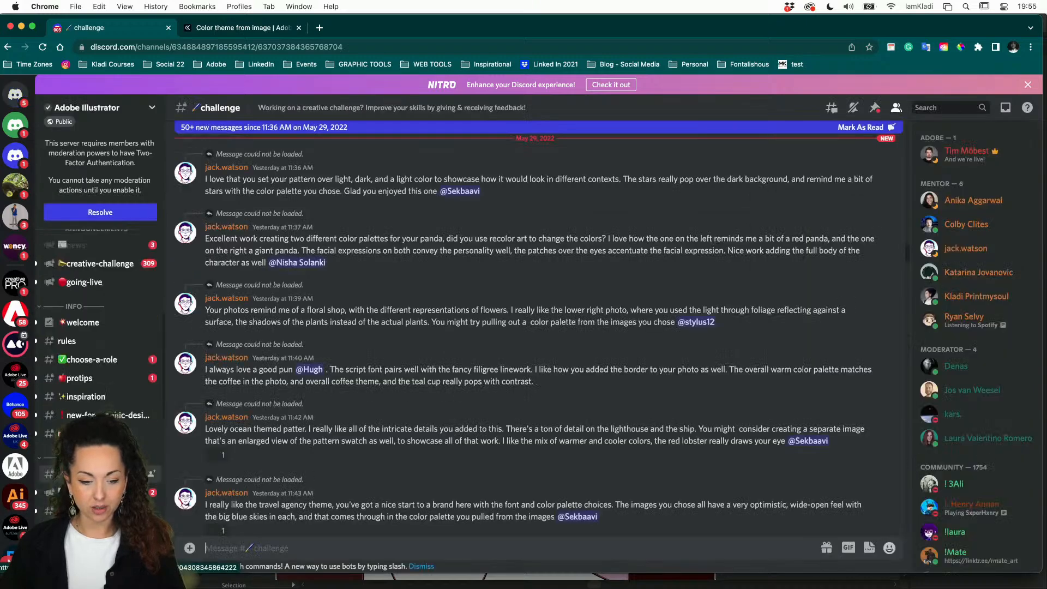